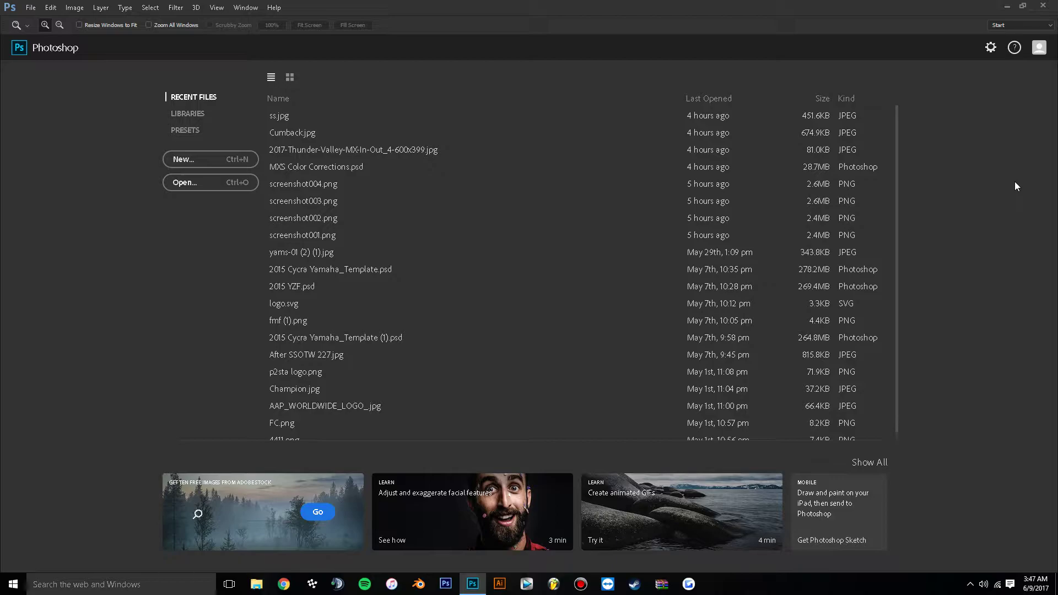
Step: Switch to the desktop and view screenshot001.png and screenshot002.png one after the other in Photos
{"action": "left_click", "coordinate": [1006, 6]}
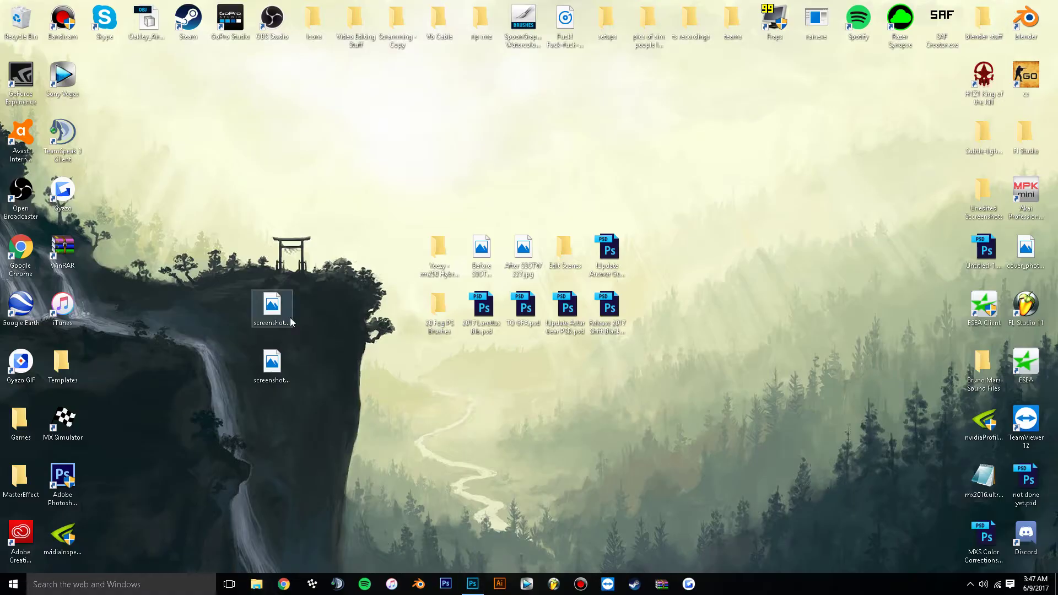
{"action": "left_click_drag", "start_coordinate": [282, 391], "coordinate": [275, 265]}
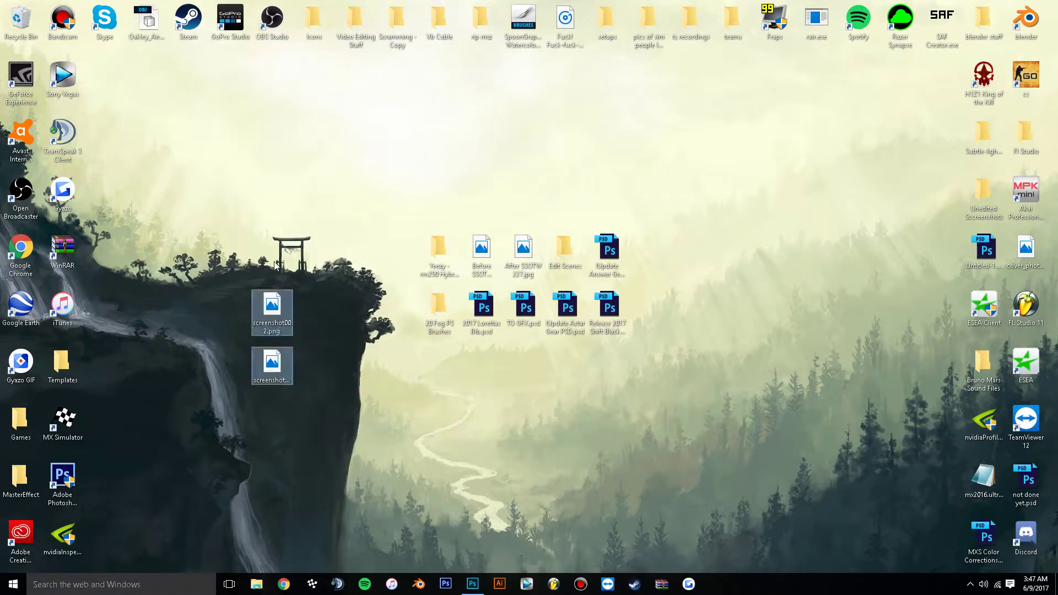
{"action": "double_click", "coordinate": [281, 364]}
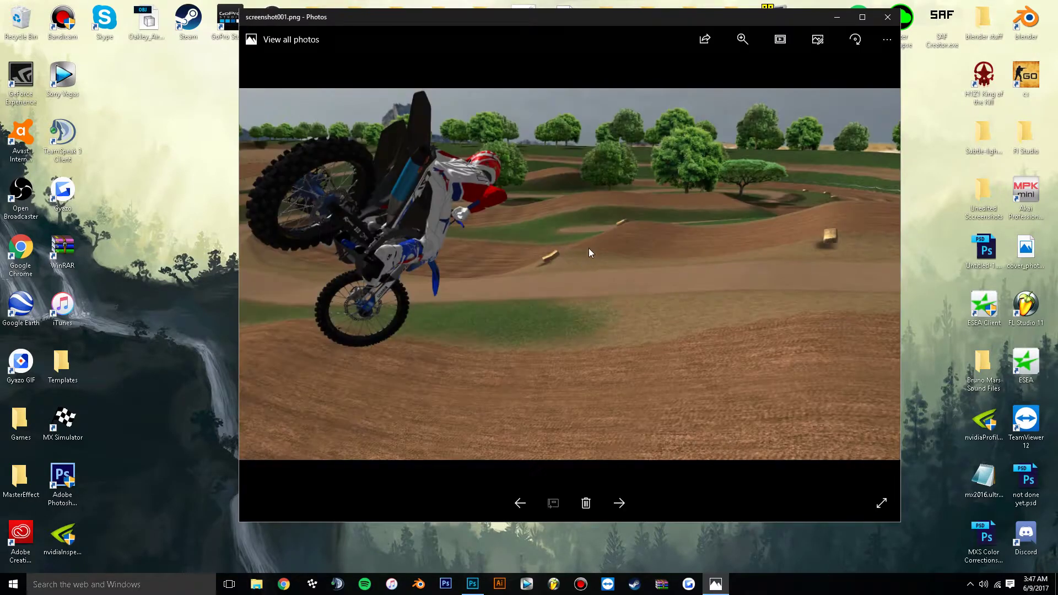
{"action": "left_click", "coordinate": [887, 17]}
{"action": "left_click", "coordinate": [265, 298]}
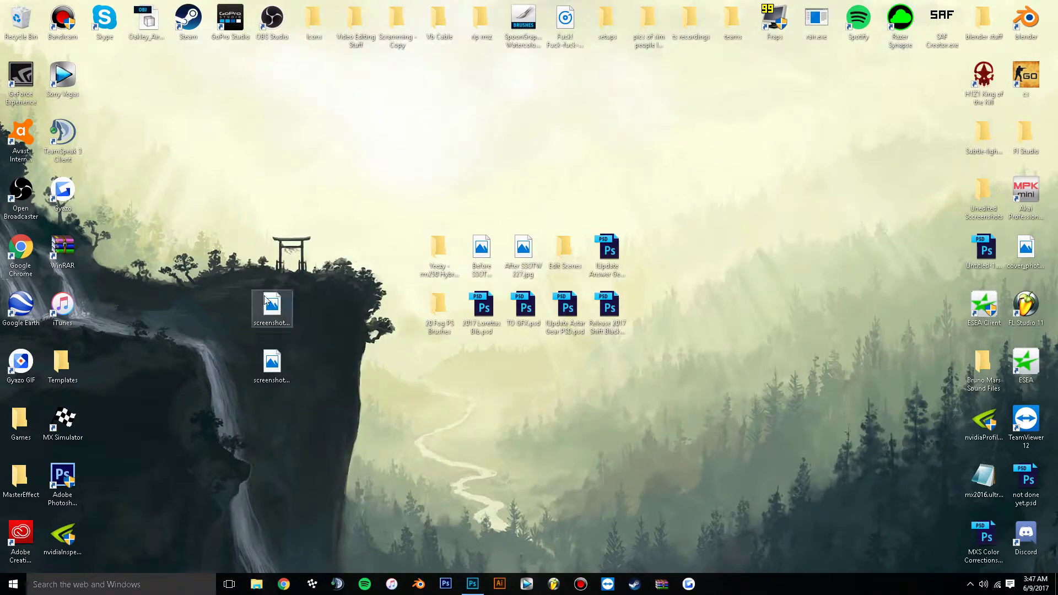
{"action": "double_click", "coordinate": [265, 298]}
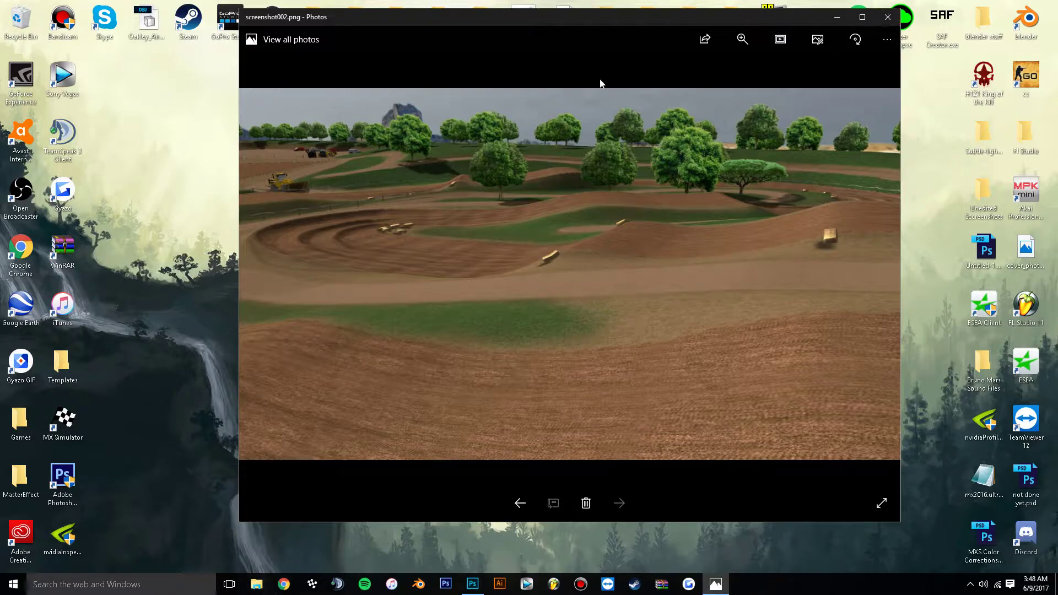
Step: Arrange the screenshot001.png and screenshot002.png previews side by side to compare the shots with and without the rider
{"action": "left_click_drag", "start_coordinate": [541, 21], "coordinate": [1055, 22]}
{"action": "left_click", "coordinate": [292, 343]}
{"action": "double_click", "coordinate": [272, 363]}
{"action": "left_click_drag", "start_coordinate": [465, 5], "coordinate": [29, 87]}
{"action": "left_click_drag", "start_coordinate": [163, 107], "coordinate": [2, 93]}
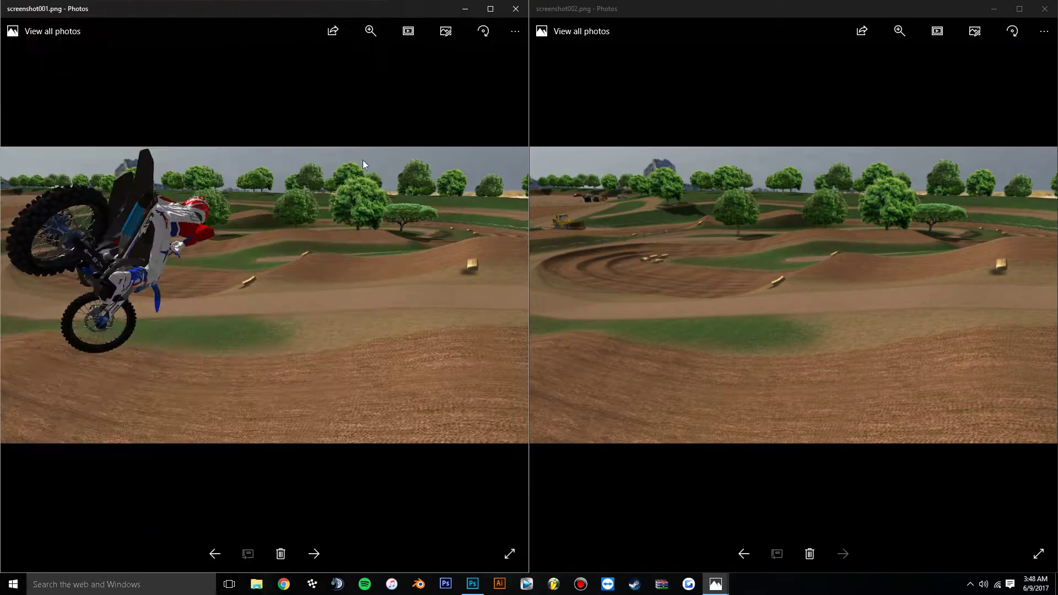
Step: Close both previews and open screenshot001.png and screenshot002.png as documents in Photoshop
{"action": "left_click", "coordinate": [1044, 9]}
{"action": "left_click", "coordinate": [515, 9]}
{"action": "left_click_drag", "start_coordinate": [276, 278], "coordinate": [168, 330]}
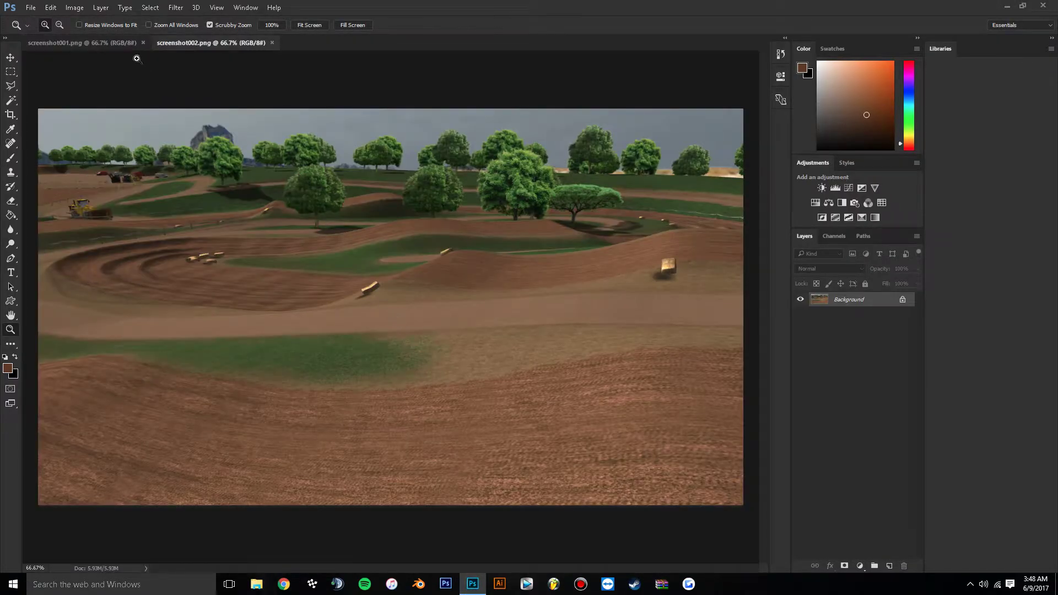
Step: Unlock the Background layer in both screenshot001.png and screenshot002.png, fitting each image to the screen
{"action": "left_click", "coordinate": [124, 42]}
{"action": "right_click", "coordinate": [318, 264]}
{"action": "left_click", "coordinate": [352, 273]}
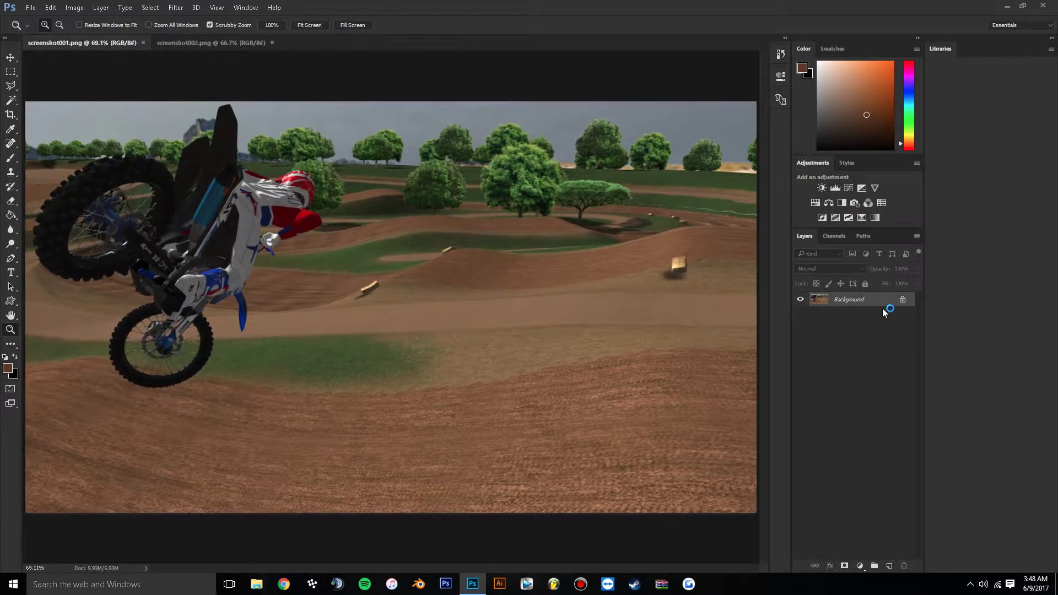
{"action": "right_click", "coordinate": [901, 305]}
{"action": "left_click", "coordinate": [902, 300]}
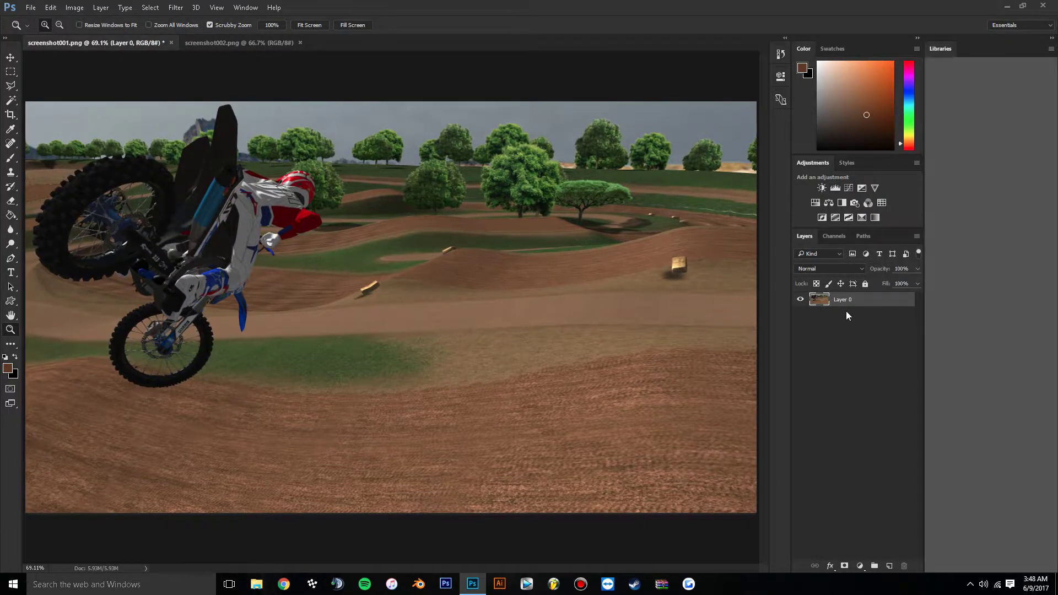
{"action": "left_click", "coordinate": [276, 47]}
{"action": "left_click", "coordinate": [902, 299]}
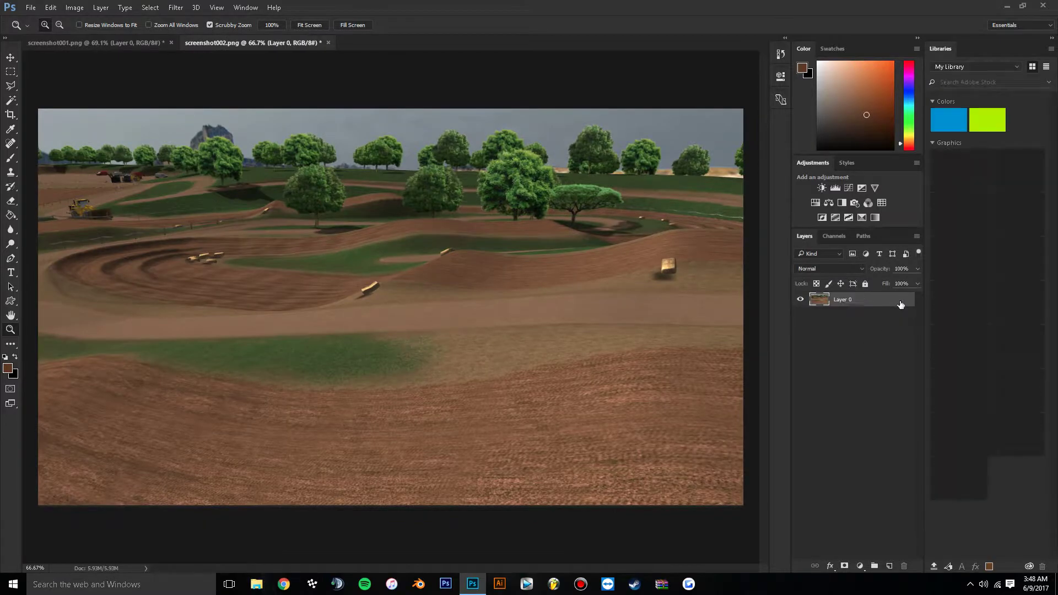
{"action": "right_click", "coordinate": [518, 250]}
{"action": "left_click", "coordinate": [526, 257]}
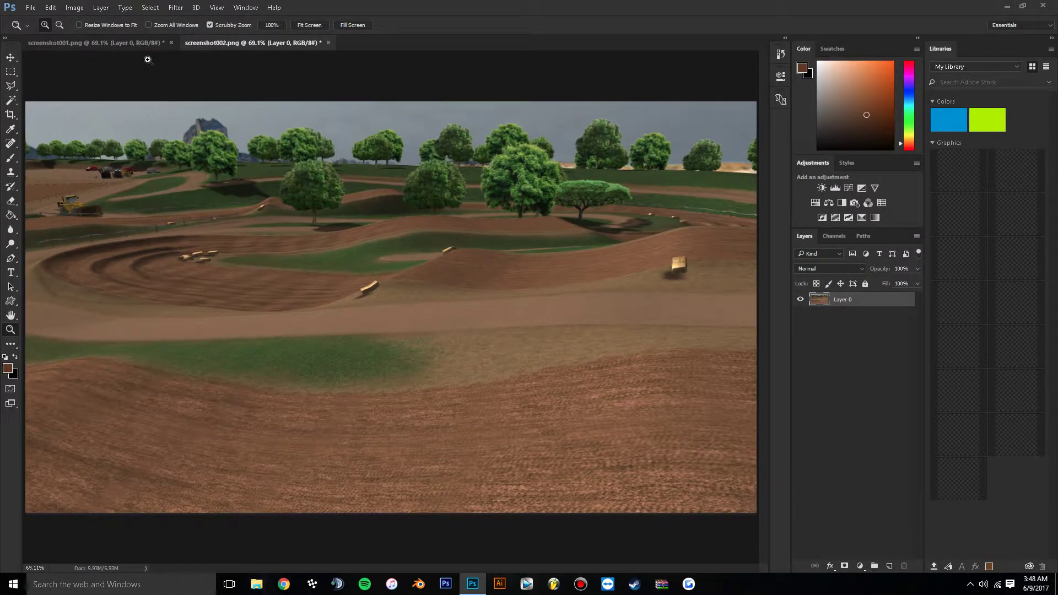
Step: Copy the rider image from screenshot001.png into screenshot002.png as a layer above the empty track
{"action": "left_click", "coordinate": [42, 43]}
{"action": "right_click", "coordinate": [884, 302]}
{"action": "left_click", "coordinate": [914, 122]}
{"action": "left_click", "coordinate": [532, 217]}
{"action": "left_click", "coordinate": [484, 237]}
{"action": "left_click", "coordinate": [625, 178]}
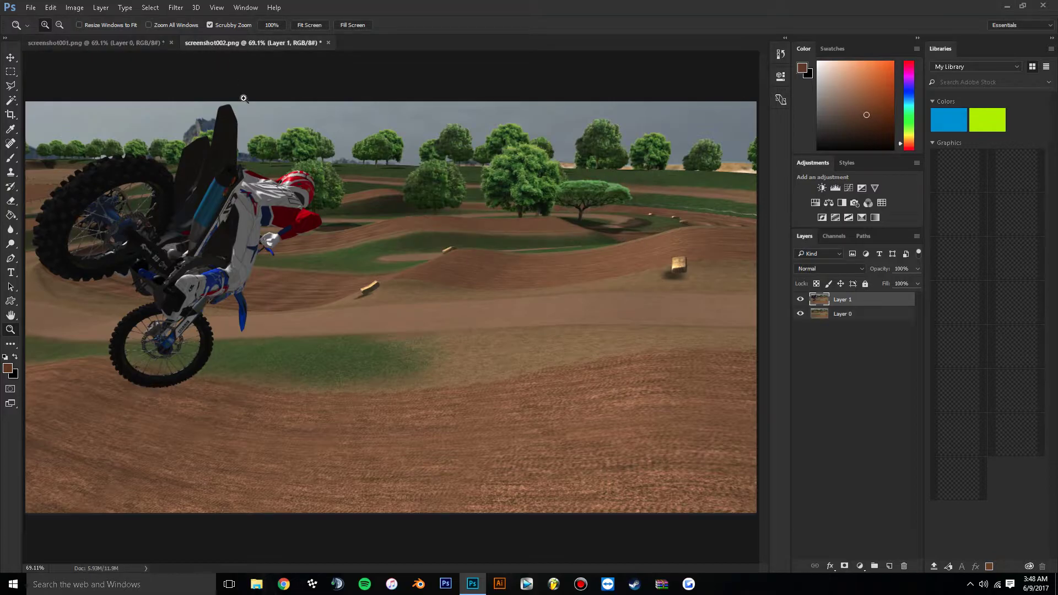
Step: Toggle the rider layer's visibility to compare it with the track, and set its blend mode to Difference
{"action": "left_click", "coordinate": [800, 300]}
{"action": "left_click", "coordinate": [800, 300]}
{"action": "left_click", "coordinate": [800, 301]}
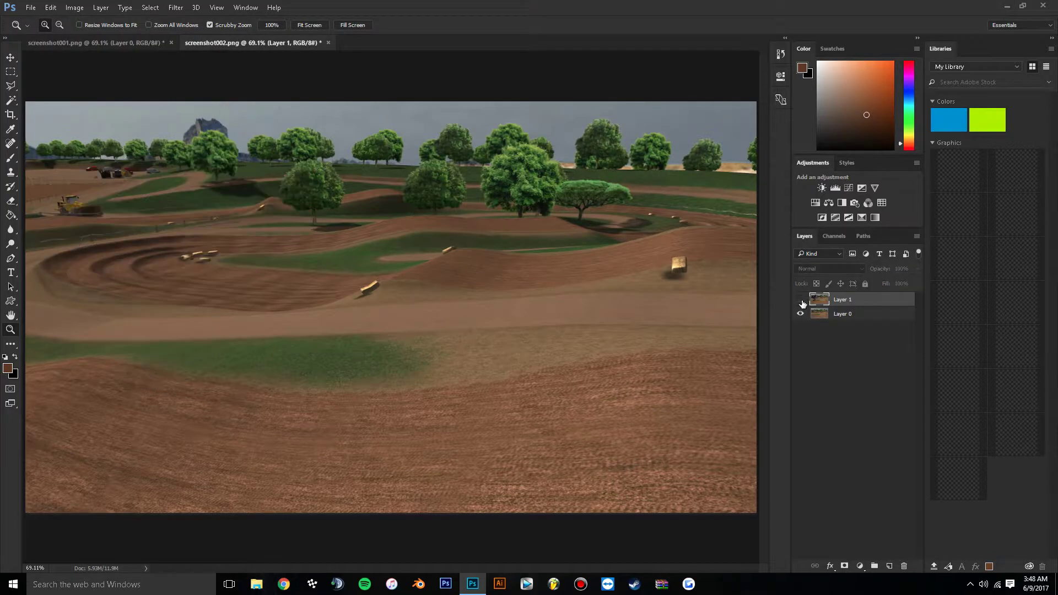
{"action": "left_click", "coordinate": [800, 301]}
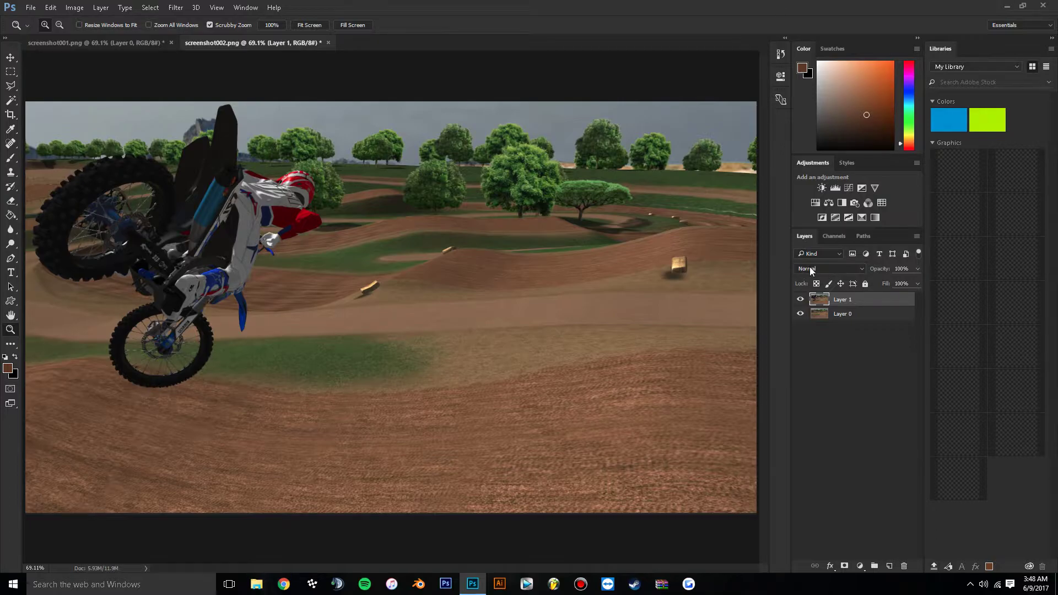
{"action": "left_click", "coordinate": [810, 269]}
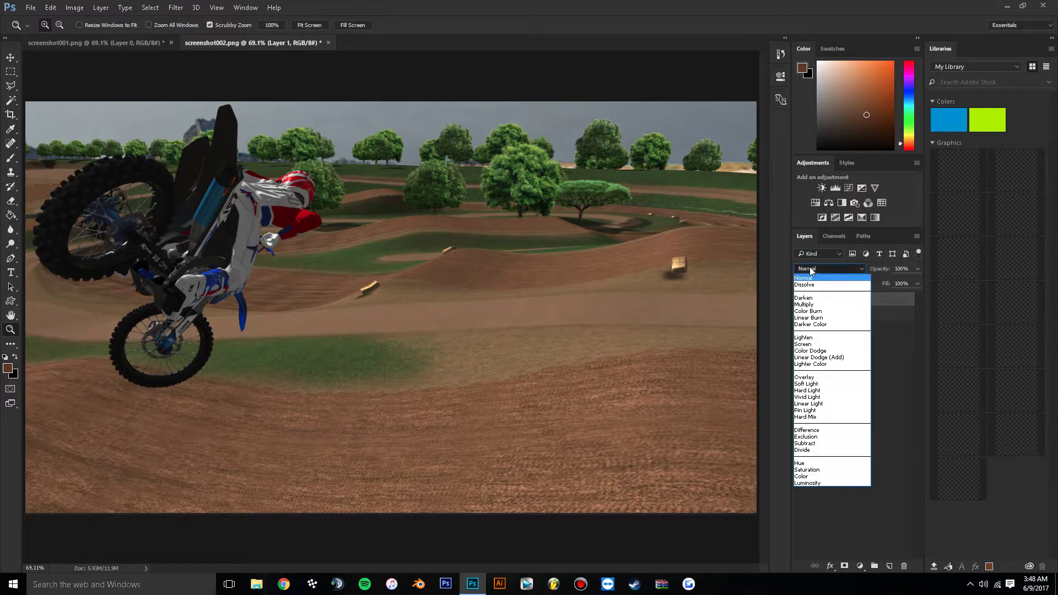
{"action": "left_click", "coordinate": [832, 429]}
Step: Select the Shadows with Color Range at fuzziness 0% and range 0, and delete that area from the rider layer
{"action": "left_click", "coordinate": [150, 7]}
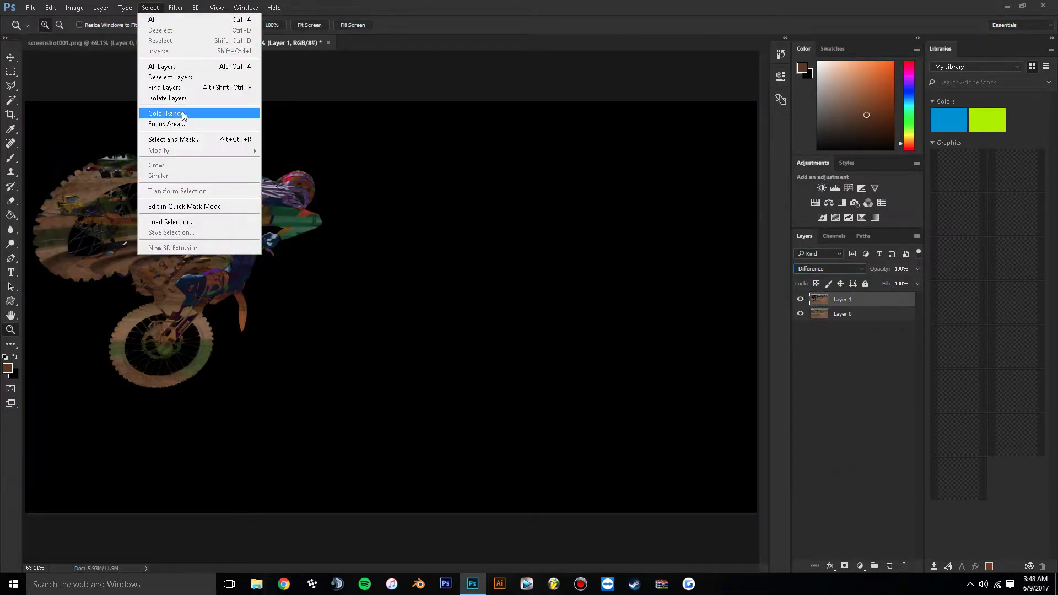
{"action": "left_click", "coordinate": [185, 116]}
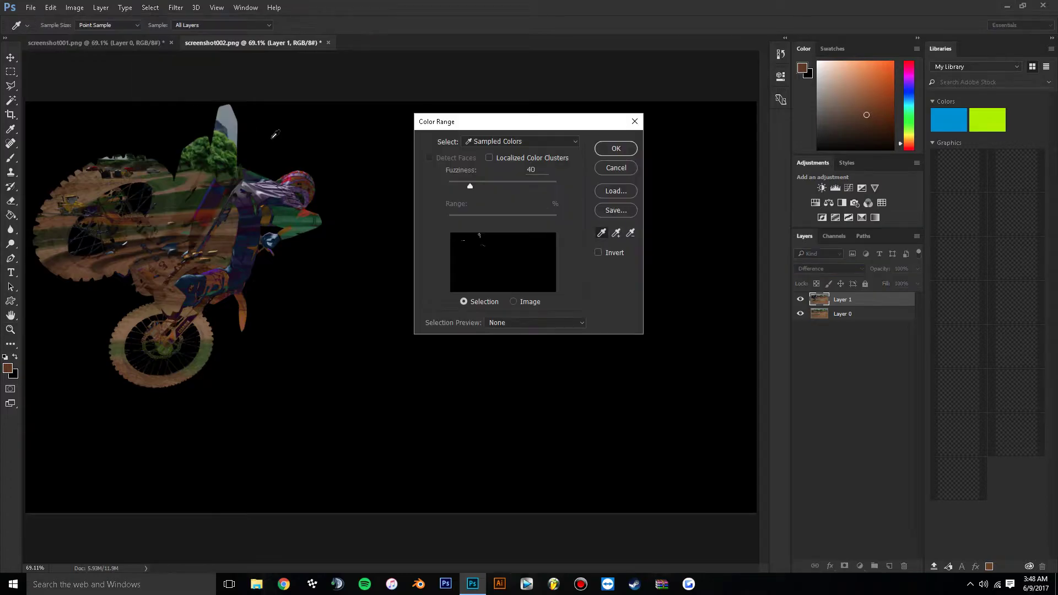
{"action": "left_click", "coordinate": [501, 142]}
{"action": "left_click", "coordinate": [485, 266]}
{"action": "left_click_drag", "start_coordinate": [469, 185], "coordinate": [382, 211]}
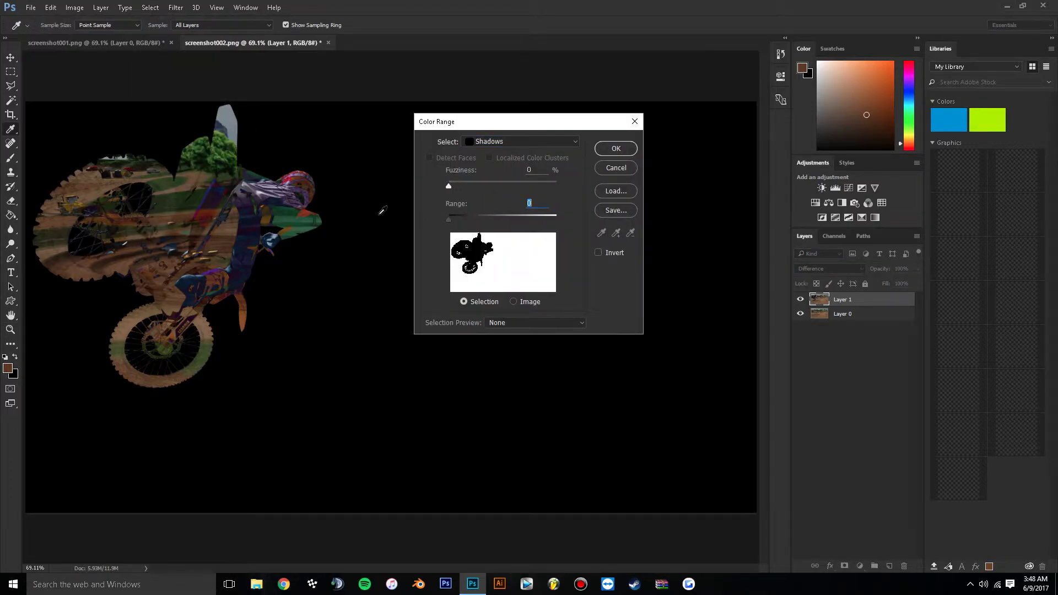
{"action": "left_click", "coordinate": [616, 148]}
{"action": "key", "text": "z"}
{"action": "key", "text": "Delete"}
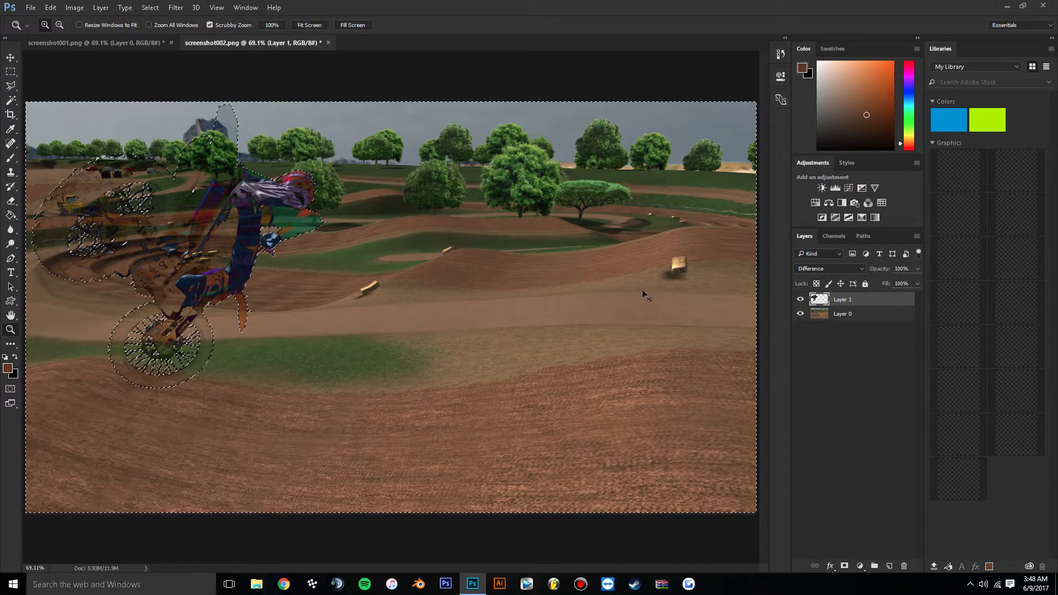
Step: Set the rider layer's blend mode back to Normal
{"action": "left_click", "coordinate": [813, 271]}
{"action": "left_click", "coordinate": [811, 275]}
{"action": "left_click", "coordinate": [176, 8]}
{"action": "left_click", "coordinate": [176, 8]}
{"action": "left_click", "coordinate": [150, 8]}
{"action": "left_click", "coordinate": [177, 139]}
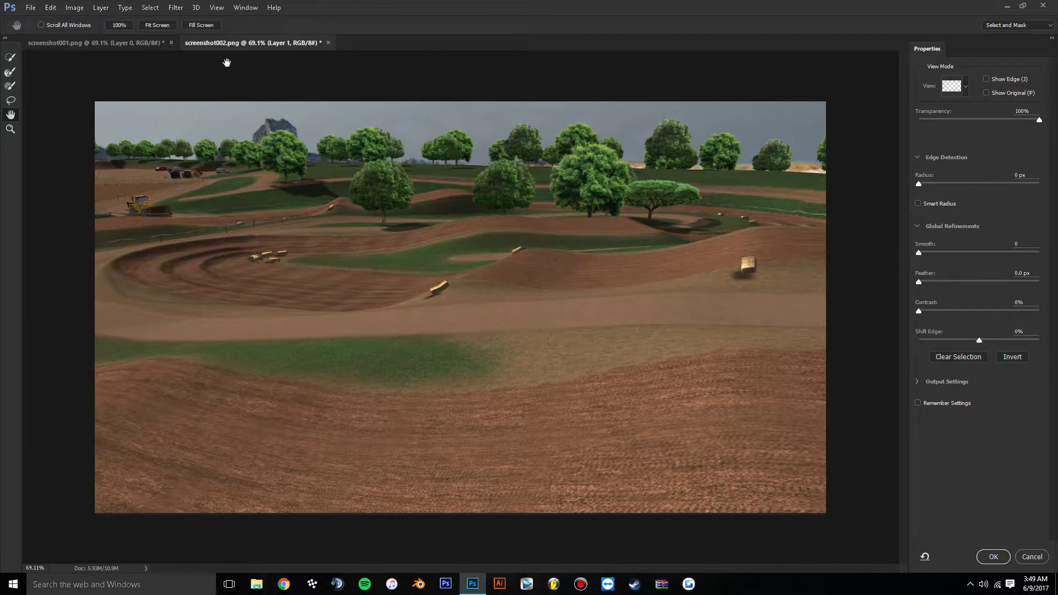
{"action": "left_click", "coordinate": [1031, 557]}
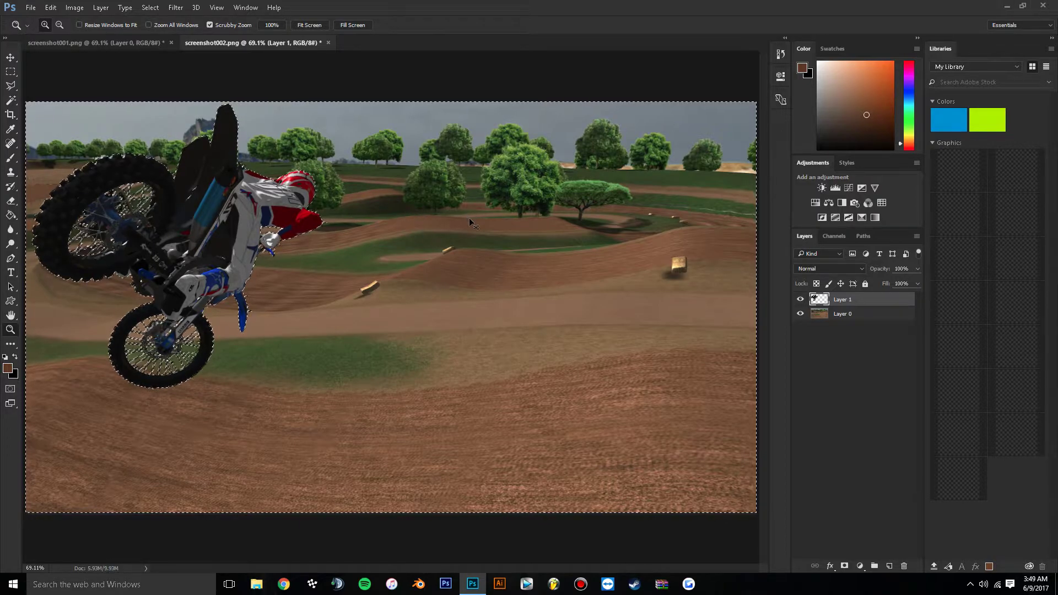
Step: Deselect the area around the rider
{"action": "key", "text": "ctrl+d"}
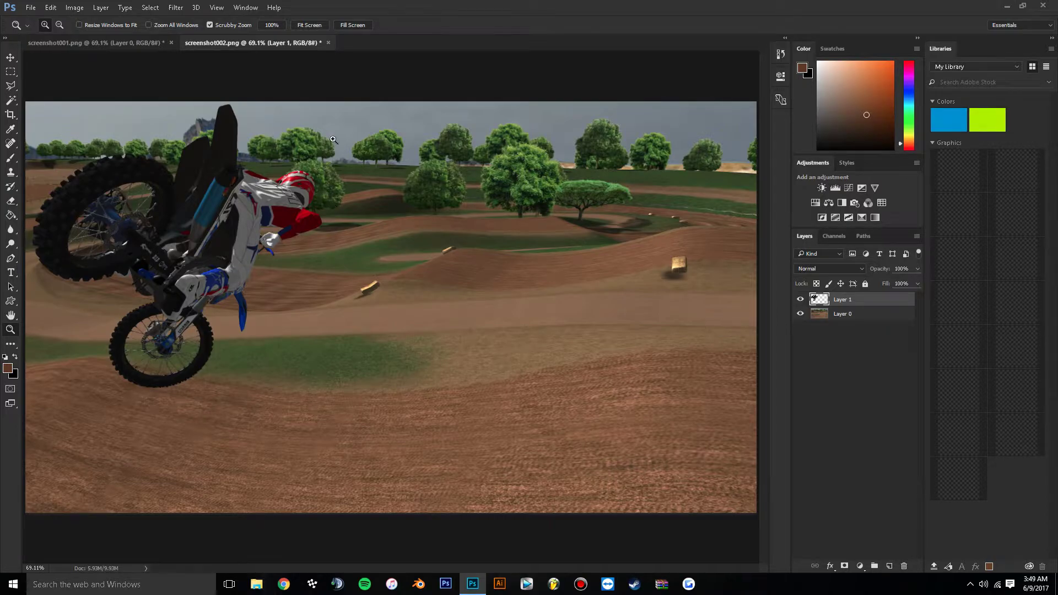
{"action": "left_click", "coordinate": [74, 8]}
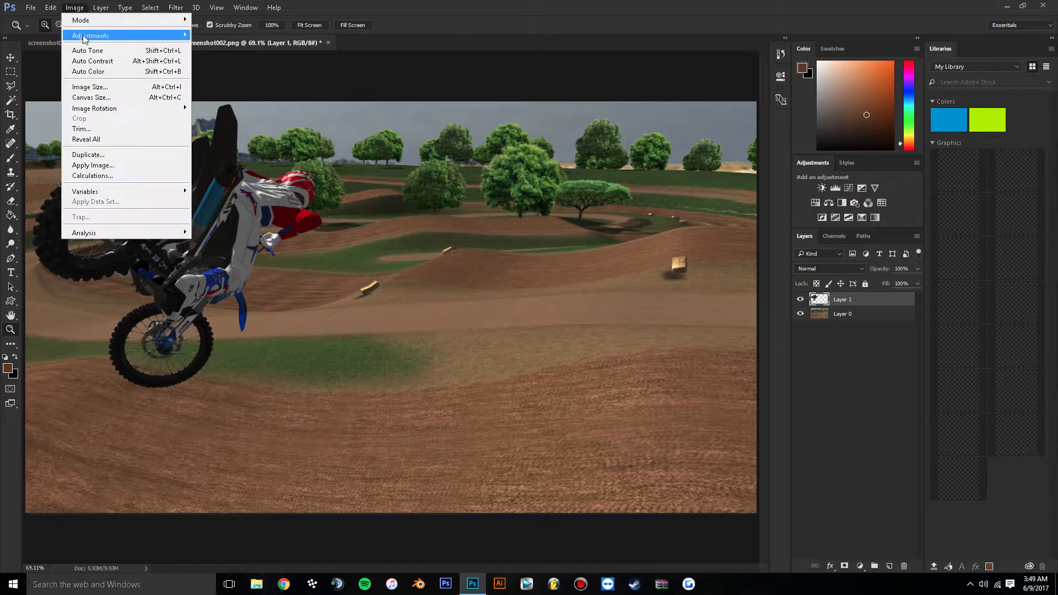
{"action": "mouse_move", "coordinate": [85, 37]}
{"action": "left_click", "coordinate": [211, 56]}
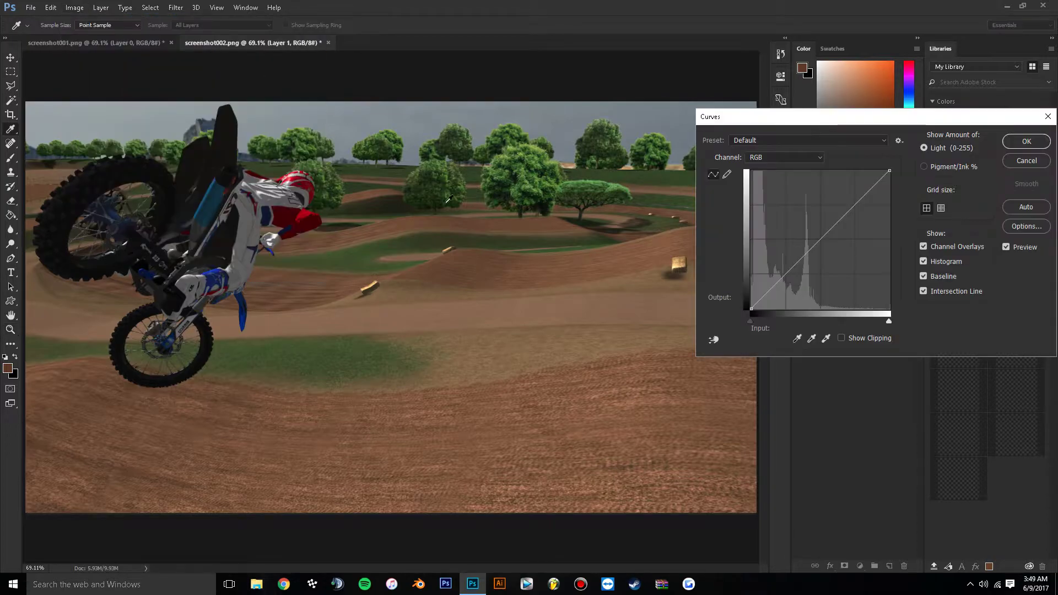
{"action": "left_click", "coordinate": [1026, 161]}
{"action": "key", "text": "z"}
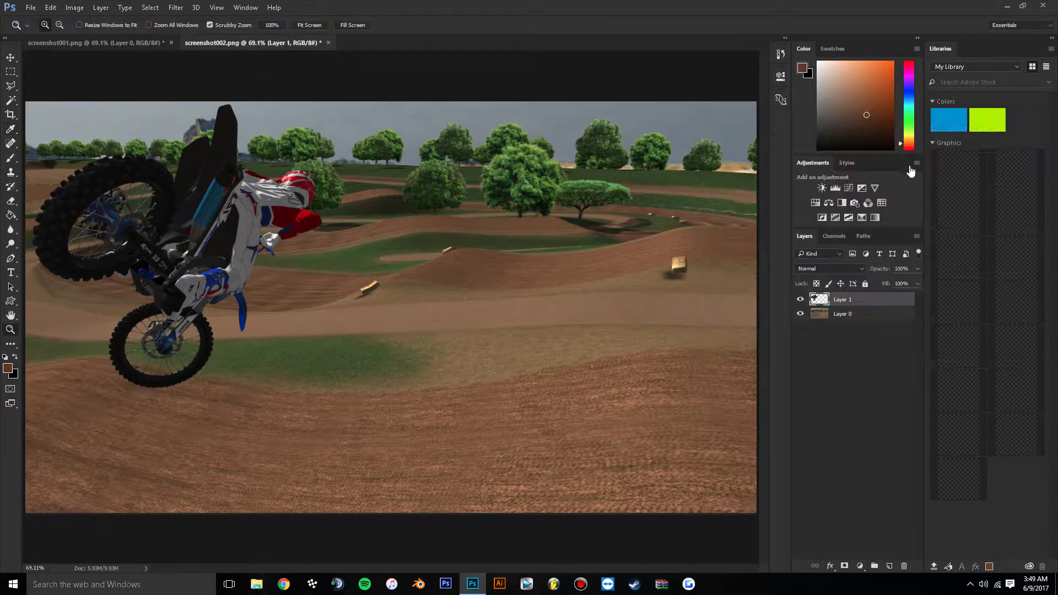
Step: Shape an S-curve for the rider layer in Curves, lowering the shadows and placing the highlight point at input 226, output 234
{"action": "left_click", "coordinate": [187, 240]}
{"action": "scroll", "coordinate": [368, 559], "scroll_direction": "up", "scroll_amount": 2}
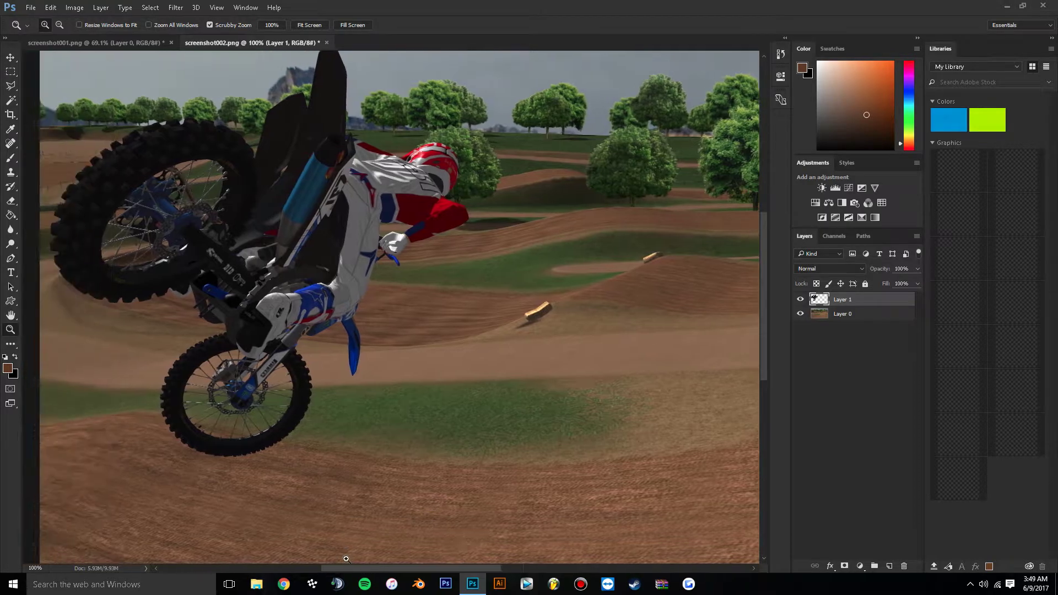
{"action": "scroll", "coordinate": [350, 506], "scroll_direction": "left", "scroll_amount": 3}
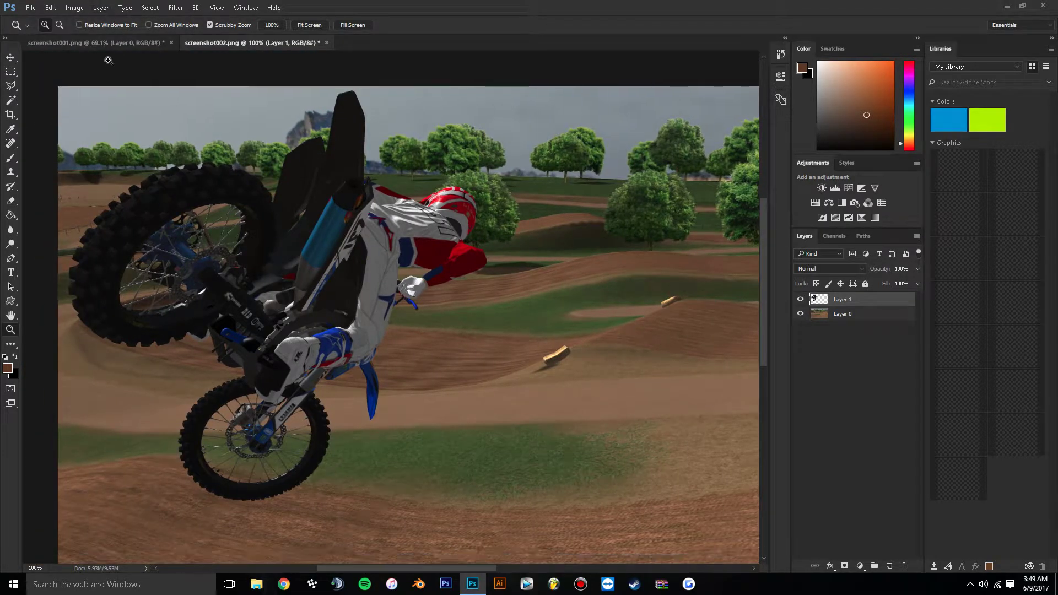
{"action": "left_click", "coordinate": [76, 7]}
{"action": "mouse_move", "coordinate": [99, 35]}
{"action": "left_click", "coordinate": [229, 59]}
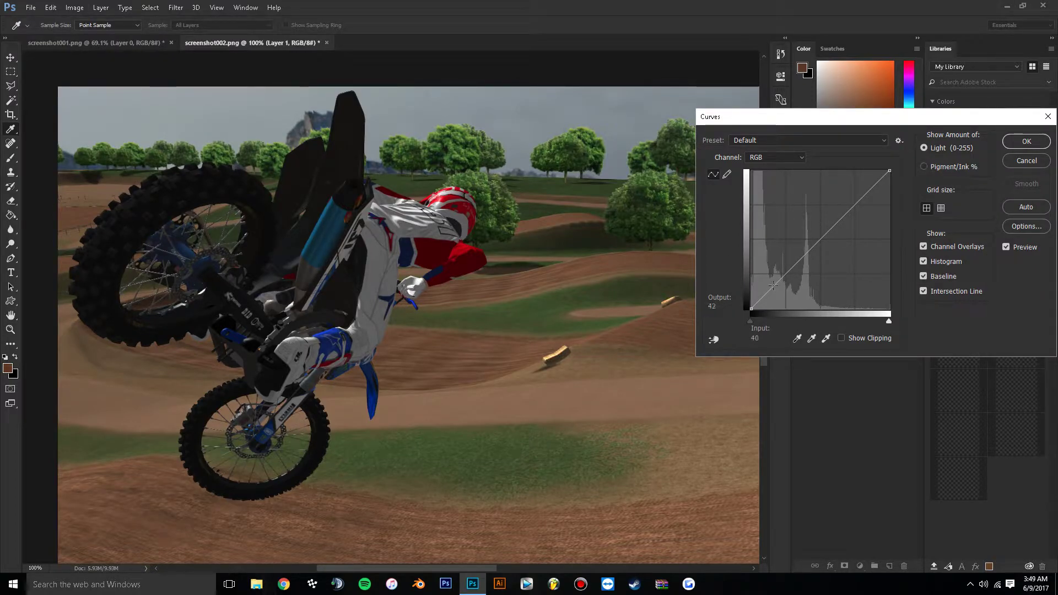
{"action": "left_click_drag", "start_coordinate": [764, 296], "coordinate": [783, 284]}
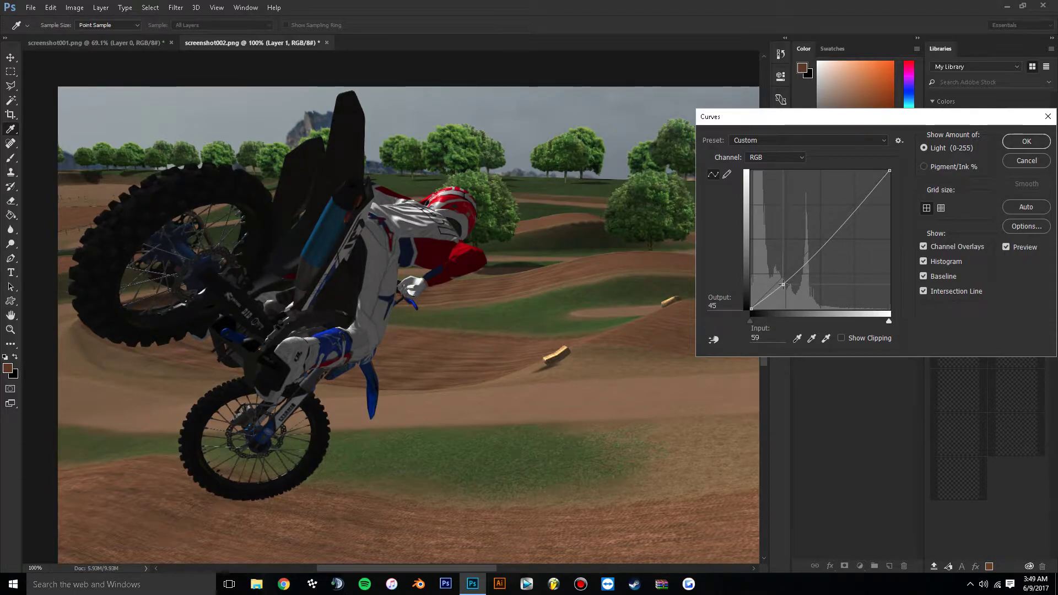
{"action": "left_click_drag", "start_coordinate": [868, 193], "coordinate": [863, 188]}
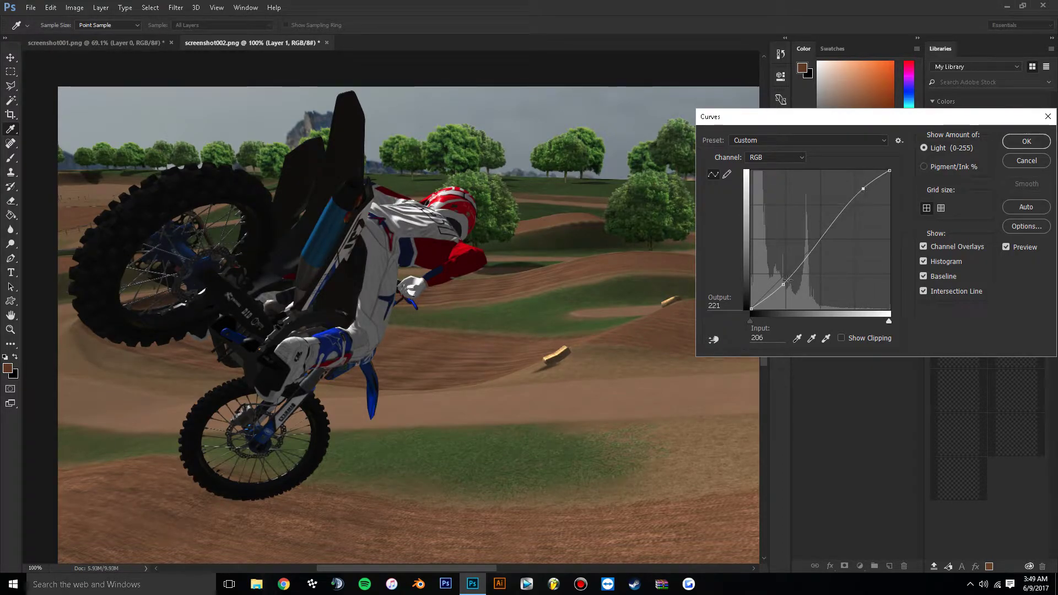
{"action": "left_click_drag", "start_coordinate": [783, 284], "coordinate": [782, 287]}
{"action": "mouse_move", "coordinate": [863, 189]}
{"action": "left_mouse_down"}
{"action": "mouse_move", "coordinate": [863, 178]}
{"action": "mouse_move", "coordinate": [873, 182]}
{"action": "left_mouse_up"}
Step: Compare the curve with its preview off and on, move the shadow point to input 46, output 32, and apply the adjustment
{"action": "left_click", "coordinate": [1026, 248]}
{"action": "left_click", "coordinate": [1026, 248]}
{"action": "left_click", "coordinate": [1031, 251]}
{"action": "left_click", "coordinate": [1030, 251]}
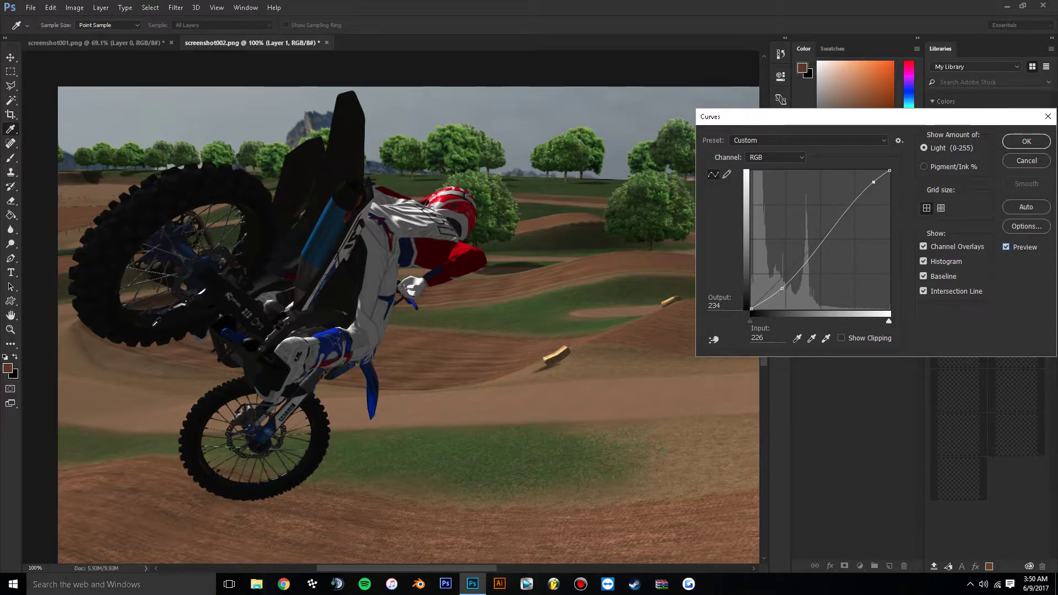
{"action": "mouse_move", "coordinate": [782, 287]}
{"action": "left_mouse_down"}
{"action": "mouse_move", "coordinate": [767, 301]}
{"action": "mouse_move", "coordinate": [794, 296]}
{"action": "mouse_move", "coordinate": [765, 277]}
{"action": "mouse_move", "coordinate": [776, 290]}
{"action": "left_mouse_up"}
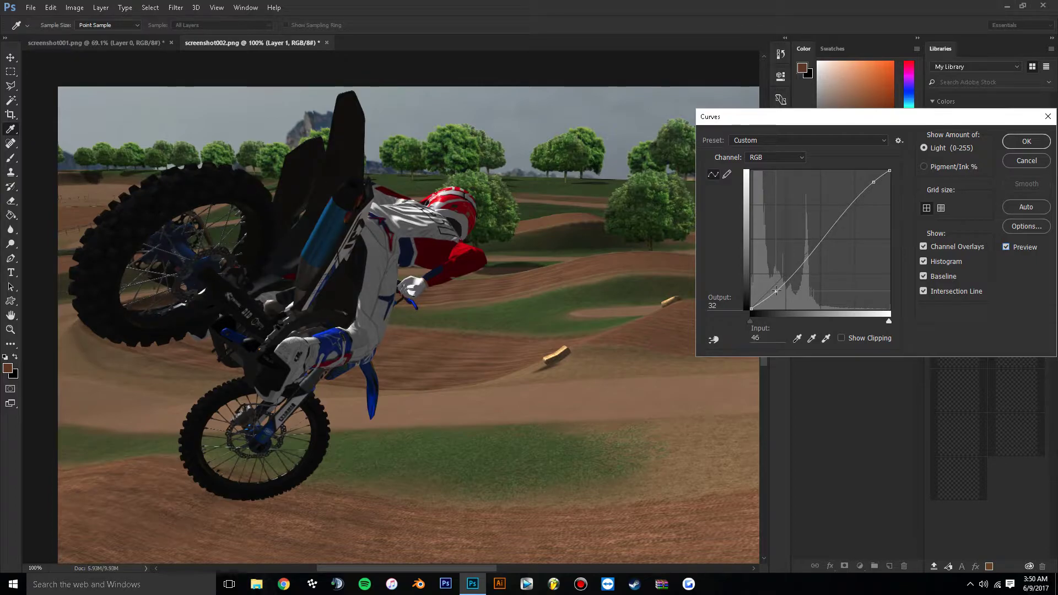
{"action": "left_click", "coordinate": [1020, 246]}
{"action": "left_click", "coordinate": [1008, 247]}
{"action": "left_click", "coordinate": [1022, 144]}
{"action": "right_click", "coordinate": [589, 231]}
{"action": "left_click", "coordinate": [601, 241]}
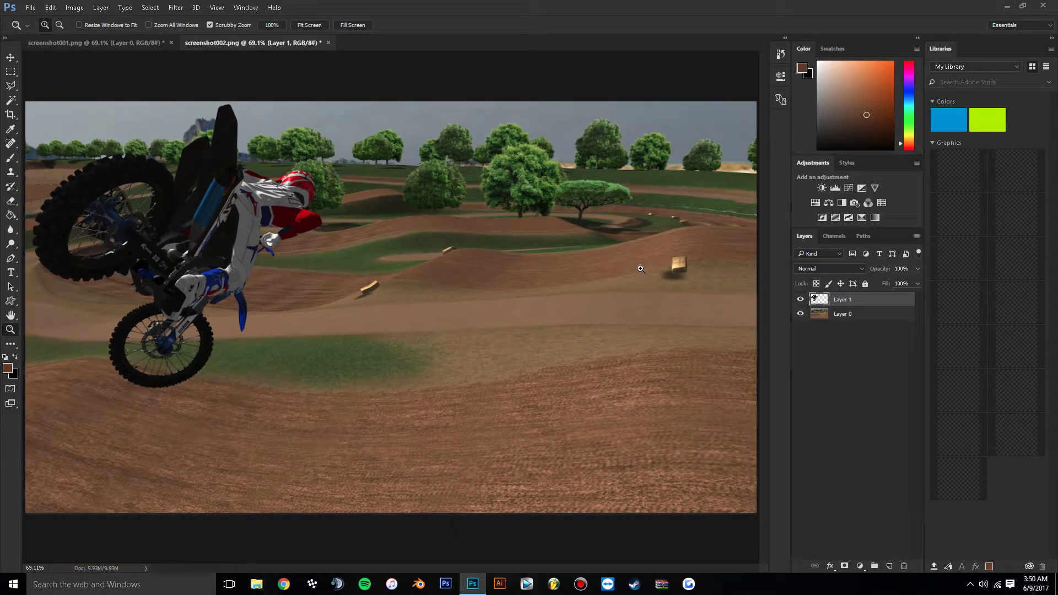
Step: Apply an S-curve to the background layer with Curves, using a shadow point at input 43, output 18 and a highlight point near input 217, output 225
{"action": "left_click", "coordinate": [869, 316]}
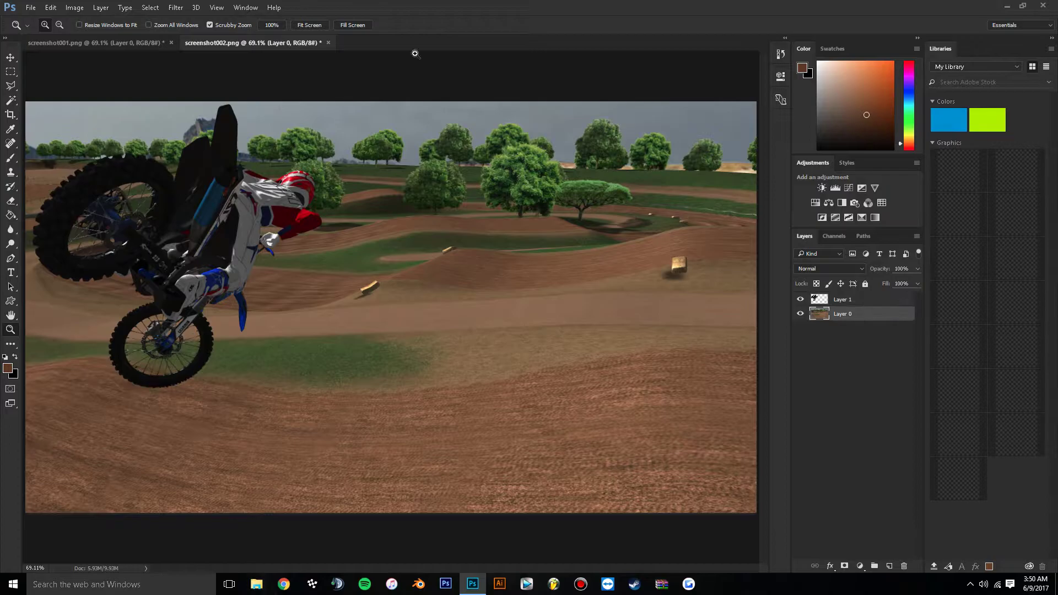
{"action": "left_click", "coordinate": [74, 7]}
{"action": "mouse_move", "coordinate": [88, 36]}
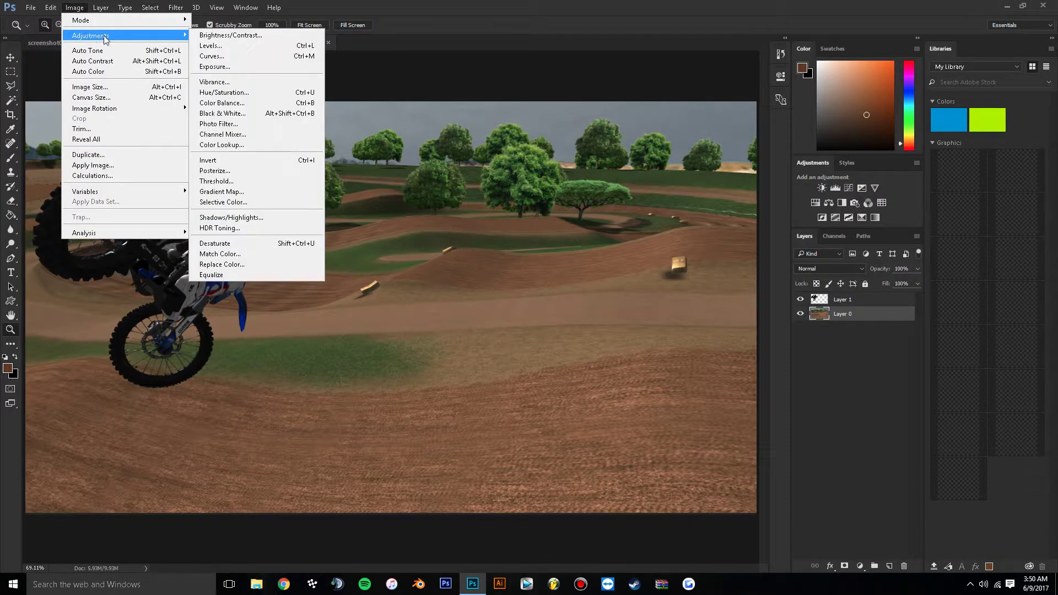
{"action": "left_click", "coordinate": [212, 55]}
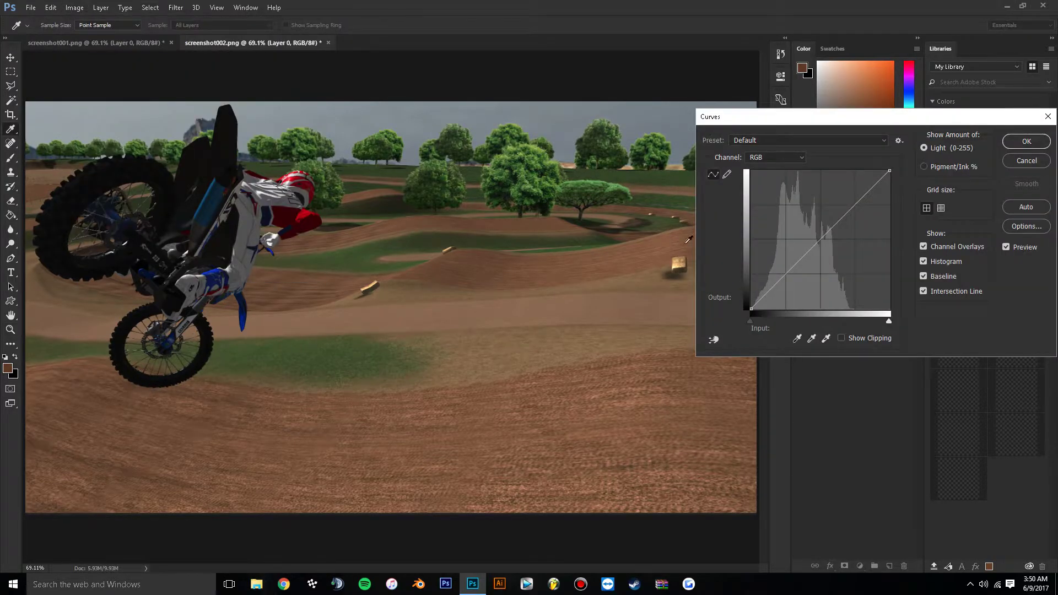
{"action": "mouse_move", "coordinate": [769, 291]}
{"action": "left_mouse_down"}
{"action": "mouse_move", "coordinate": [776, 312]}
{"action": "mouse_move", "coordinate": [775, 297]}
{"action": "left_mouse_up"}
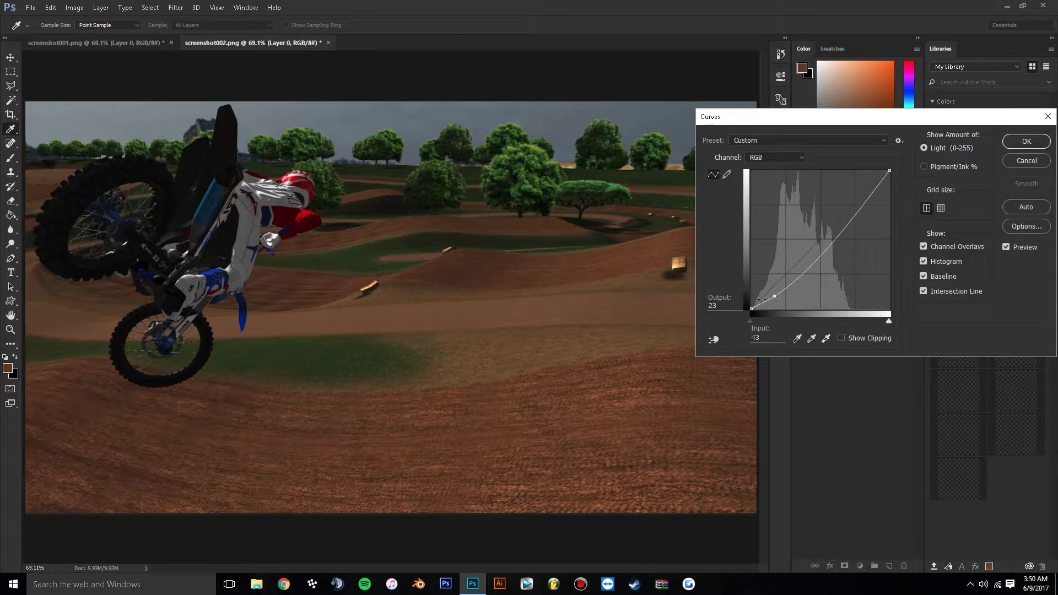
{"action": "left_click_drag", "start_coordinate": [777, 296], "coordinate": [775, 298]}
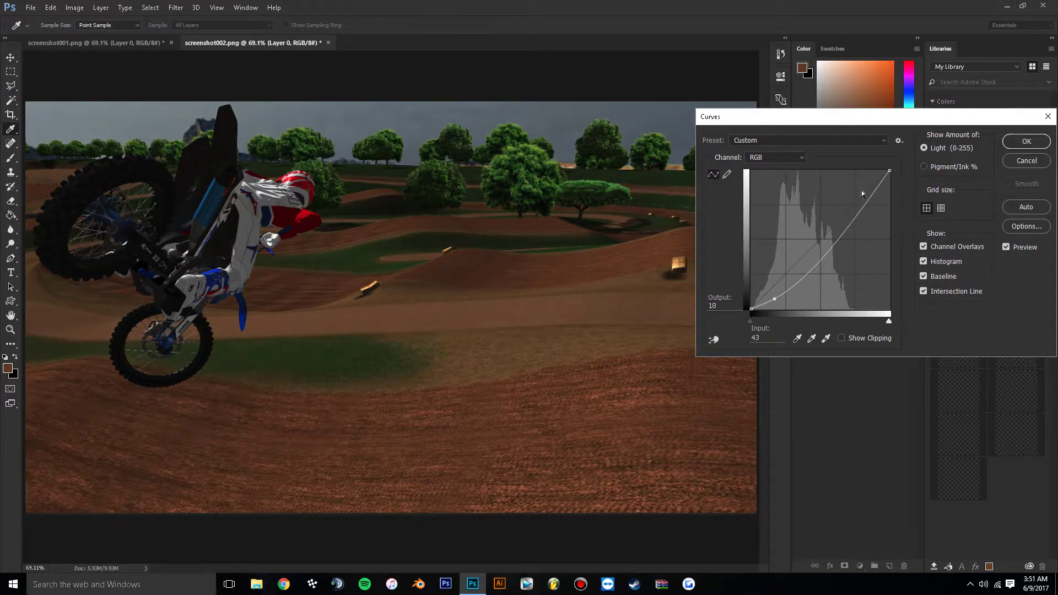
{"action": "mouse_move", "coordinate": [862, 193]}
{"action": "left_mouse_down"}
{"action": "mouse_move", "coordinate": [854, 200]}
{"action": "mouse_move", "coordinate": [869, 186]}
{"action": "left_mouse_up"}
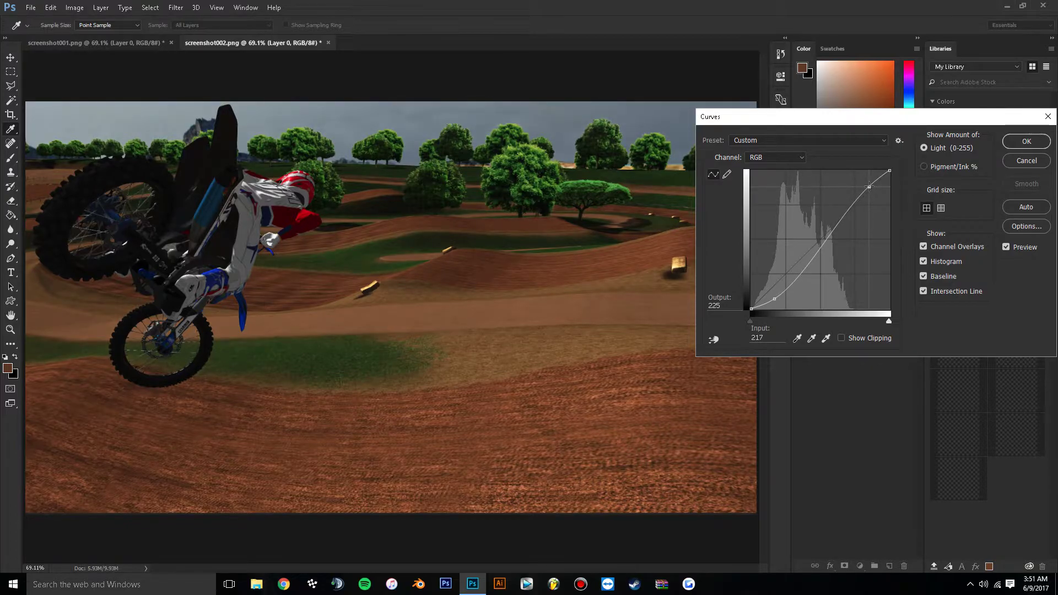
{"action": "left_click_drag", "start_coordinate": [869, 187], "coordinate": [868, 187]}
{"action": "left_click", "coordinate": [1026, 161]}
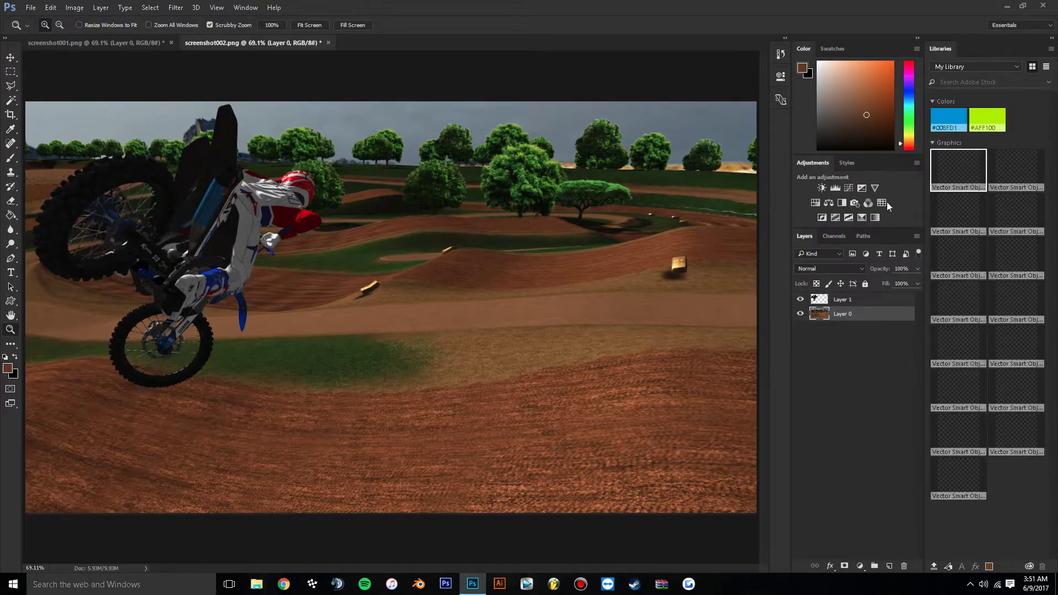
Step: Brighten the rider layer slightly with Curves, placing a point at input 199, output 206, and apply it
{"action": "left_click", "coordinate": [75, 7]}
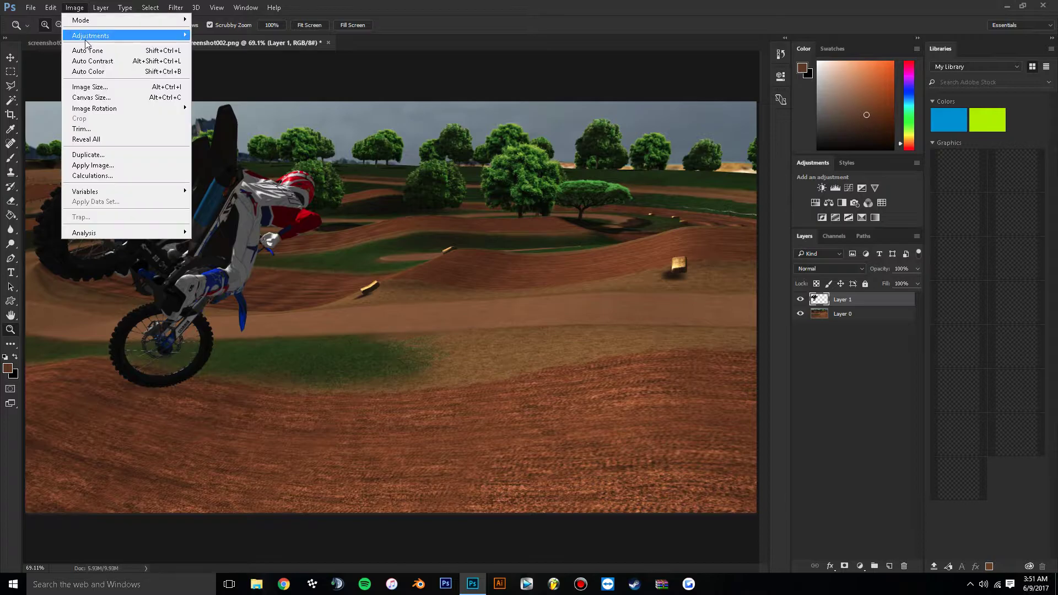
{"action": "mouse_move", "coordinate": [91, 35]}
{"action": "left_click", "coordinate": [258, 58]}
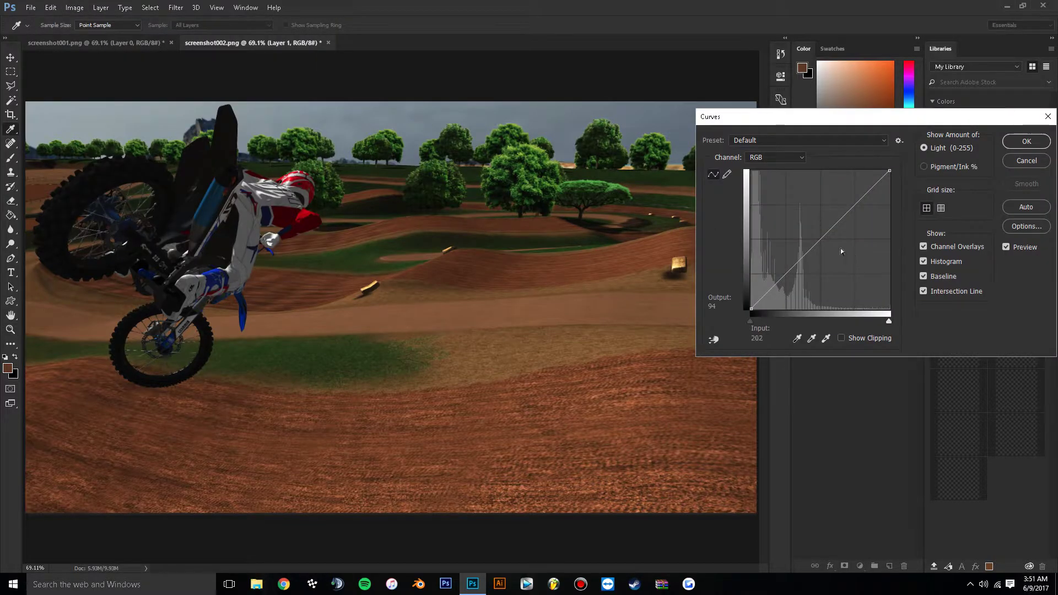
{"action": "left_click_drag", "start_coordinate": [856, 202], "coordinate": [859, 196]}
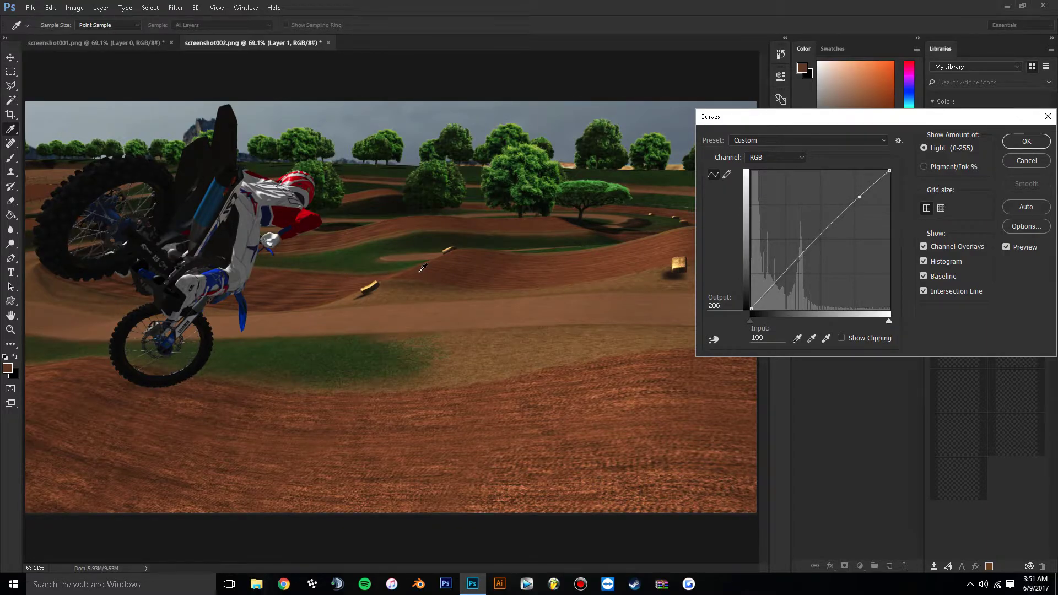
{"action": "left_click", "coordinate": [1041, 144]}
{"action": "key", "text": "z"}
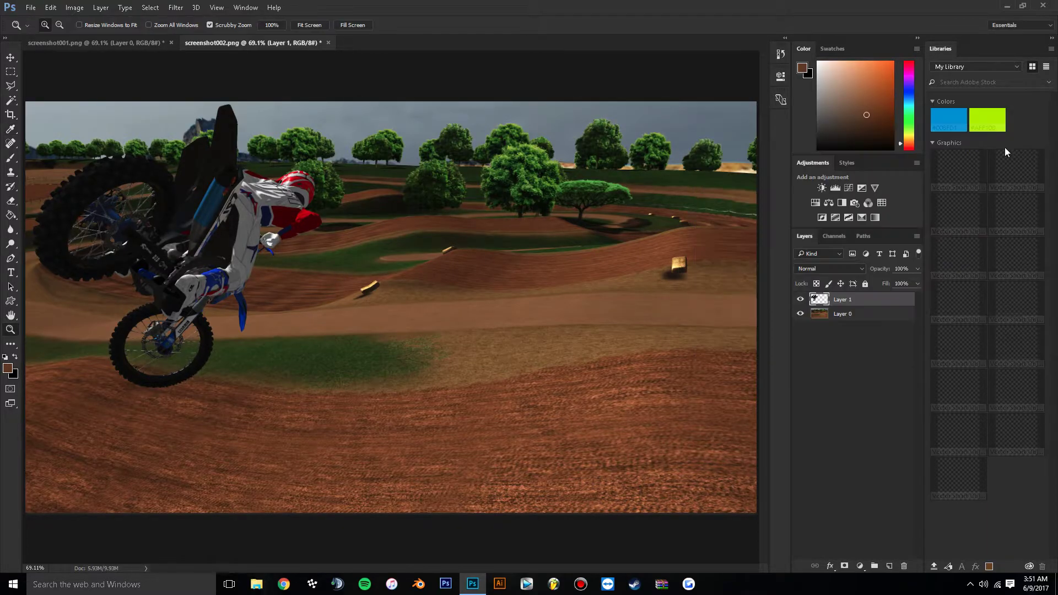
{"action": "left_click", "coordinate": [75, 7]}
{"action": "mouse_move", "coordinate": [76, 39]}
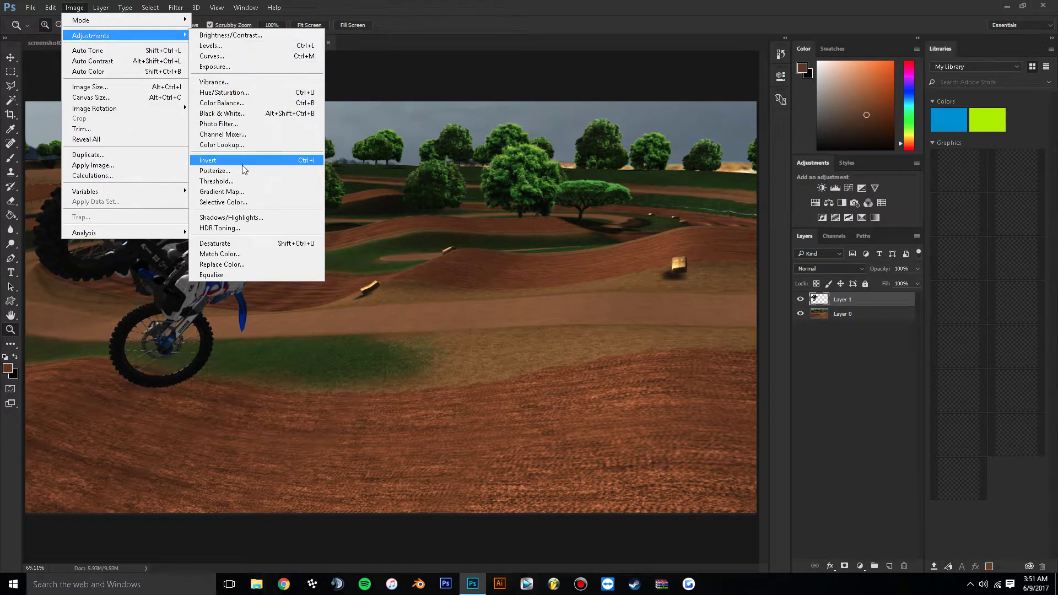
{"action": "left_click", "coordinate": [252, 217]}
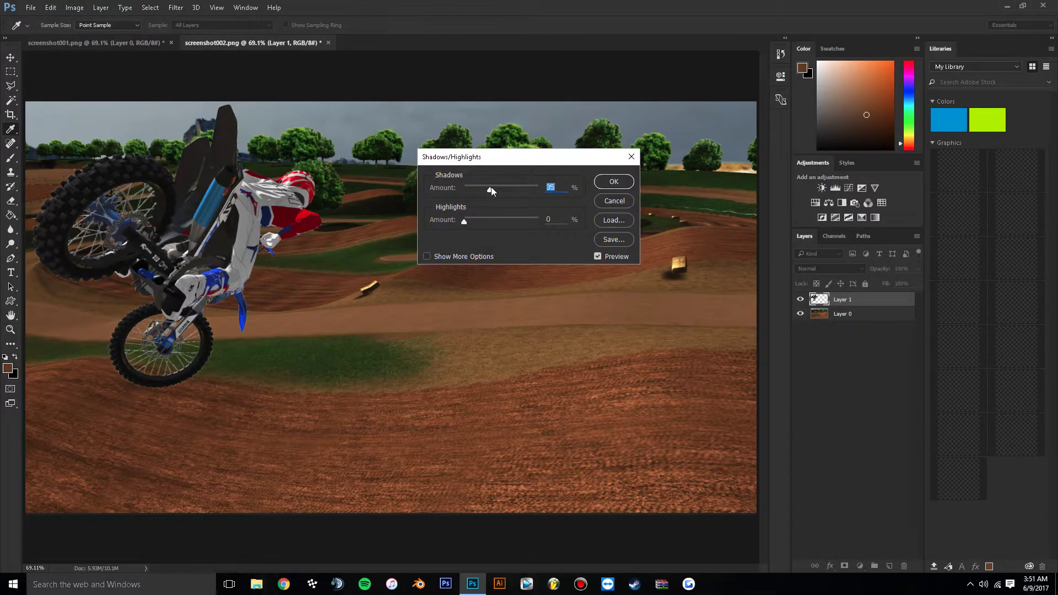
{"action": "left_click_drag", "start_coordinate": [490, 189], "coordinate": [417, 191]}
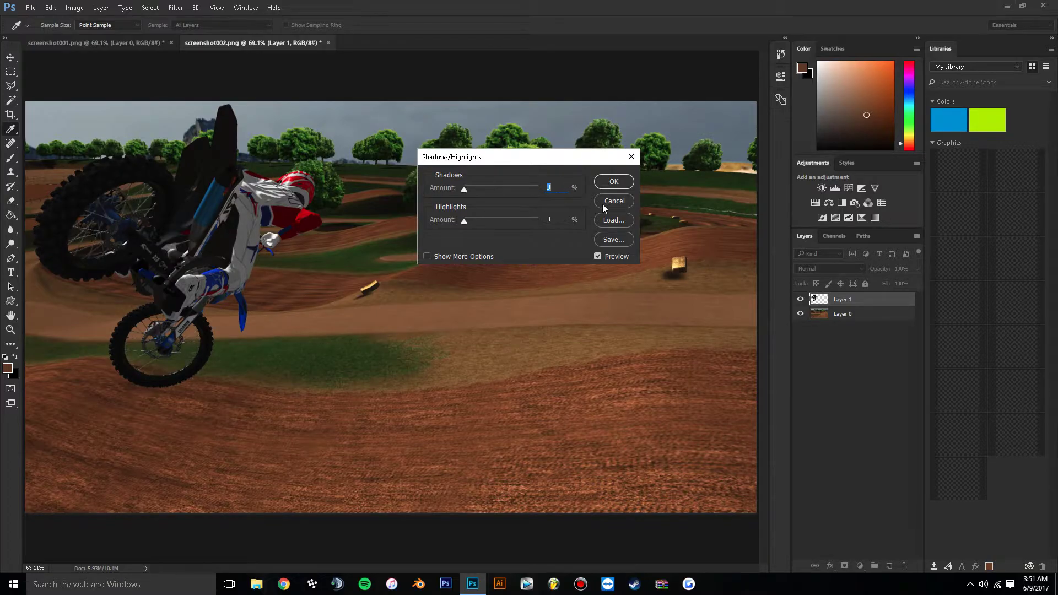
{"action": "left_click_drag", "start_coordinate": [464, 221], "coordinate": [510, 219]}
{"action": "left_click", "coordinate": [496, 221]}
{"action": "type", "text": "0"}
{"action": "left_click", "coordinate": [600, 206]}
{"action": "key", "text": "z"}
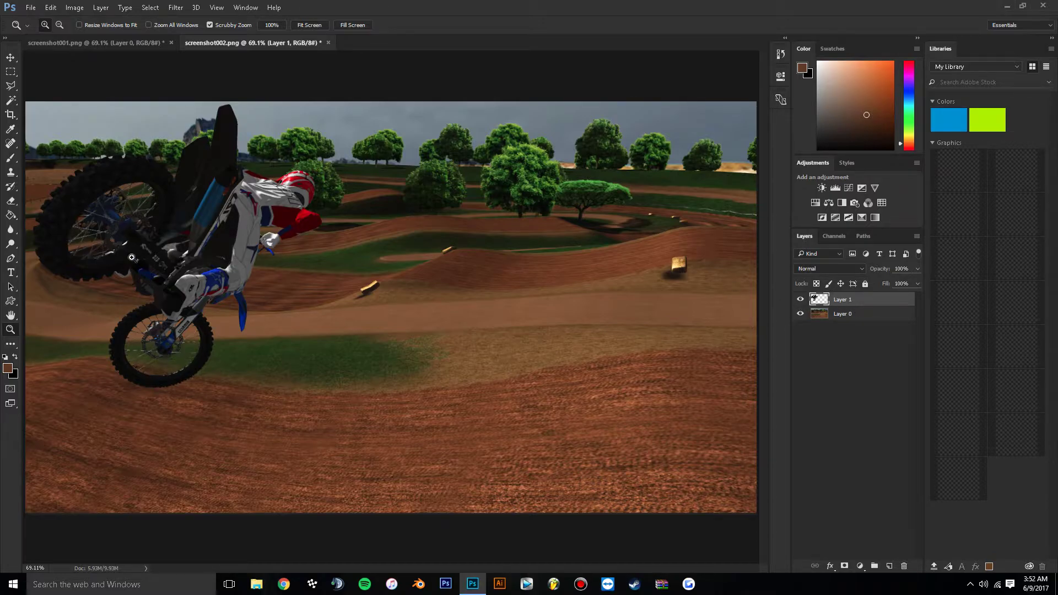
Step: On the rider layer, trace around the outside of the rear tyre with the Polygonal Lasso, from the swingarm over the tread to its underside
{"action": "left_click", "coordinate": [65, 233]}
{"action": "scroll", "coordinate": [93, 268], "scroll_direction": "up", "scroll_amount": 2}
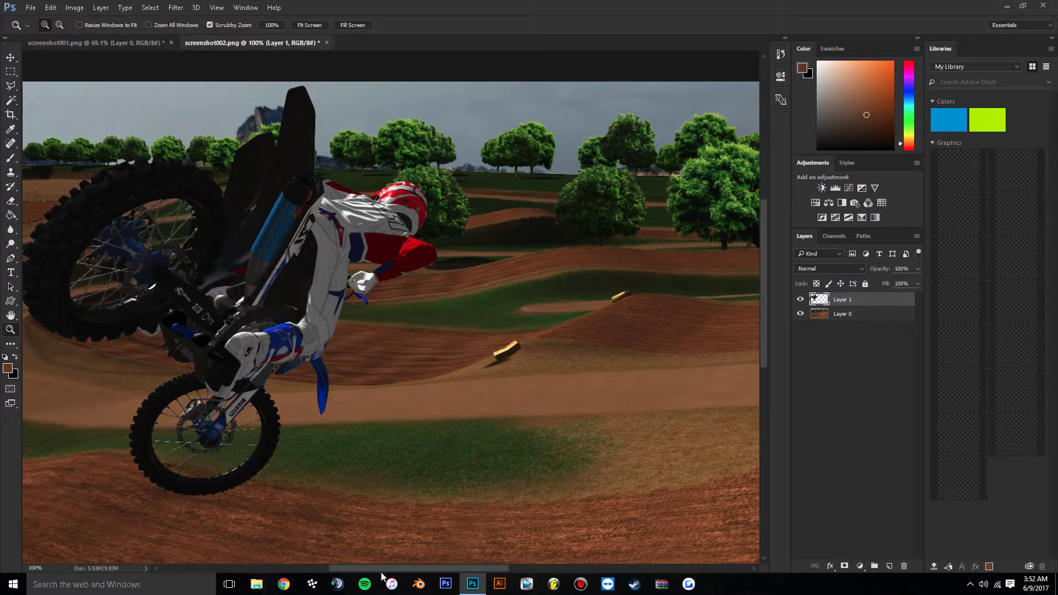
{"action": "left_click_drag", "start_coordinate": [380, 568], "coordinate": [354, 567]}
{"action": "scroll", "coordinate": [324, 465], "scroll_direction": "down", "scroll_amount": 3}
{"action": "scroll", "coordinate": [337, 439], "scroll_direction": "up", "scroll_amount": 3}
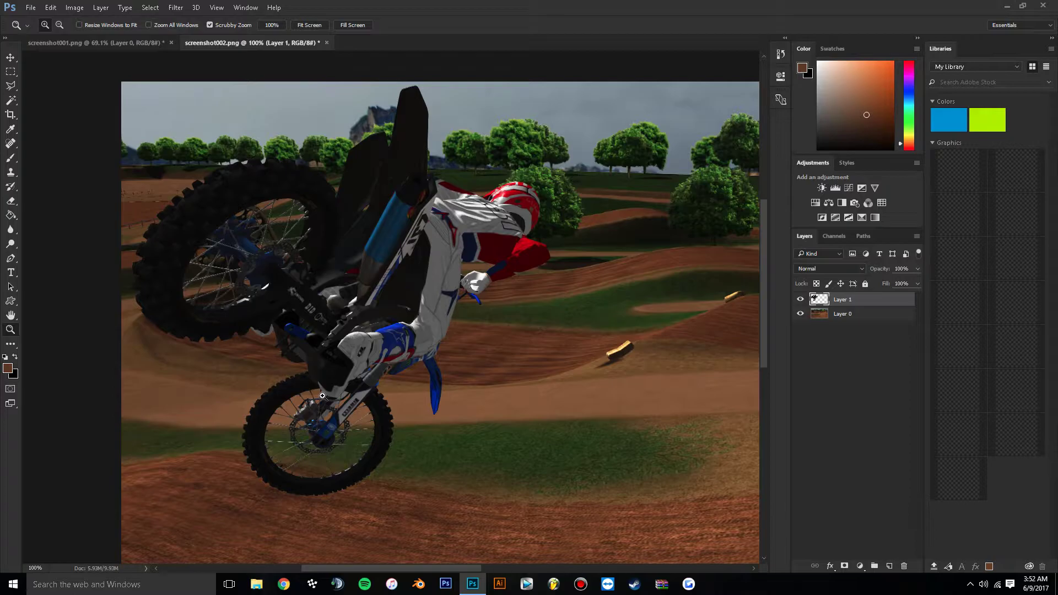
{"action": "scroll", "coordinate": [334, 342], "scroll_direction": "up", "scroll_amount": 3}
{"action": "scroll", "coordinate": [334, 342], "scroll_direction": "down", "scroll_amount": 3}
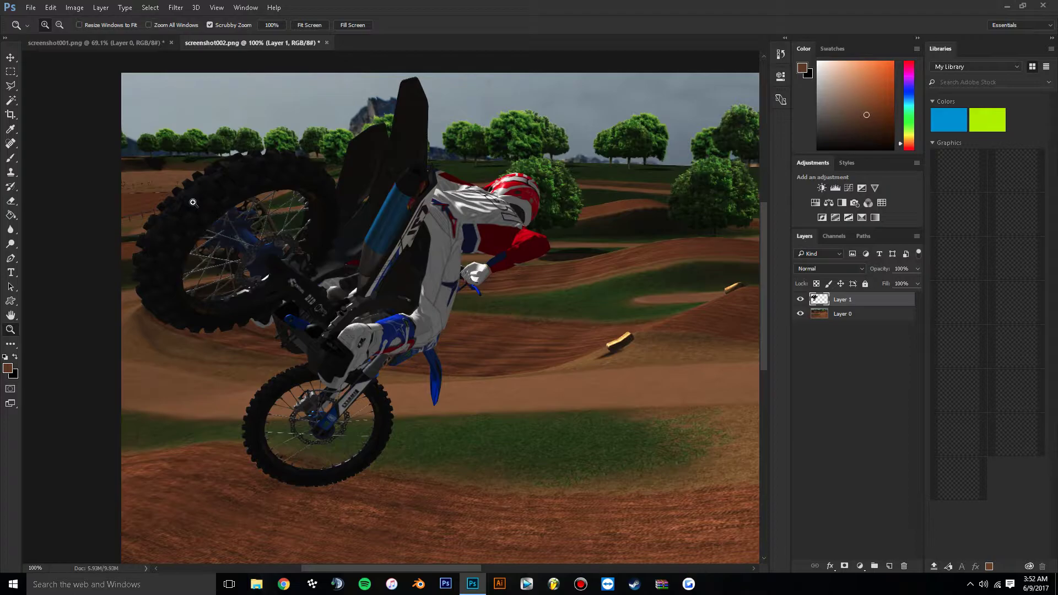
{"action": "left_click", "coordinate": [193, 203]}
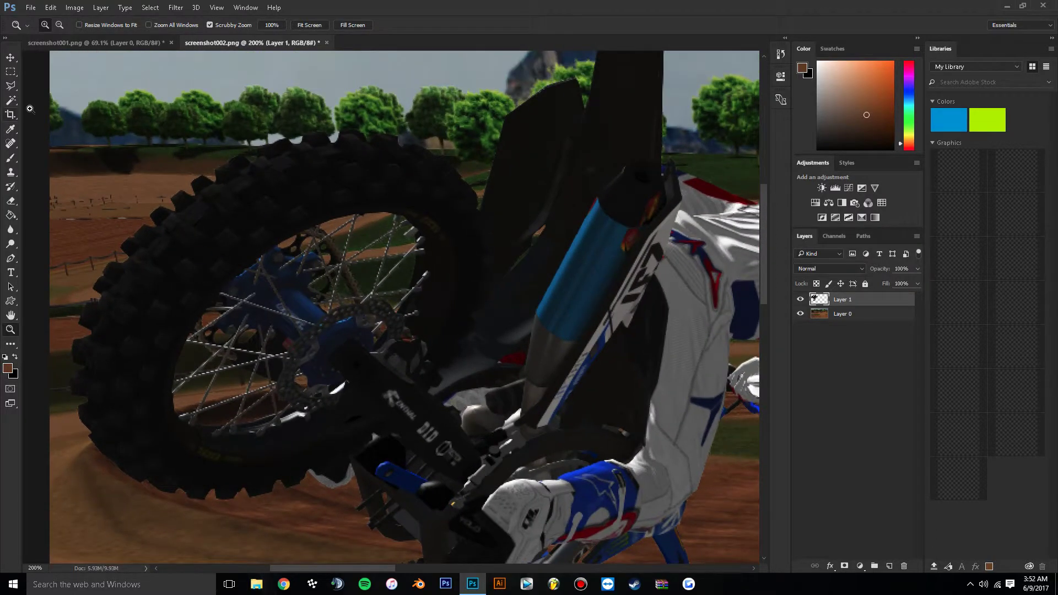
{"action": "left_click", "coordinate": [18, 90]}
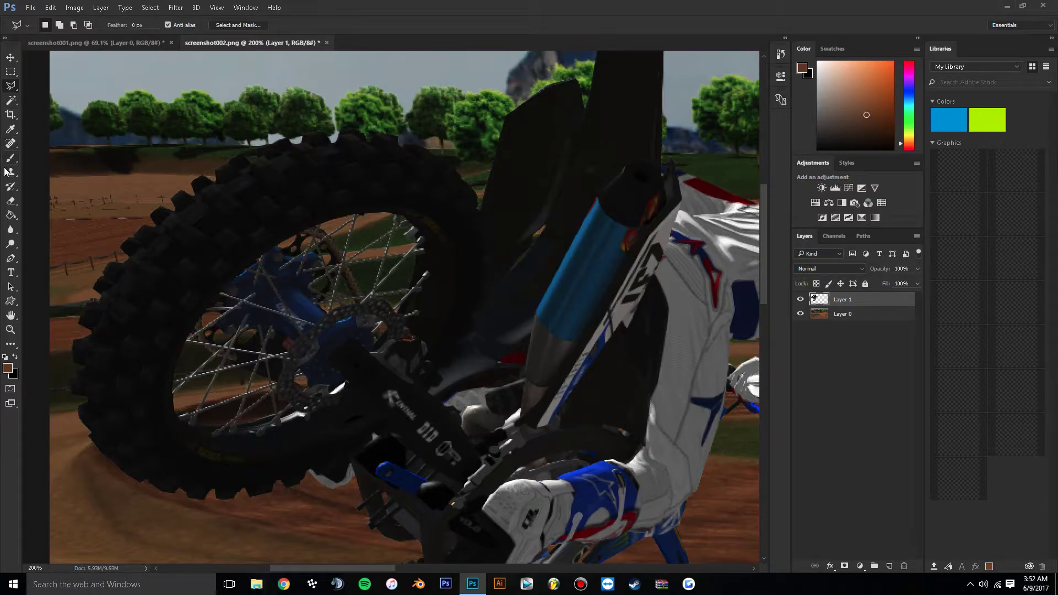
{"action": "left_click", "coordinate": [11, 259]}
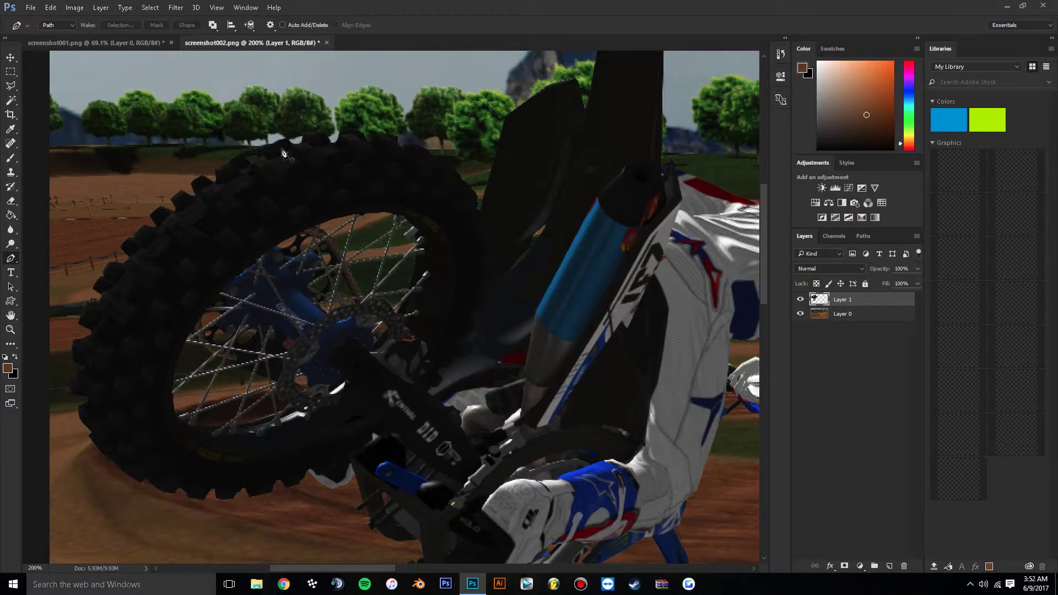
{"action": "left_click", "coordinate": [10, 87]}
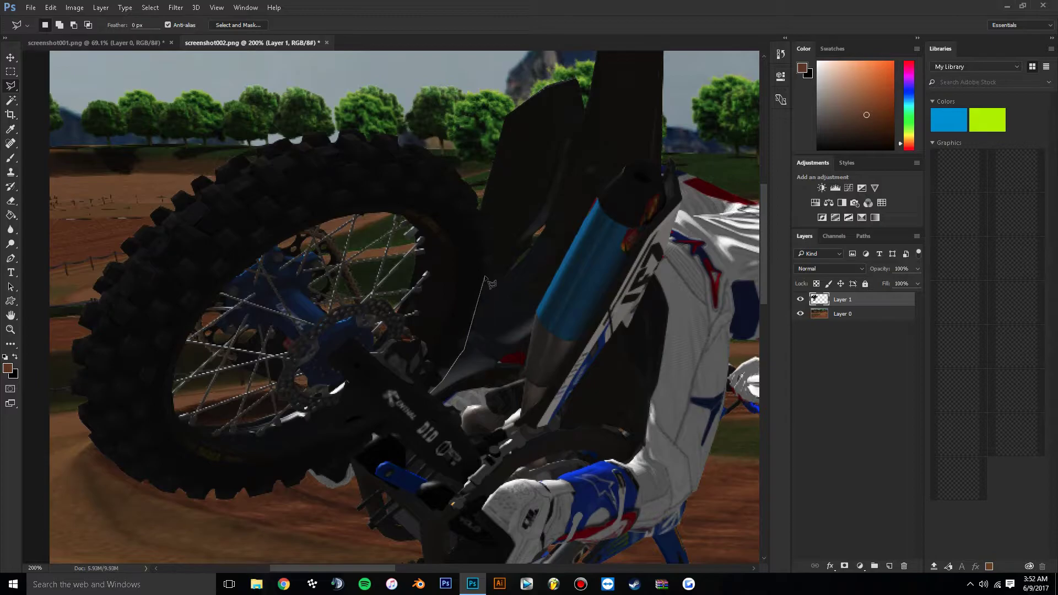
{"action": "left_click", "coordinate": [462, 352]}
{"action": "left_click", "coordinate": [489, 295]}
{"action": "left_click", "coordinate": [493, 242]}
{"action": "left_click", "coordinate": [474, 191]}
{"action": "left_click", "coordinate": [459, 163]}
{"action": "left_click", "coordinate": [390, 136]}
{"action": "left_click", "coordinate": [342, 129]}
{"action": "left_click", "coordinate": [298, 136]}
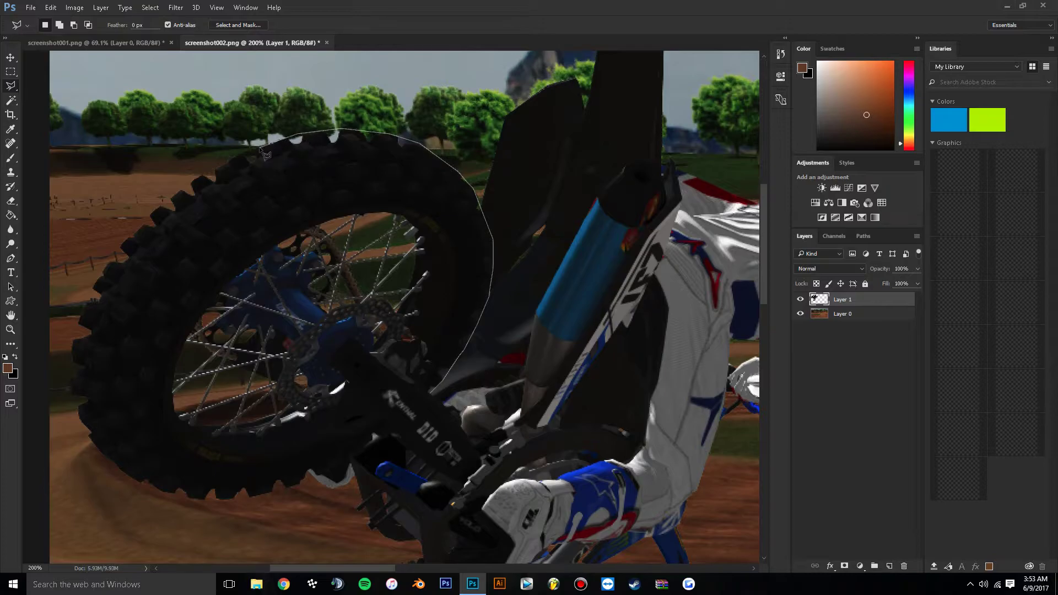
{"action": "left_click", "coordinate": [227, 160]}
{"action": "left_click", "coordinate": [187, 185]}
{"action": "left_click", "coordinate": [71, 401]}
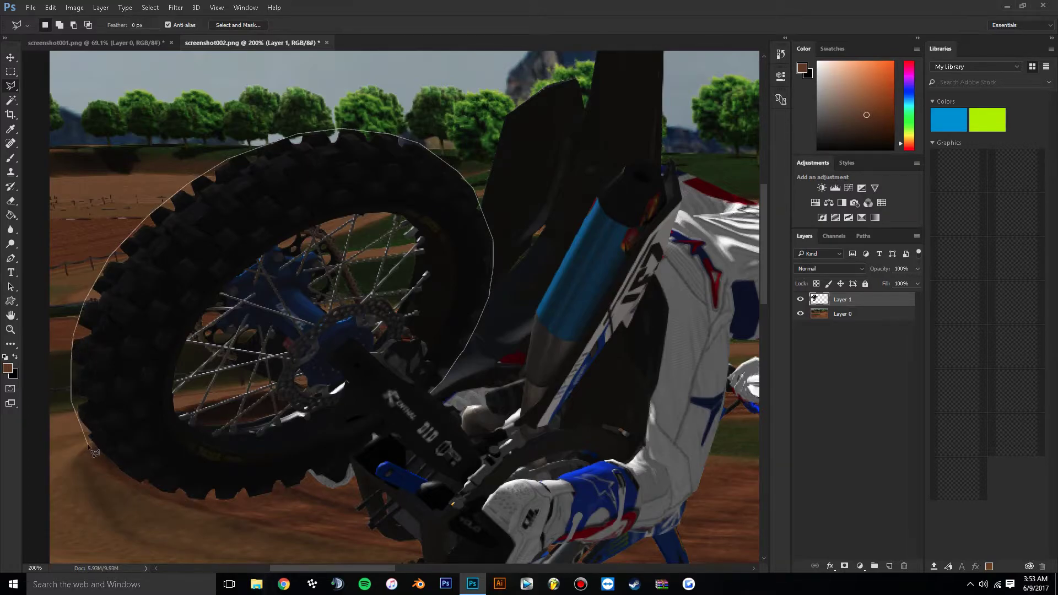
{"action": "left_click", "coordinate": [80, 510]}
{"action": "left_click", "coordinate": [220, 554]}
{"action": "left_click", "coordinate": [286, 546]}
{"action": "left_click", "coordinate": [325, 525]}
{"action": "left_click", "coordinate": [339, 501]}
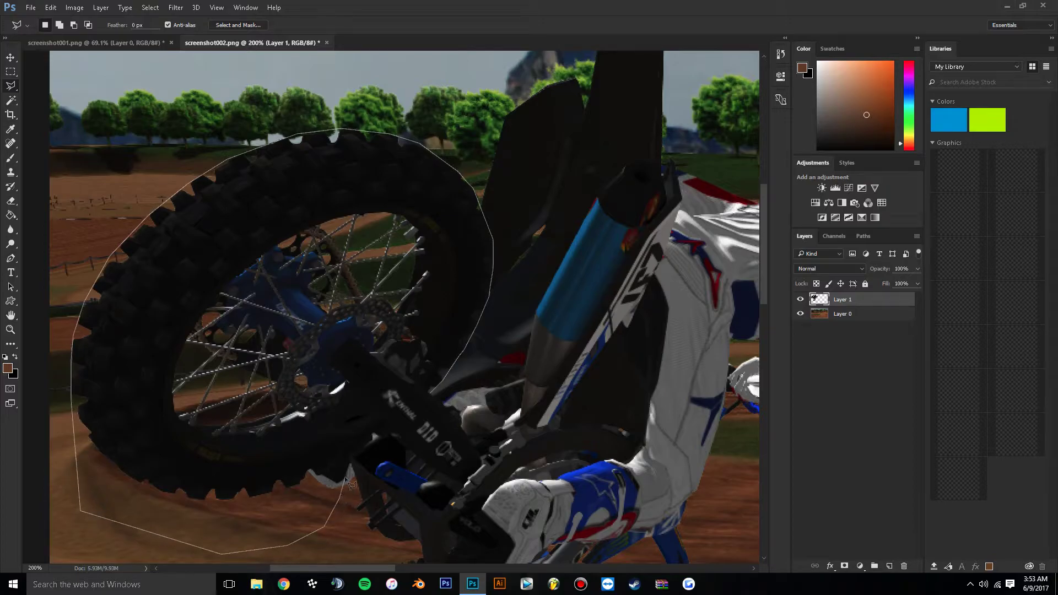
Step: Continue the lasso outline along the swingarm and hub so the swingarm is left out, and close the rear wheel selection
{"action": "left_click", "coordinate": [307, 470]}
{"action": "left_click", "coordinate": [349, 459]}
{"action": "left_click", "coordinate": [386, 418]}
{"action": "left_click", "coordinate": [393, 429]}
{"action": "left_click", "coordinate": [307, 435]}
{"action": "left_click", "coordinate": [345, 380]}
{"action": "left_click", "coordinate": [330, 359]}
{"action": "left_click", "coordinate": [349, 341]}
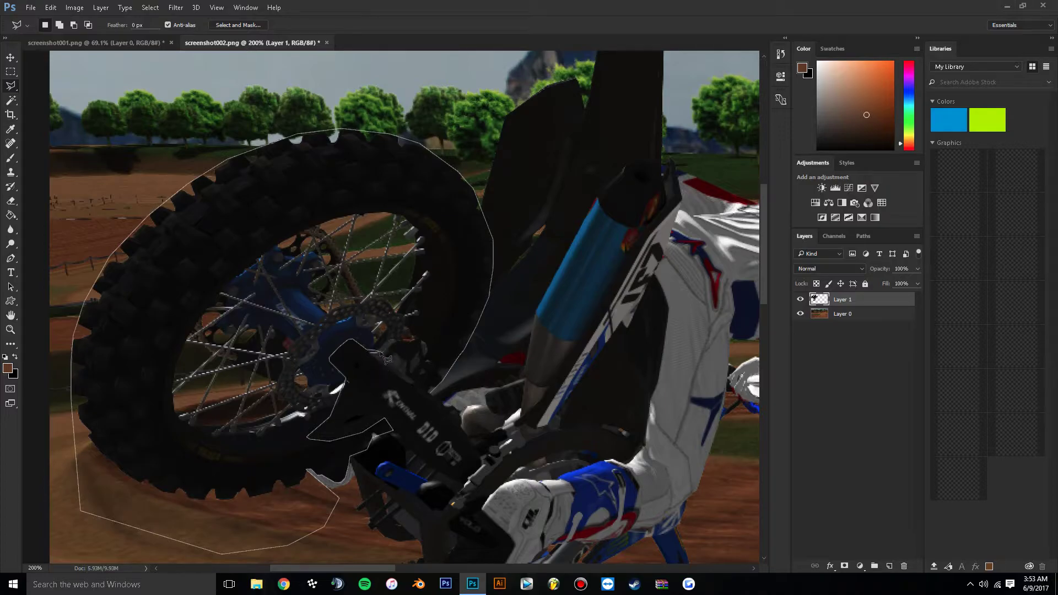
{"action": "left_click", "coordinate": [378, 350]}
{"action": "left_click", "coordinate": [390, 338]}
{"action": "left_click", "coordinate": [416, 338]}
{"action": "key", "text": "BackSpace"}
{"action": "scroll", "coordinate": [433, 355], "scroll_direction": "right", "scroll_amount": 3}
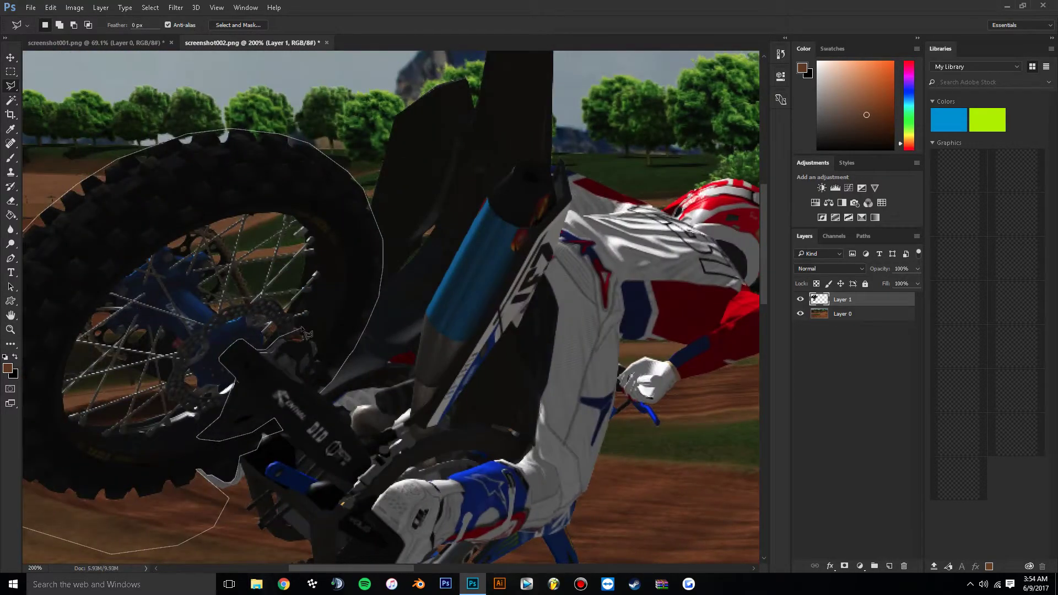
{"action": "left_click", "coordinate": [312, 339]}
{"action": "left_click", "coordinate": [316, 355]}
{"action": "left_click", "coordinate": [325, 369]}
{"action": "double_click", "coordinate": [322, 392]}
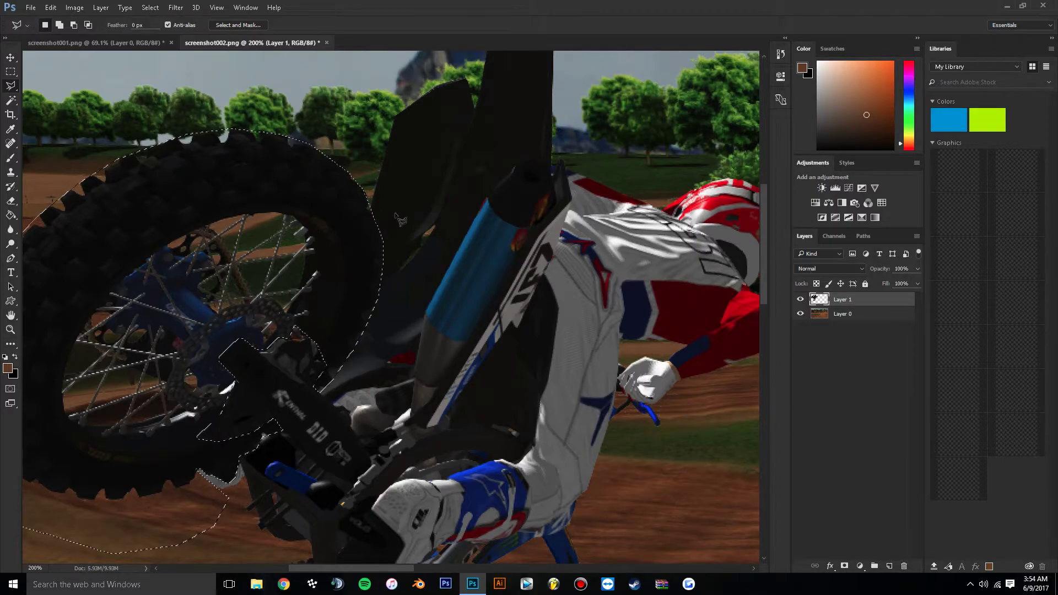
Step: Apply a Radial Blur to the selected rear wheel with amount 2, Spin method and Good quality, and deselect it
{"action": "left_click", "coordinate": [176, 7]}
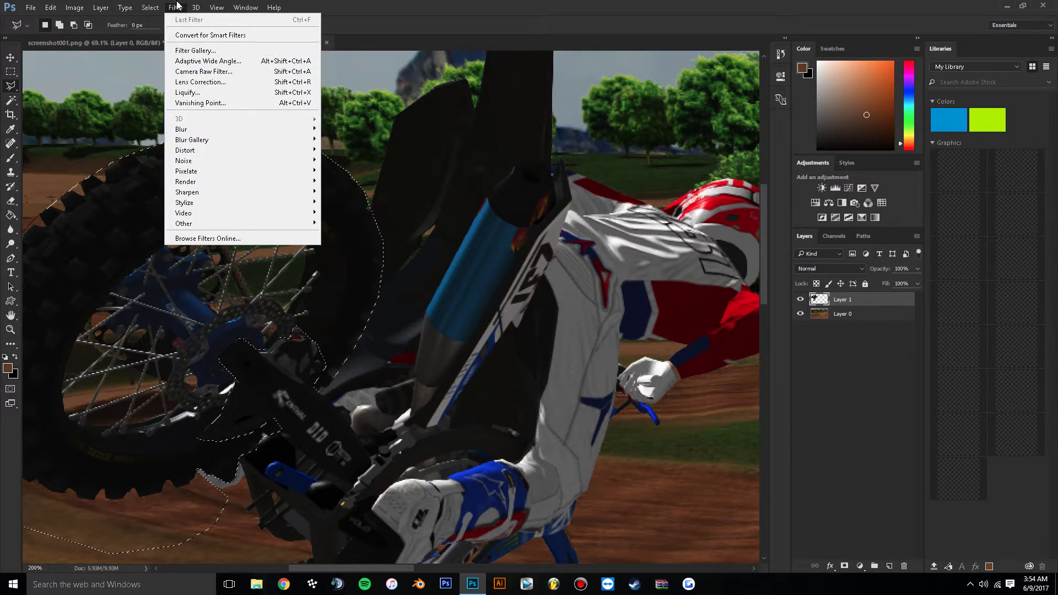
{"action": "mouse_move", "coordinate": [204, 132]}
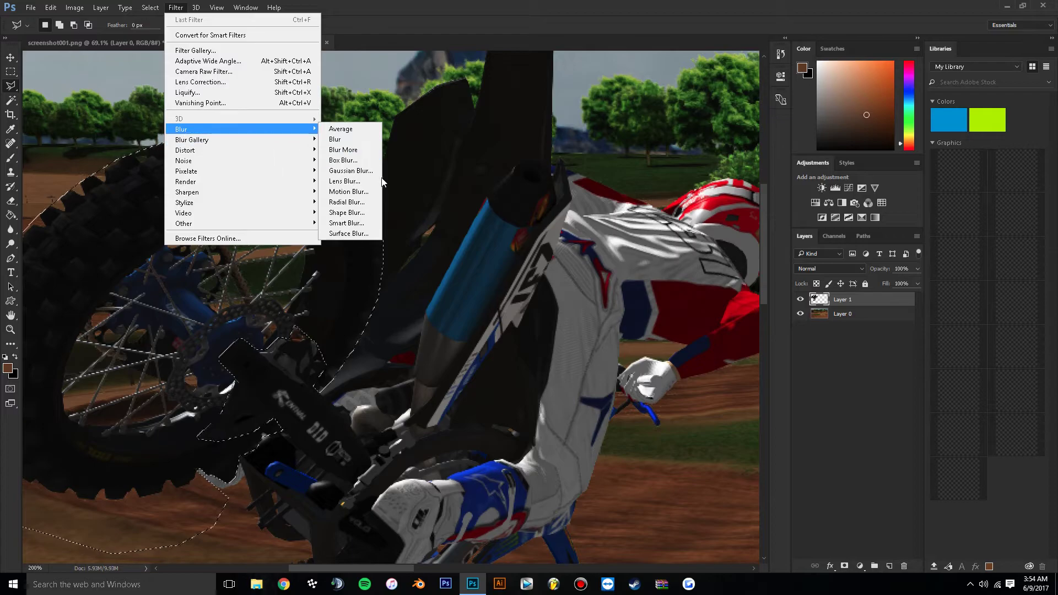
{"action": "left_click", "coordinate": [355, 202]}
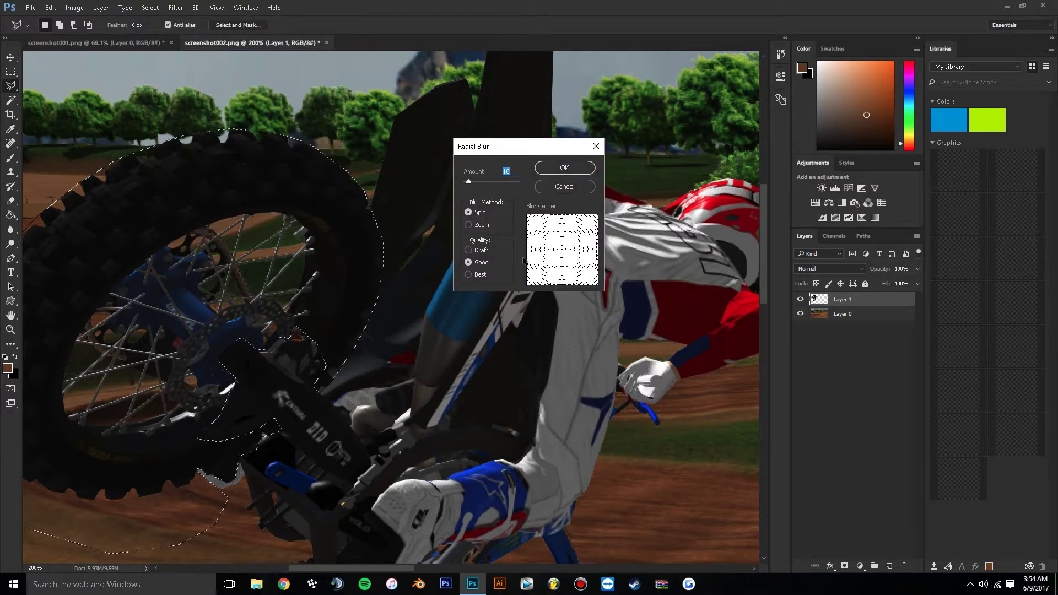
{"action": "left_click", "coordinate": [468, 274]}
{"action": "left_click", "coordinate": [475, 261]}
{"action": "double_click", "coordinate": [510, 171]}
{"action": "type", "text": "2"}
{"action": "left_click", "coordinate": [564, 168]}
{"action": "right_click", "coordinate": [406, 200]}
{"action": "left_click", "coordinate": [423, 208]}
Step: On the rider layer, trace around the outside of the front tyre with the Polygonal Lasso, up to the edge of the front fender
{"action": "left_click", "coordinate": [10, 329]}
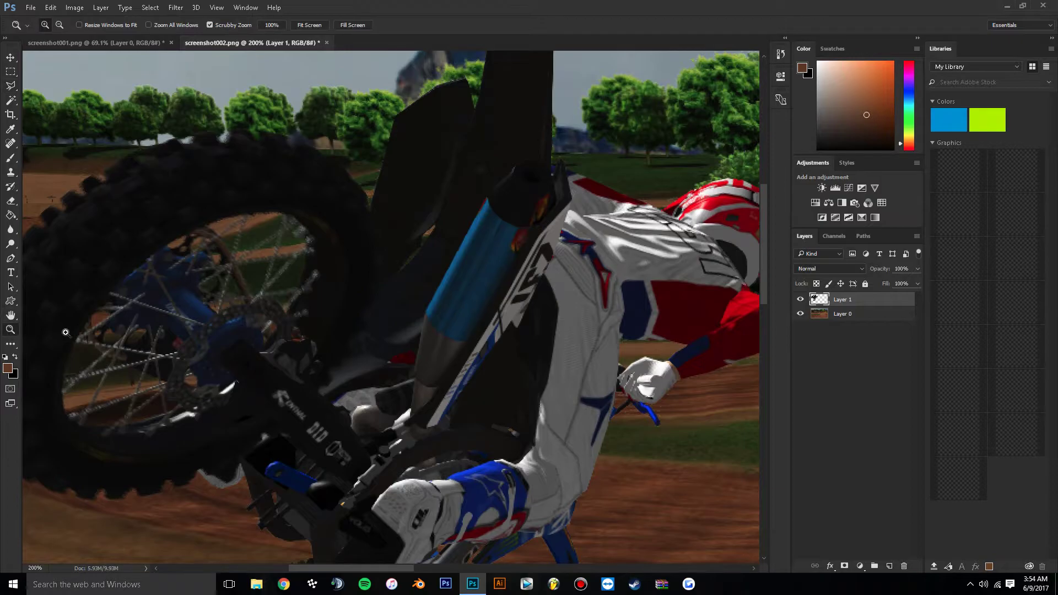
{"action": "key", "text": "ctrl+0"}
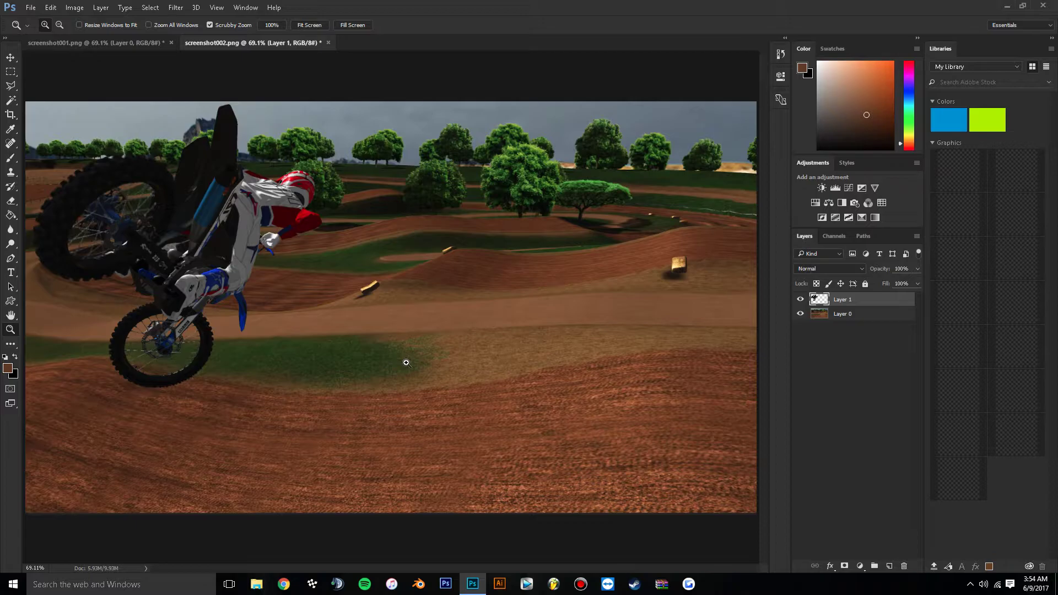
{"action": "left_click", "coordinate": [102, 348]}
{"action": "left_click", "coordinate": [101, 348]}
{"action": "left_click", "coordinate": [101, 348]}
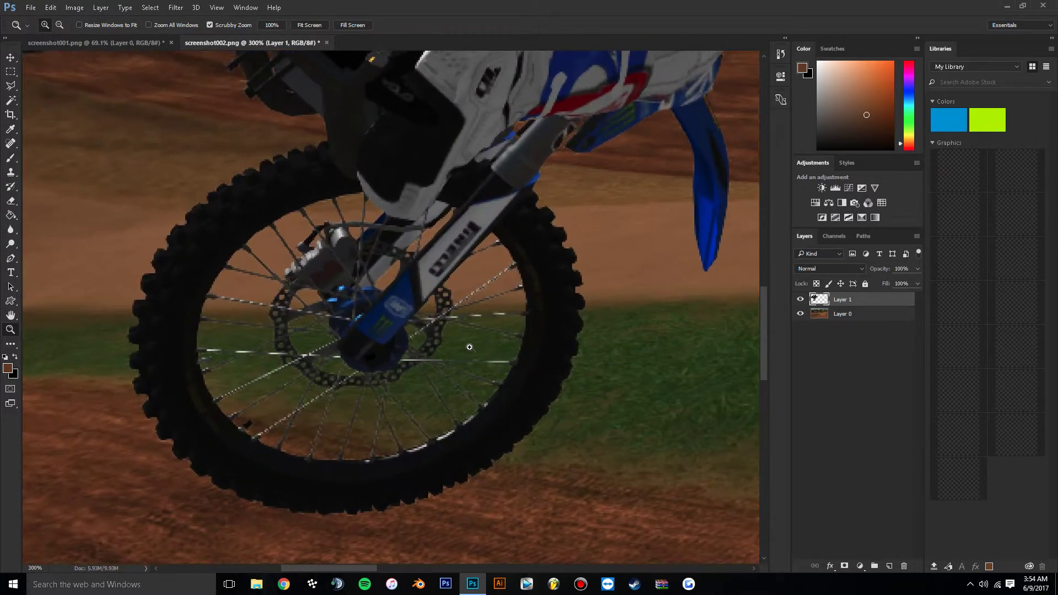
{"action": "left_click", "coordinate": [10, 85]}
{"action": "left_click", "coordinate": [537, 185]}
{"action": "left_click", "coordinate": [622, 261]}
{"action": "left_click", "coordinate": [632, 403]}
{"action": "left_click", "coordinate": [530, 519]}
{"action": "left_click", "coordinate": [351, 539]}
{"action": "left_click", "coordinate": [207, 517]}
{"action": "left_click", "coordinate": [82, 426]}
{"action": "left_click", "coordinate": [89, 301]}
{"action": "left_click", "coordinate": [136, 194]}
{"action": "left_click", "coordinate": [203, 144]}
{"action": "left_click", "coordinate": [326, 136]}
{"action": "left_click", "coordinate": [331, 165]}
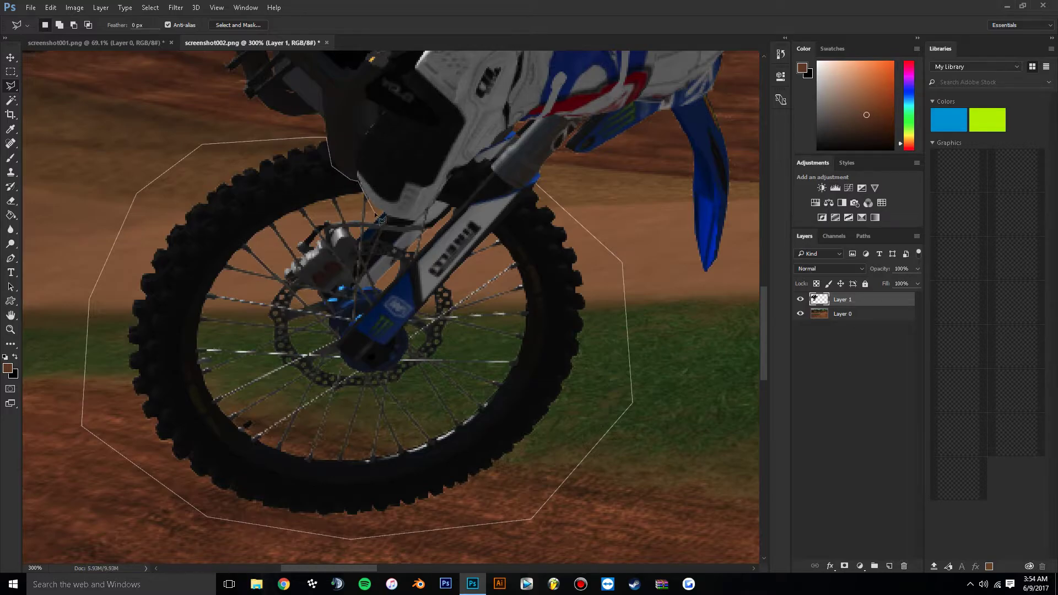
Step: Continue the lasso outline along the fender and around the fork so both are left out, and close the front wheel selection
{"action": "left_click", "coordinate": [374, 206]}
{"action": "left_click", "coordinate": [422, 221]}
{"action": "left_click", "coordinate": [452, 169]}
{"action": "left_click", "coordinate": [468, 163]}
{"action": "left_click", "coordinate": [488, 166]}
{"action": "left_click", "coordinate": [340, 338]}
{"action": "left_click", "coordinate": [341, 353]}
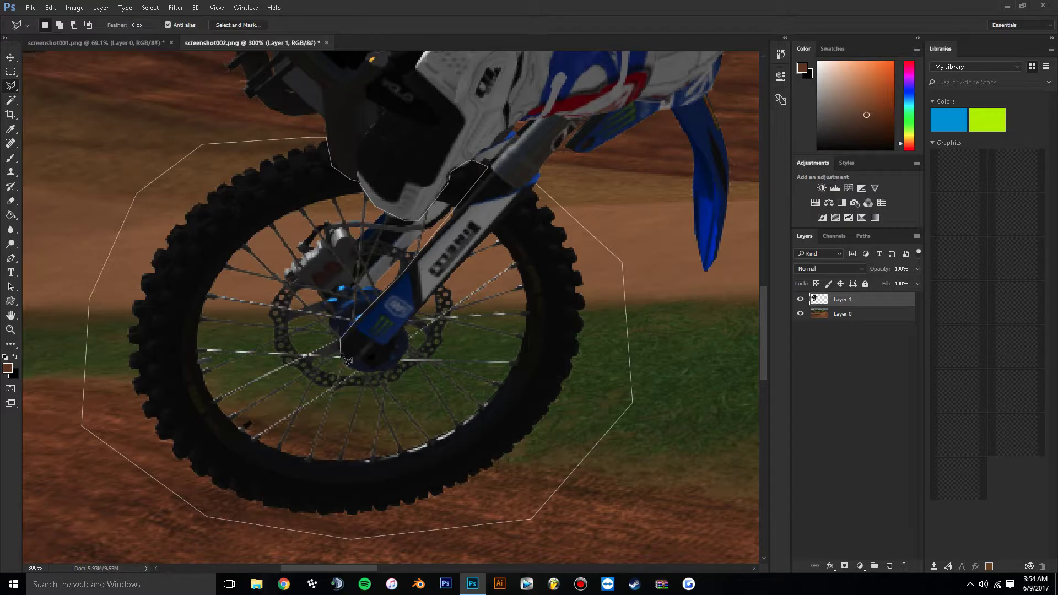
{"action": "left_click", "coordinate": [372, 370]}
{"action": "left_click", "coordinate": [391, 358]}
{"action": "left_click", "coordinate": [396, 334]}
{"action": "left_click", "coordinate": [534, 184]}
Step: Apply a Radial Blur with amount 1 to the selected front wheel and deselect it
{"action": "left_click", "coordinate": [186, 8]}
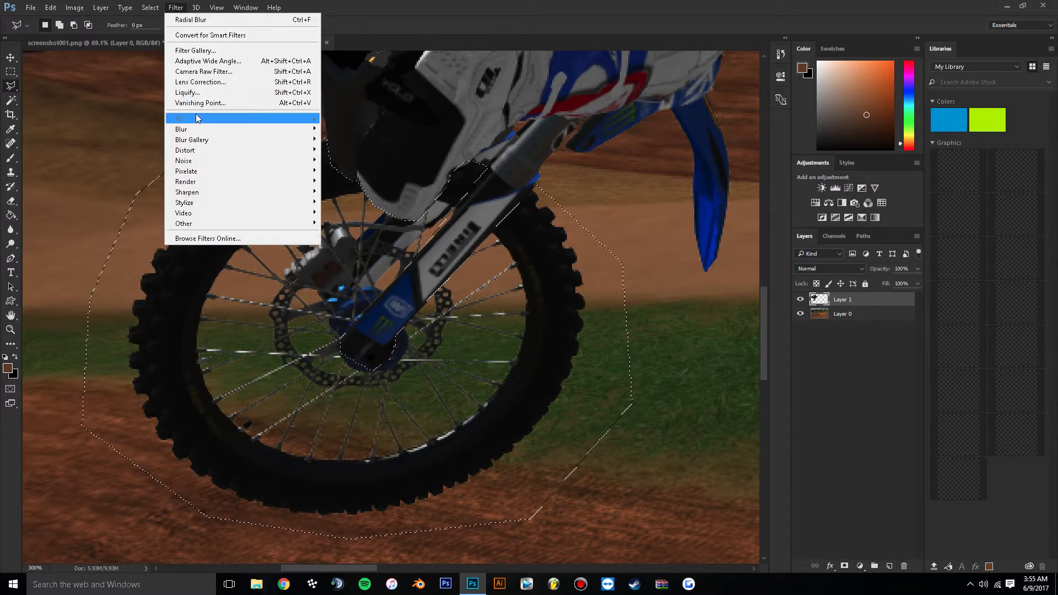
{"action": "mouse_move", "coordinate": [200, 128]}
{"action": "left_click", "coordinate": [353, 209]}
{"action": "type", "text": "1"}
{"action": "left_click", "coordinate": [550, 176]}
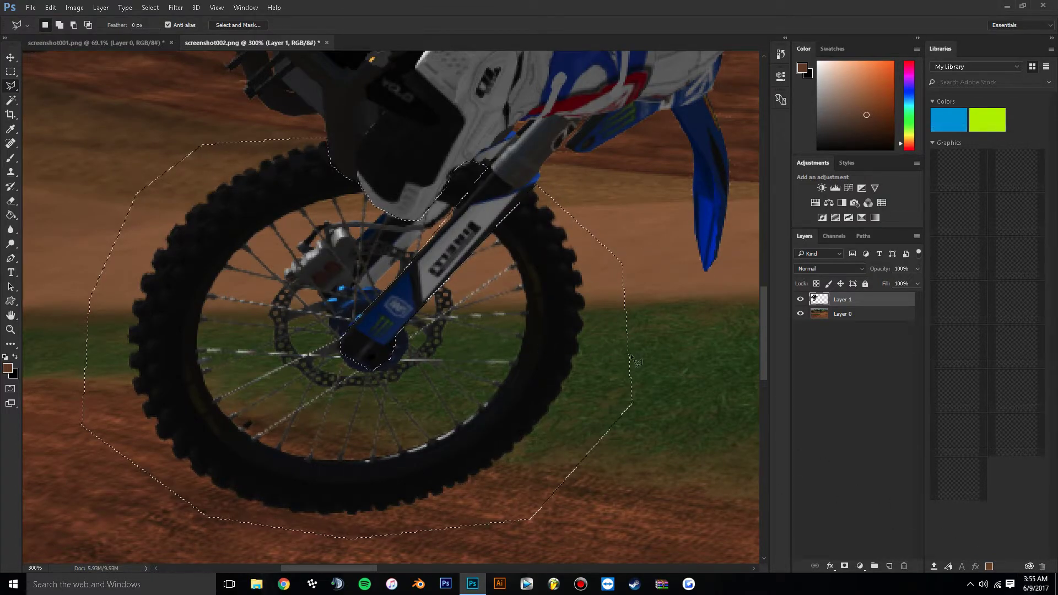
{"action": "left_click", "coordinate": [10, 329]}
{"action": "right_click", "coordinate": [177, 324]}
{"action": "left_click", "coordinate": [209, 329]}
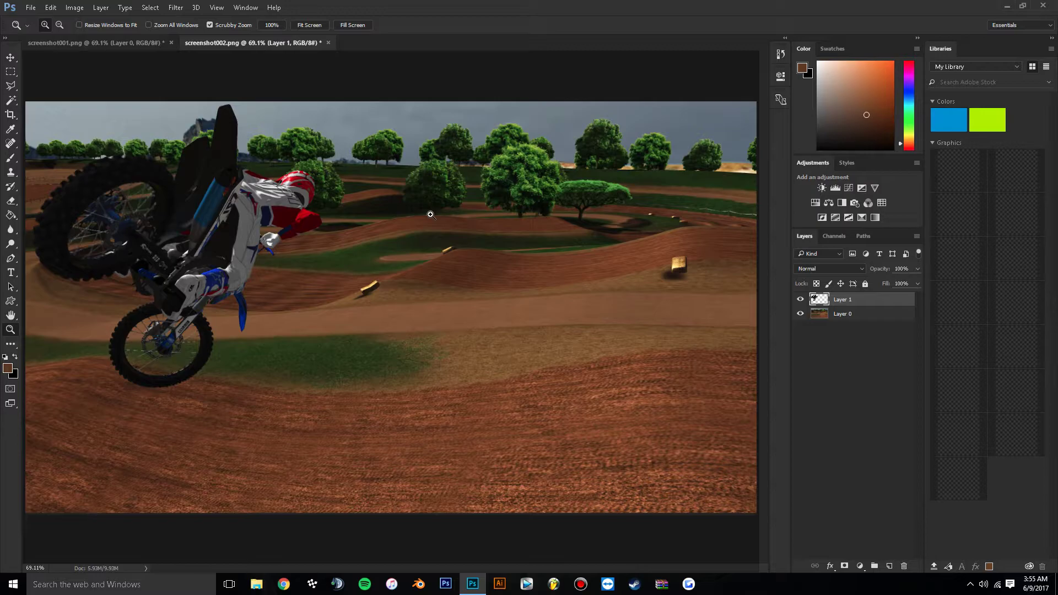
{"action": "left_click", "coordinate": [857, 319]}
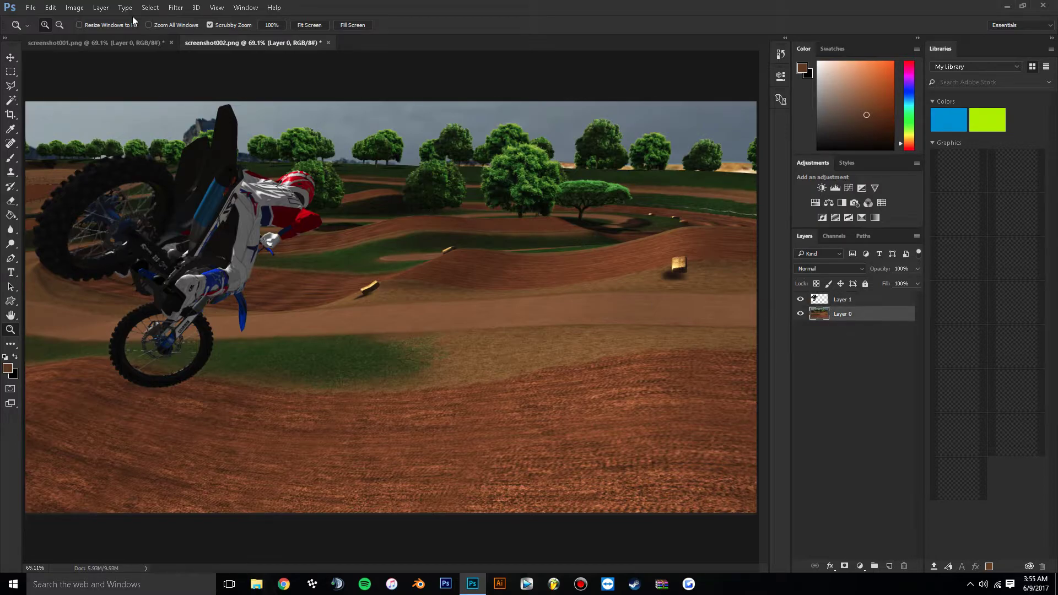
{"action": "left_click", "coordinate": [73, 8]}
{"action": "mouse_move", "coordinate": [90, 36]}
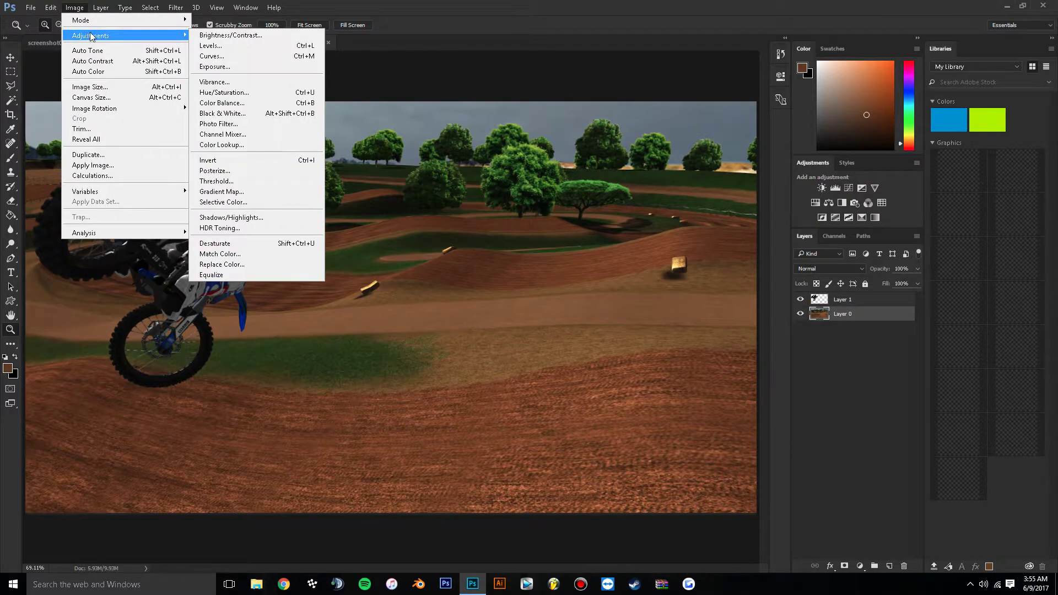
{"action": "left_click", "coordinate": [215, 55]}
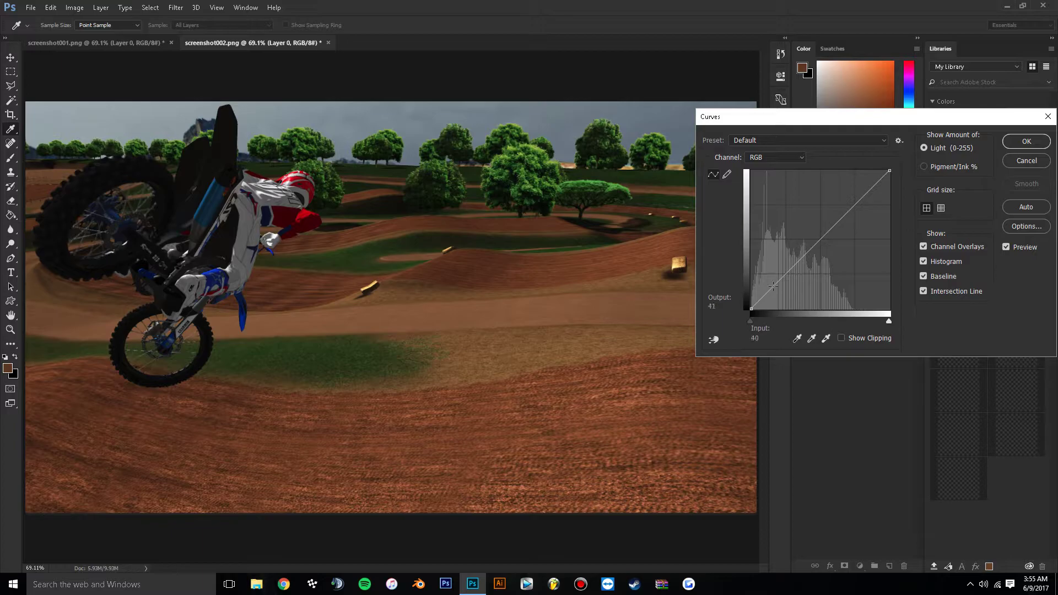
{"action": "left_click_drag", "start_coordinate": [776, 283], "coordinate": [774, 290]}
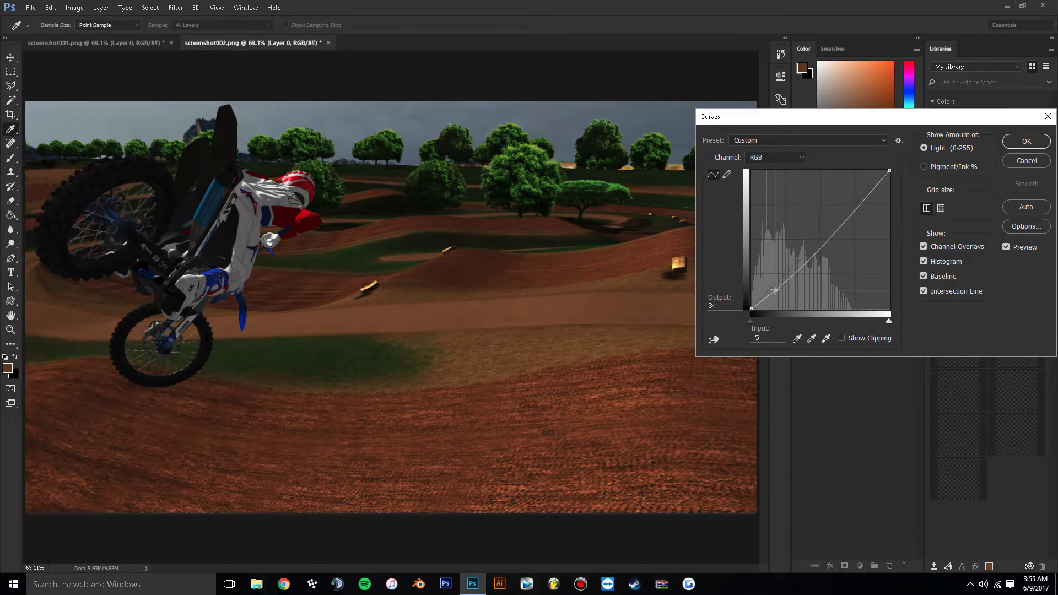
{"action": "left_click", "coordinate": [1025, 160]}
{"action": "key", "text": "z"}
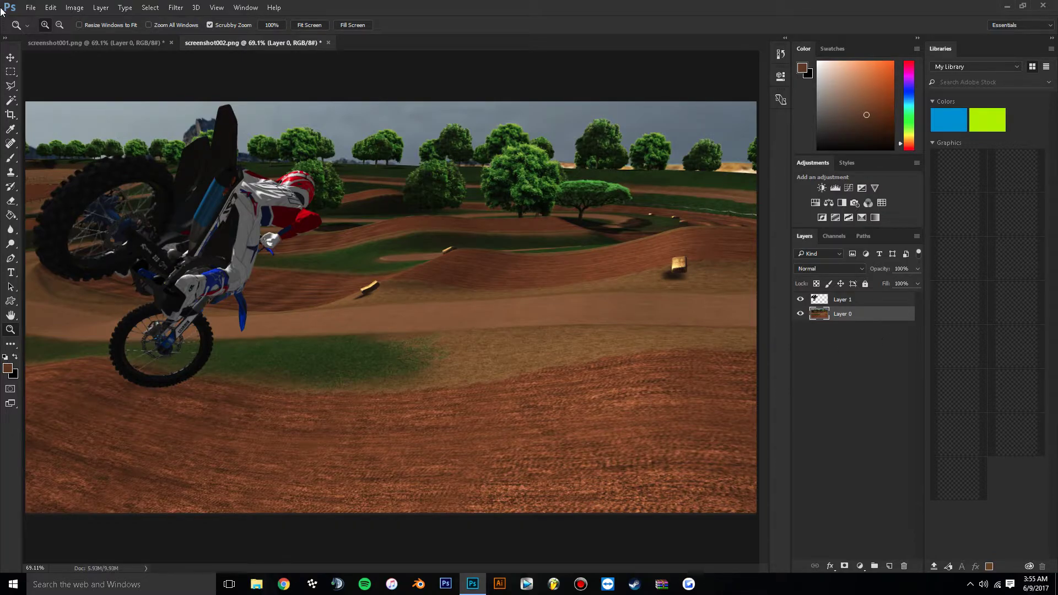
Step: Select the whole sky above the tree line on Layer 0 with the Magic Wand, adding the separate area near the right edge
{"action": "left_click", "coordinate": [10, 100]}
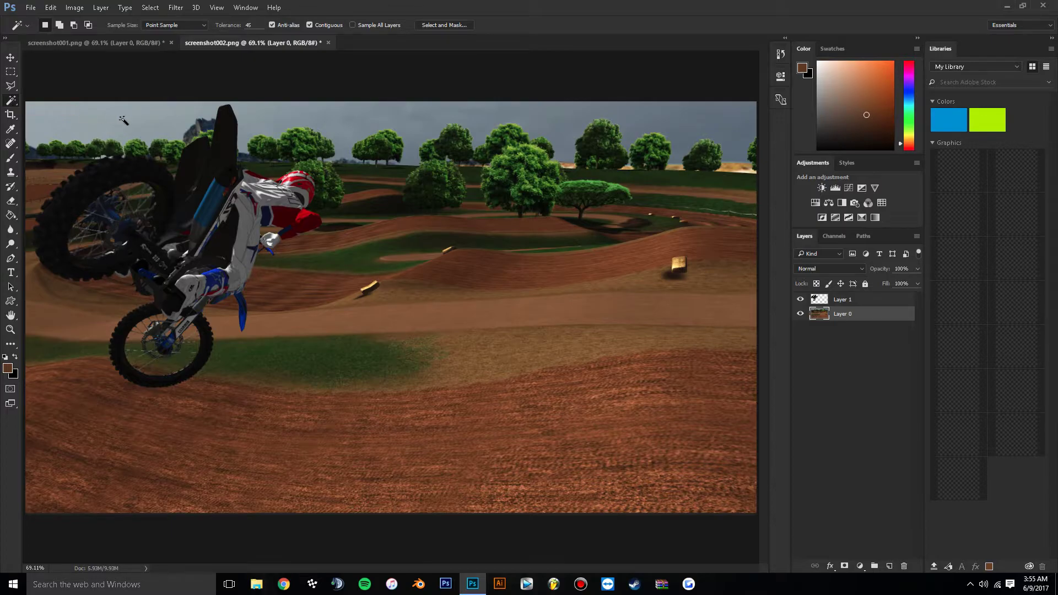
{"action": "key", "text": "shift"}
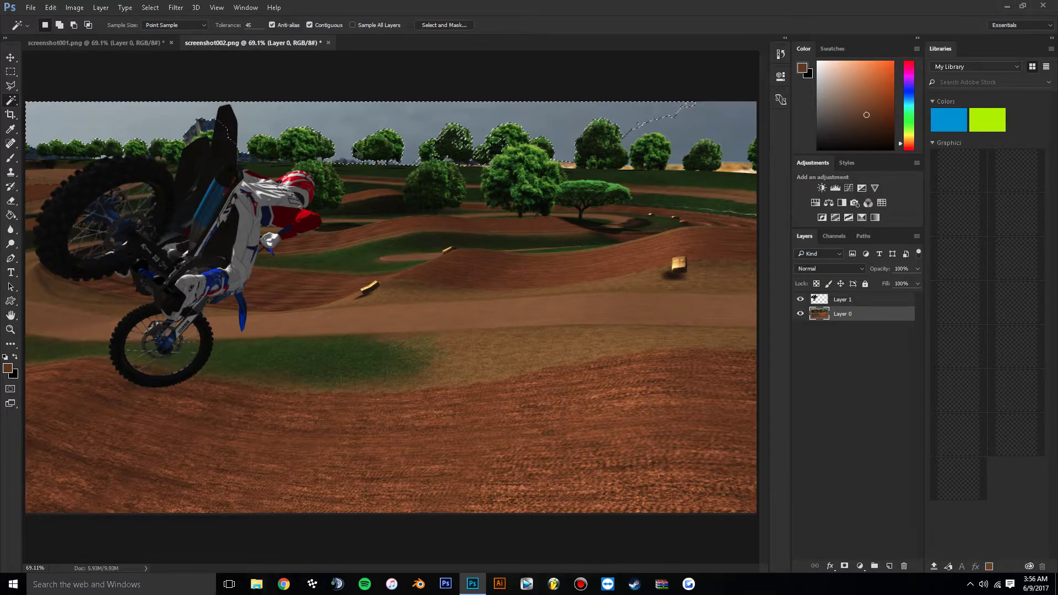
{"action": "key", "text": "alt"}
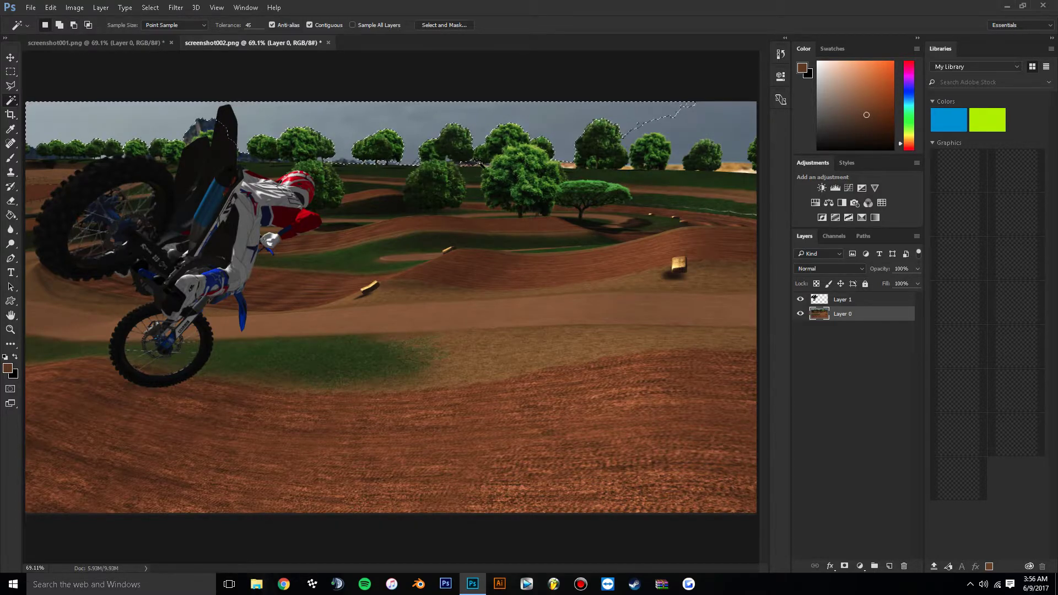
{"action": "key", "text": "shift"}
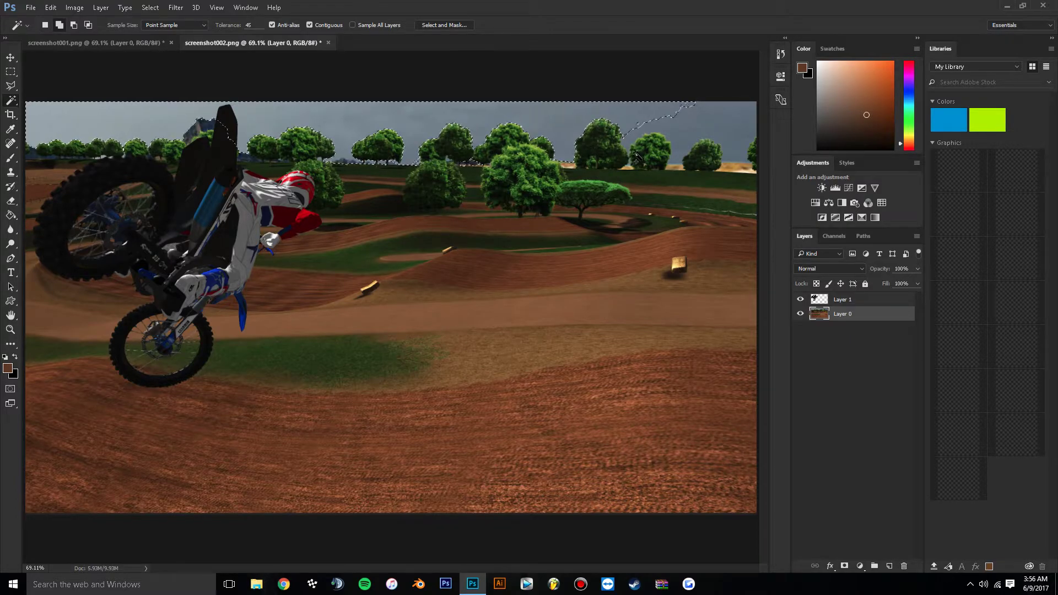
{"action": "left_click", "coordinate": [737, 170], "text": "shift"}
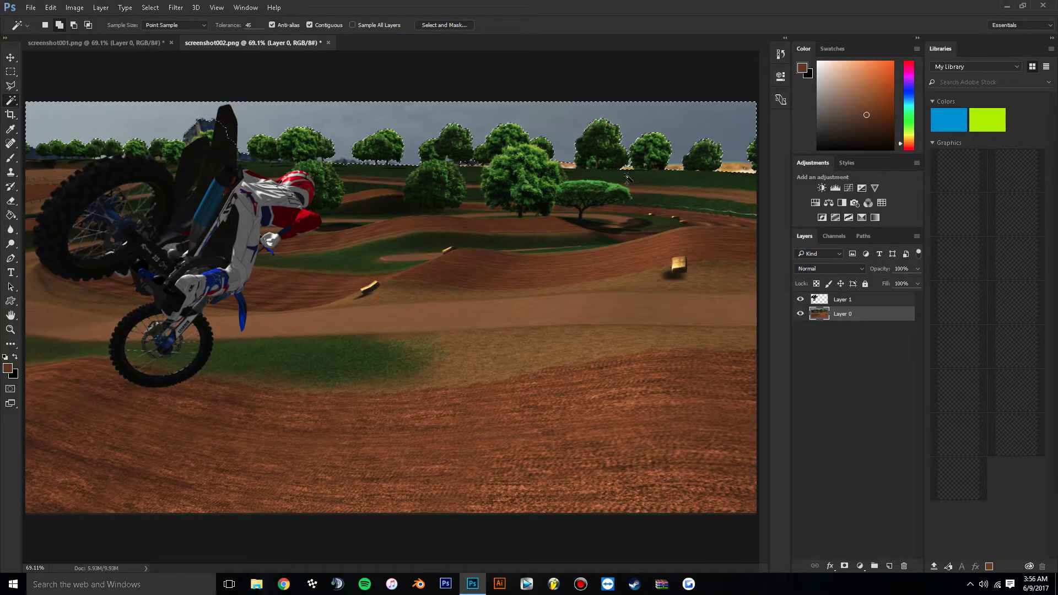
Step: Try adding leftover areas along the tree line, undo the excess selection, then delete the selected sky from Layer 0 and deselect
{"action": "left_click", "coordinate": [476, 174], "text": "shift"}
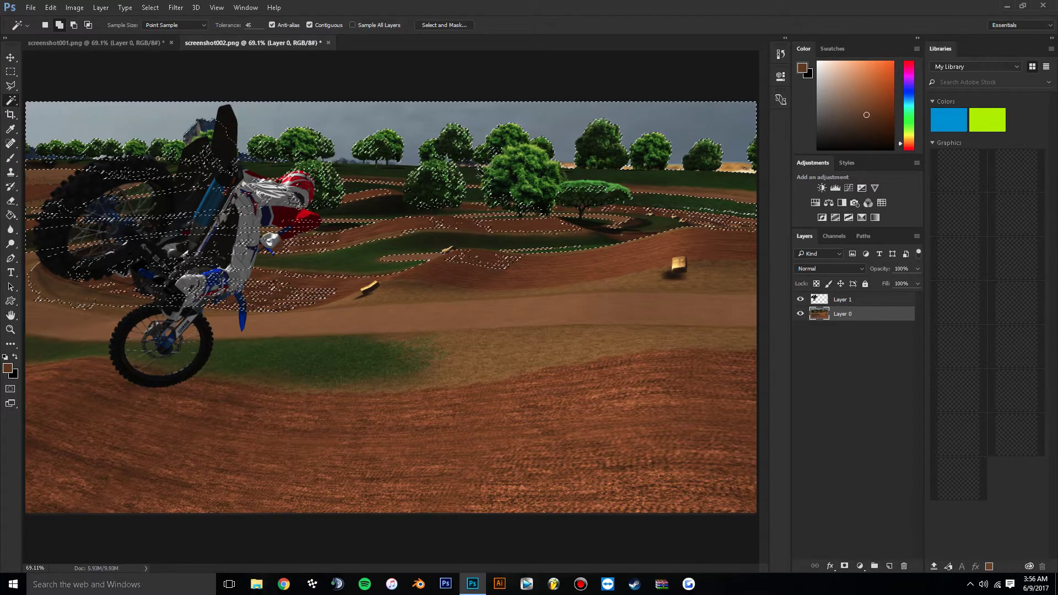
{"action": "left_click", "coordinate": [333, 159]}
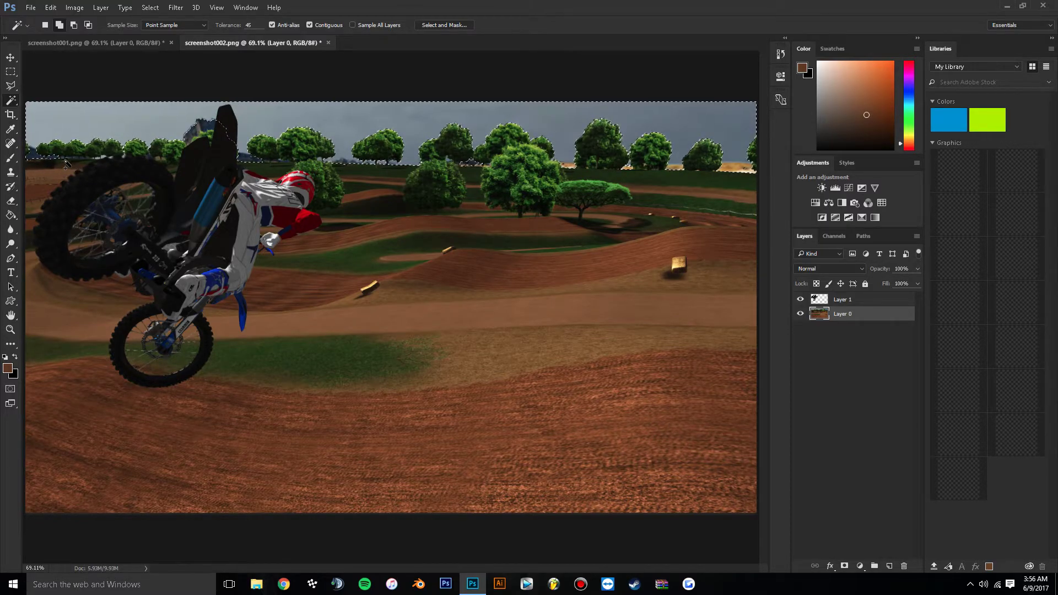
{"action": "left_click", "coordinate": [166, 161]}
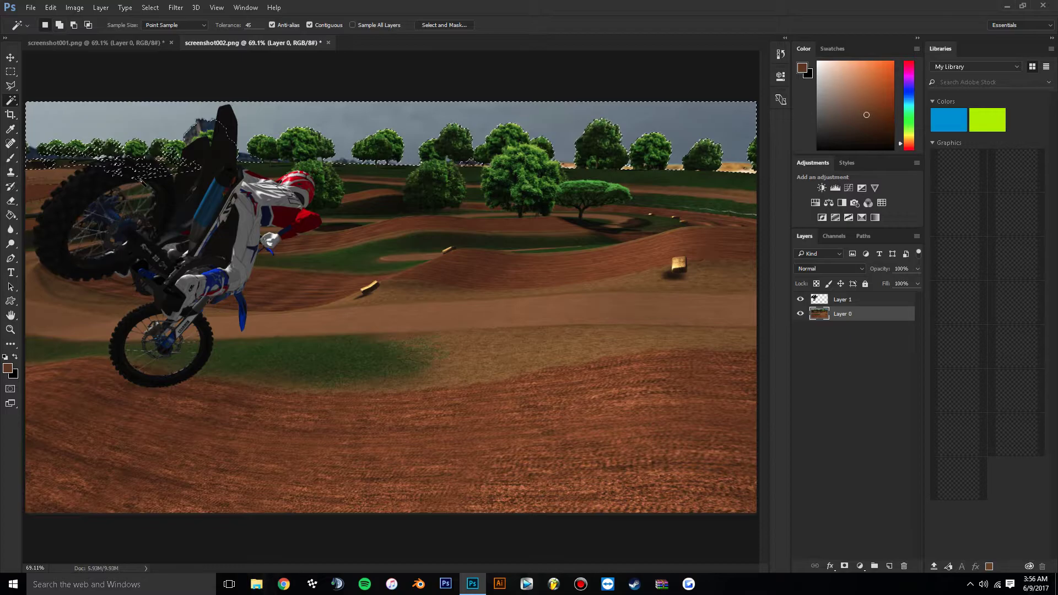
{"action": "key", "text": "ctrl+z"}
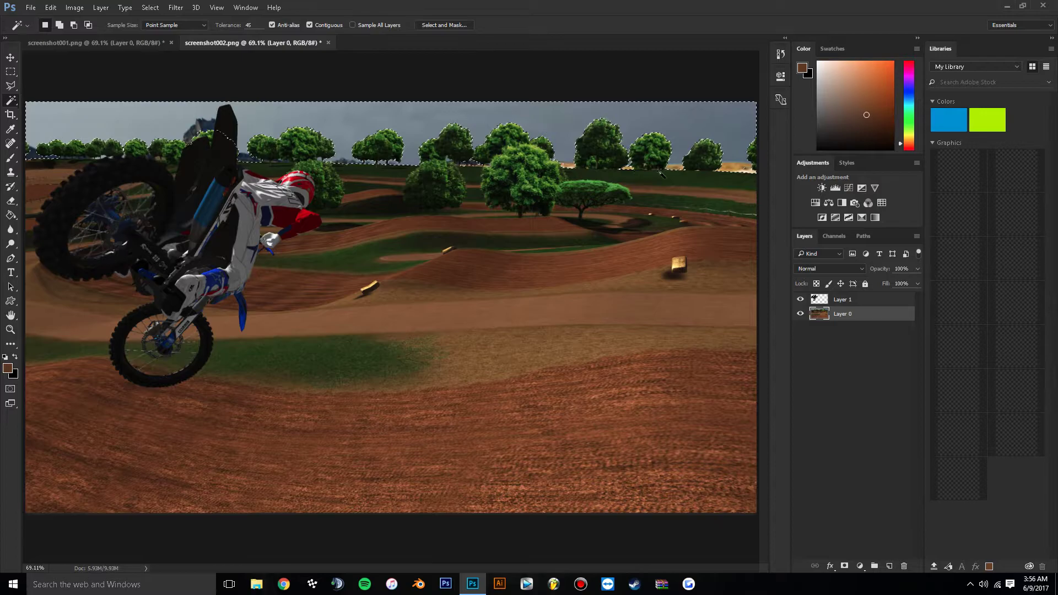
{"action": "key", "text": "Delete"}
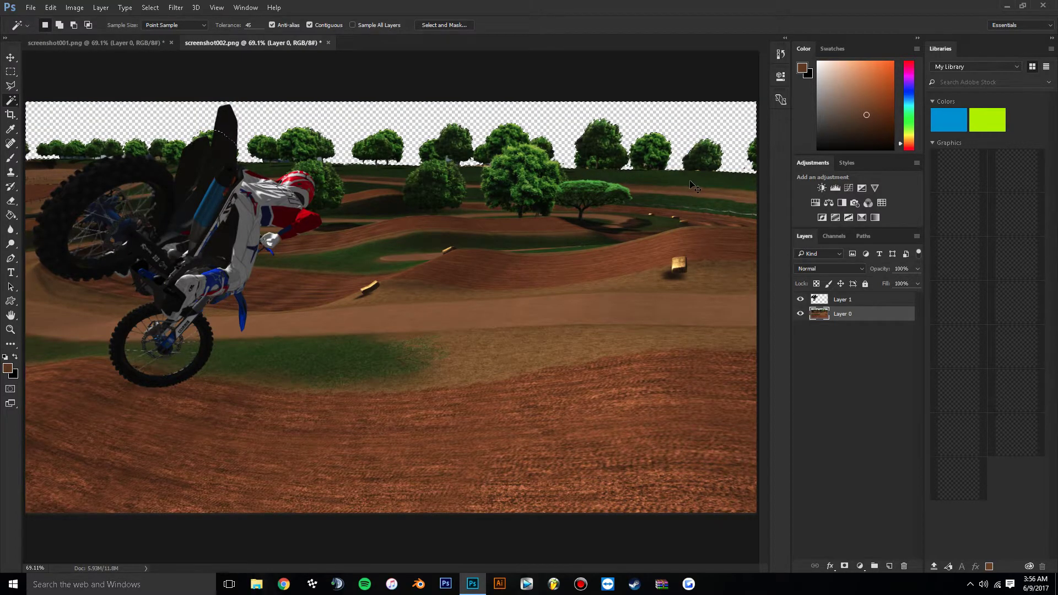
{"action": "left_click", "coordinate": [335, 174]}
{"action": "key", "text": "ctrl+d"}
{"action": "key", "text": "shift"}
{"action": "left_click", "coordinate": [278, 164], "text": "shift"}
{"action": "key", "text": "ctrl+d"}
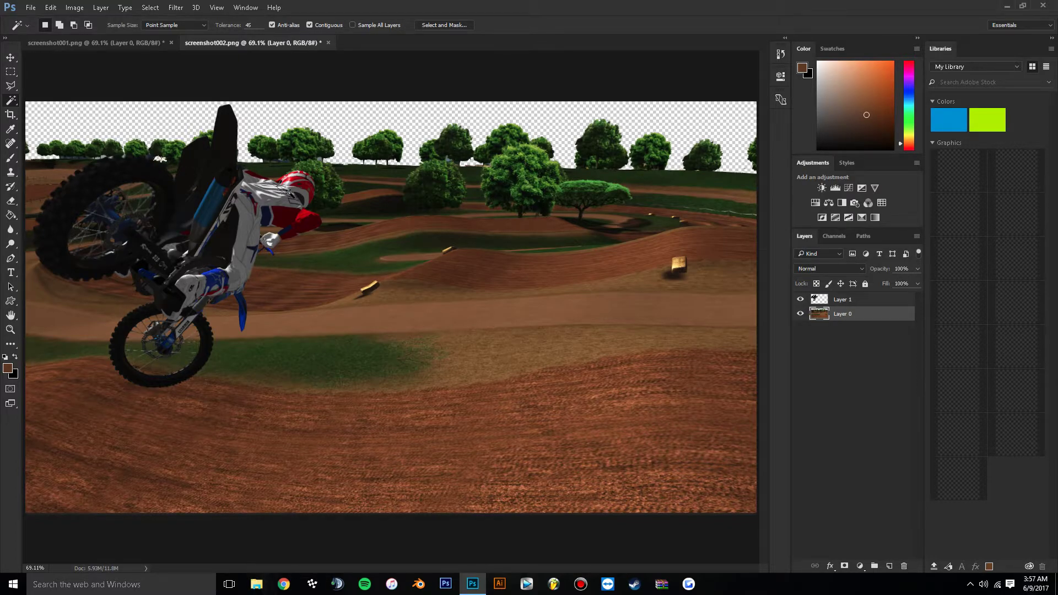
{"action": "left_click", "coordinate": [151, 158]}
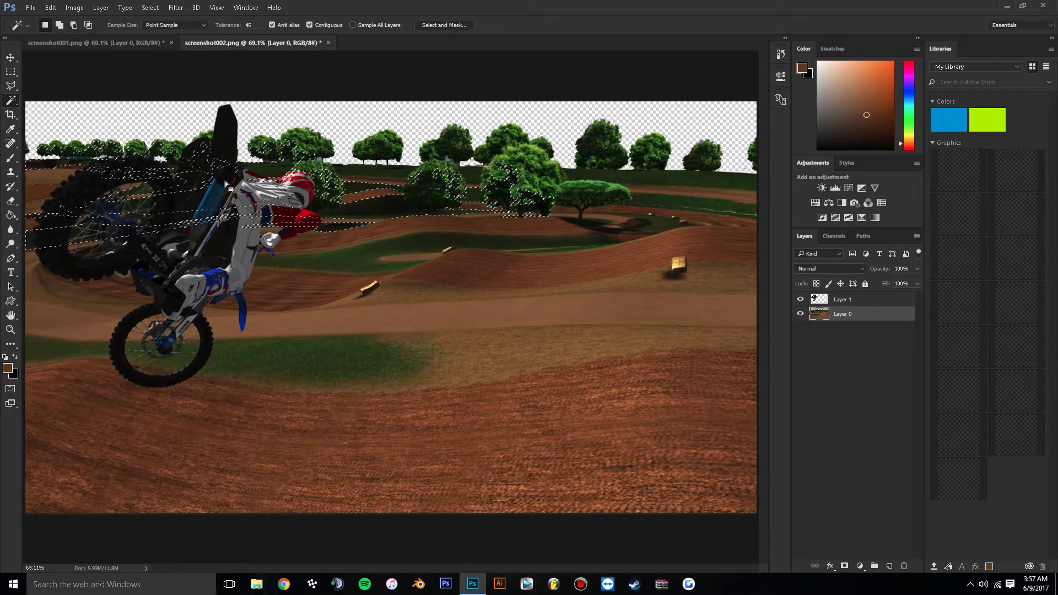
{"action": "key", "text": "ctrl+d"}
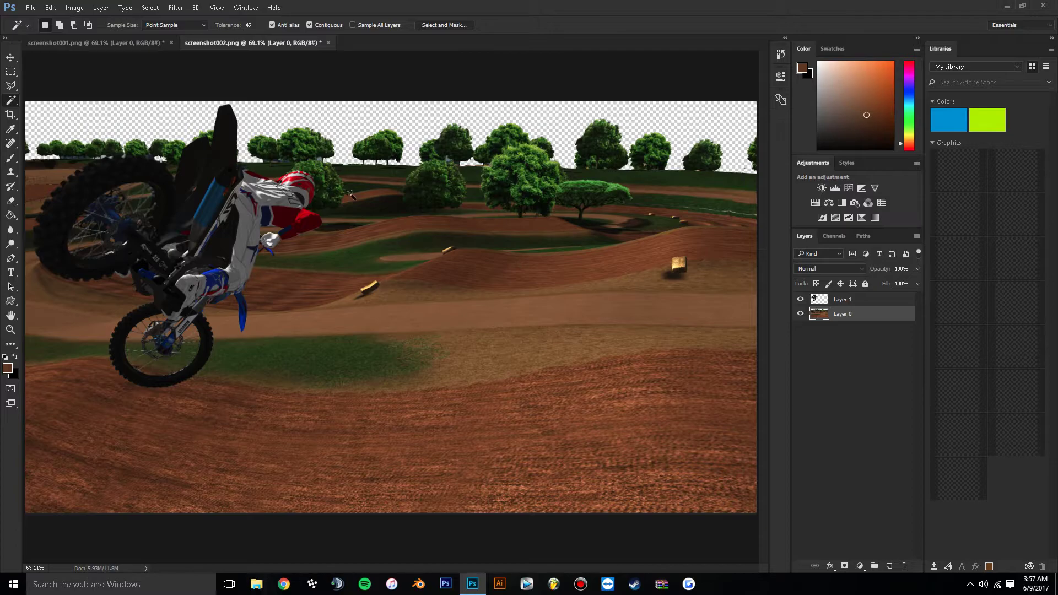
Step: Switch to Chrome, find 2017-Thunder-Valley-MX-In-Out_4-600x399.jpg among the downloads and preview it
{"action": "left_click", "coordinate": [284, 584]}
{"action": "left_click", "coordinate": [1048, 26]}
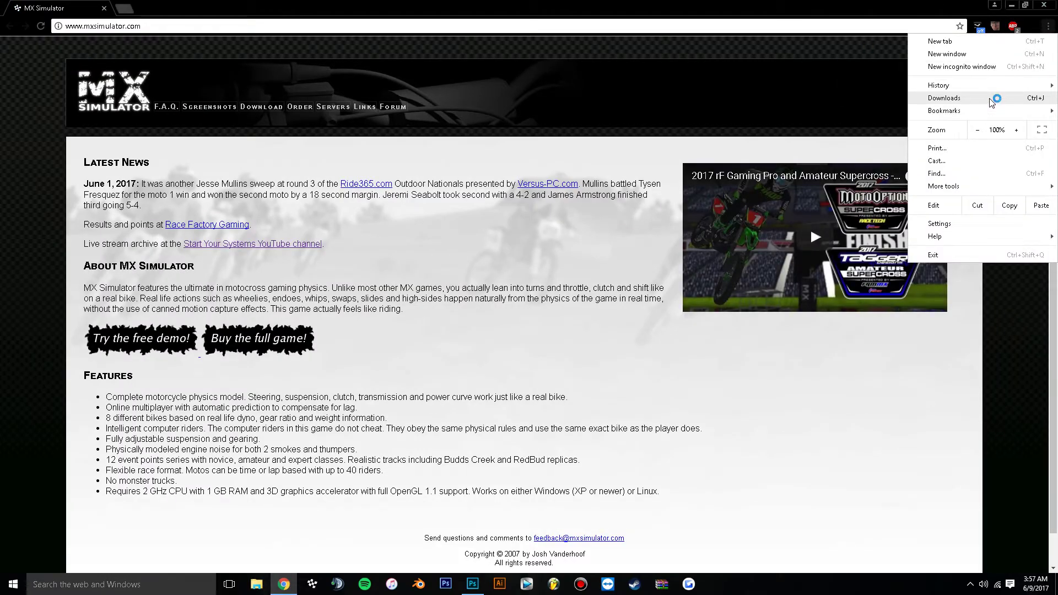
{"action": "left_click", "coordinate": [986, 98]}
{"action": "scroll", "coordinate": [498, 260], "scroll_direction": "down", "scroll_amount": 2}
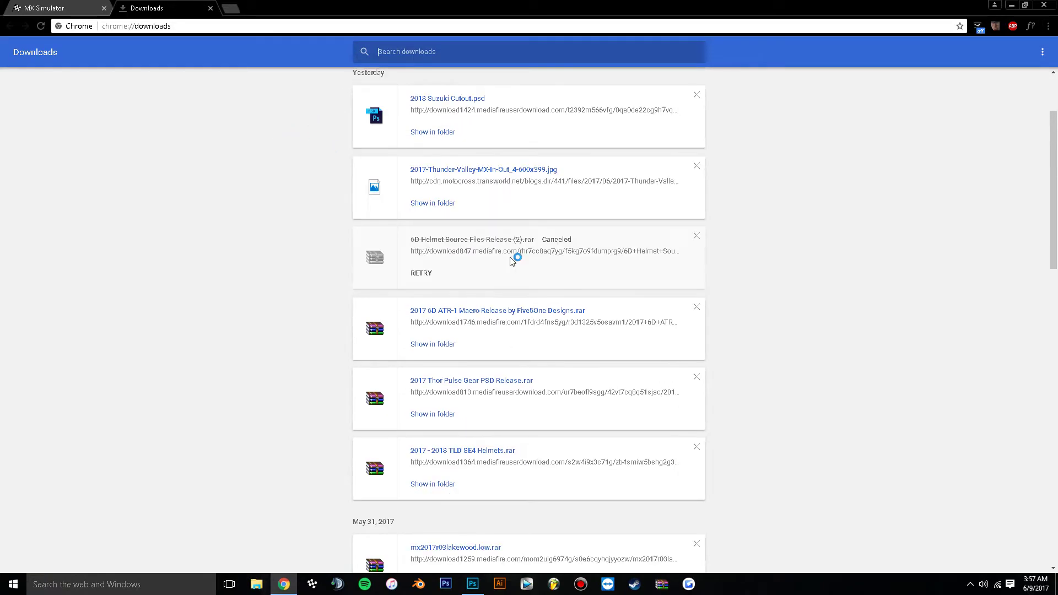
{"action": "left_click", "coordinate": [528, 170]}
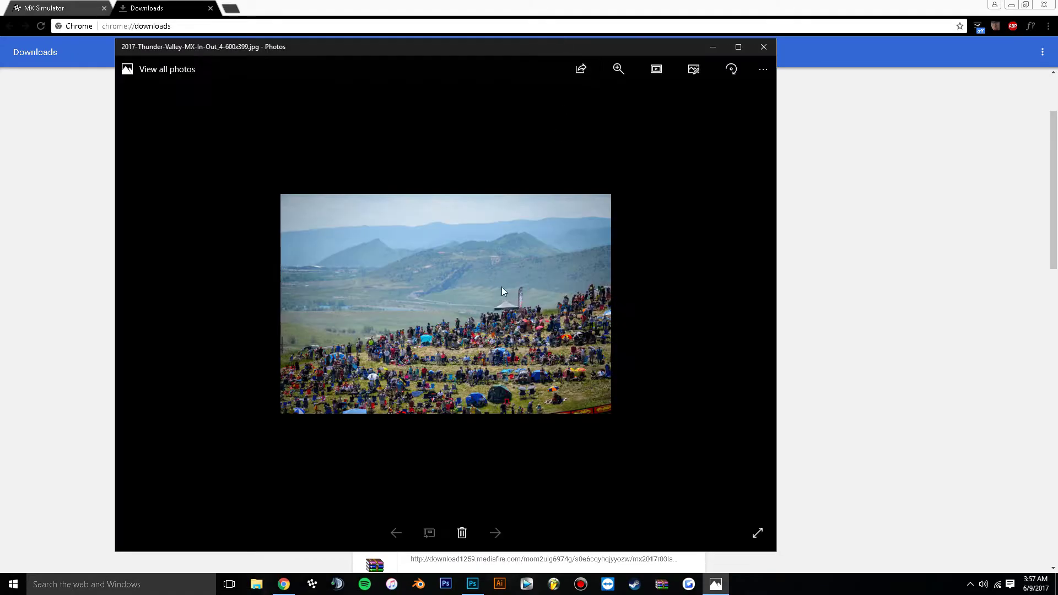
Step: Close the photo preview and open the downloaded Thunder Valley photo in Photoshop as its own document
{"action": "left_click", "coordinate": [763, 47]}
{"action": "left_click_drag", "start_coordinate": [472, 171], "coordinate": [477, 218]}
{"action": "left_click_drag", "start_coordinate": [430, 92], "coordinate": [380, 47]}
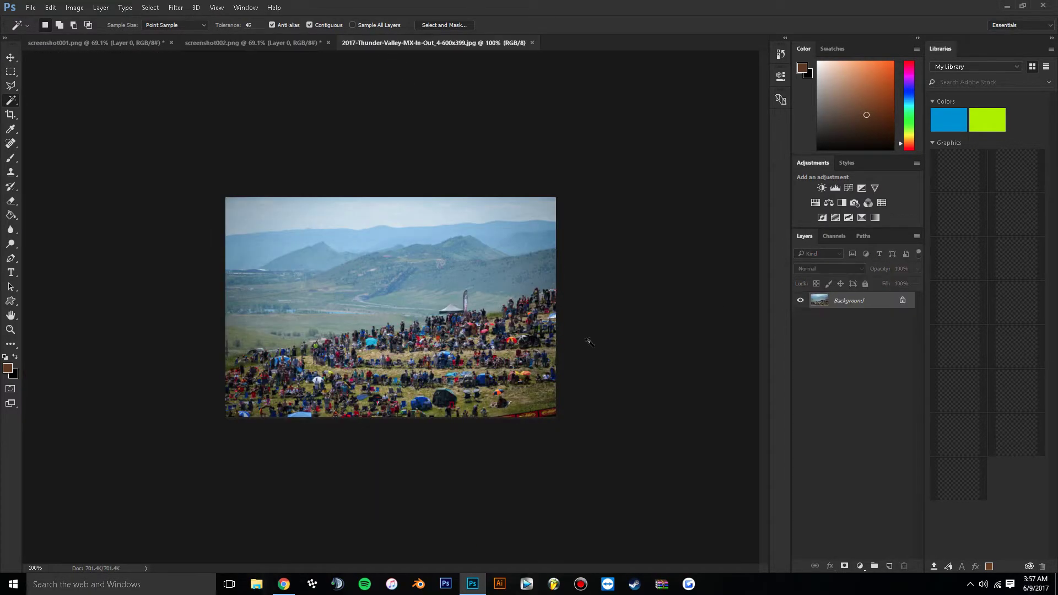
Step: Unlock the Thunder Valley photo's background layer, duplicate it into screenshot002.png, and switch to that document
{"action": "left_click", "coordinate": [901, 300]}
{"action": "right_click", "coordinate": [896, 303]}
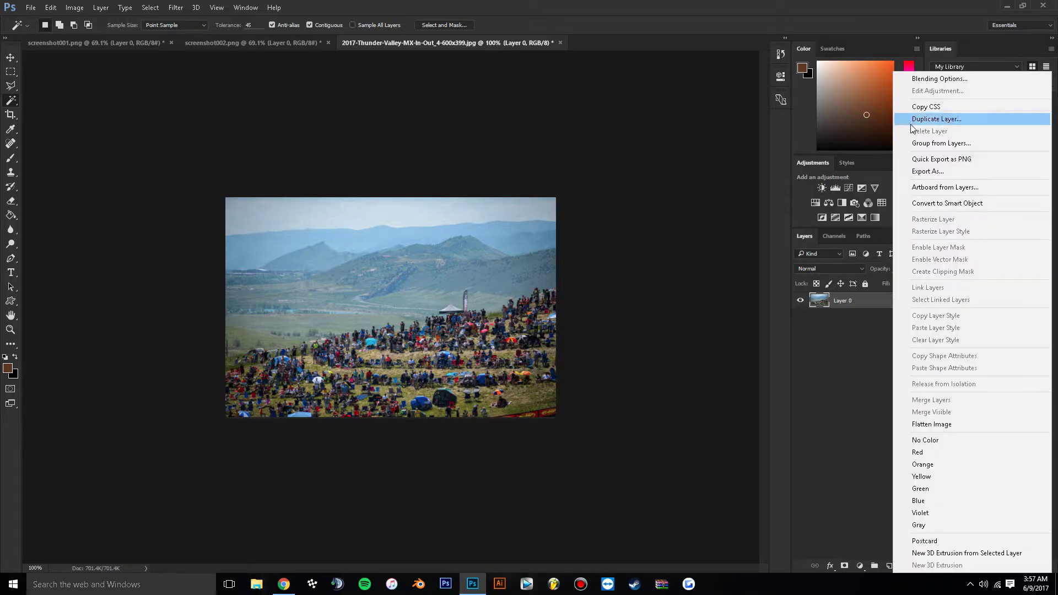
{"action": "left_click", "coordinate": [912, 122]}
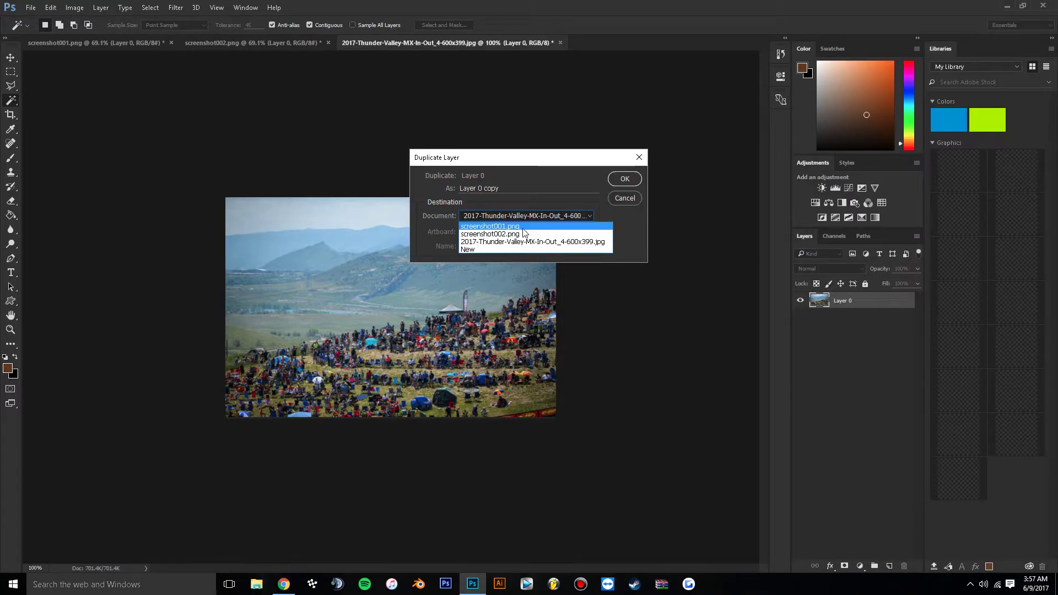
{"action": "left_click", "coordinate": [528, 233]}
{"action": "left_click", "coordinate": [628, 179]}
{"action": "left_click", "coordinate": [260, 47]}
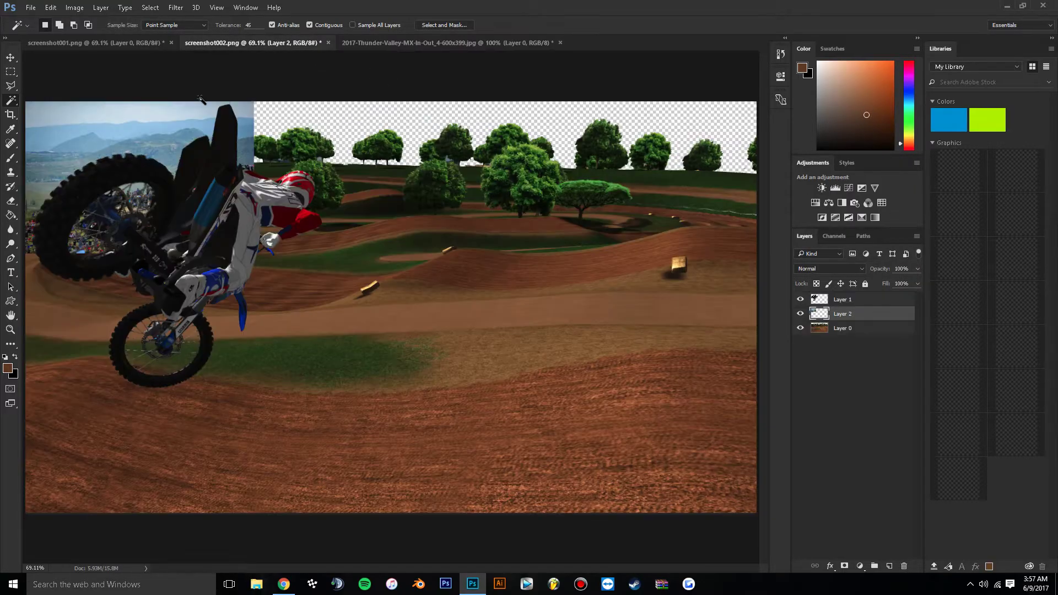
Step: Place the mountain photo layer beneath Layer 0, then enlarge and position it so its mountains and sky fill the area behind the trees
{"action": "left_click", "coordinate": [11, 57]}
{"action": "left_click_drag", "start_coordinate": [876, 322], "coordinate": [877, 336]}
{"action": "left_click_drag", "start_coordinate": [223, 196], "coordinate": [462, 234]}
{"action": "left_click_drag", "start_coordinate": [496, 292], "coordinate": [764, 469]}
{"action": "left_click_drag", "start_coordinate": [625, 397], "coordinate": [440, 360]}
{"action": "left_click_drag", "start_coordinate": [550, 410], "coordinate": [788, 480]}
{"action": "left_click_drag", "start_coordinate": [587, 446], "coordinate": [571, 388]}
{"action": "left_click_drag", "start_coordinate": [748, 508], "coordinate": [779, 547]}
{"action": "left_click_drag", "start_coordinate": [600, 429], "coordinate": [579, 376]}
{"action": "key", "text": "Return"}
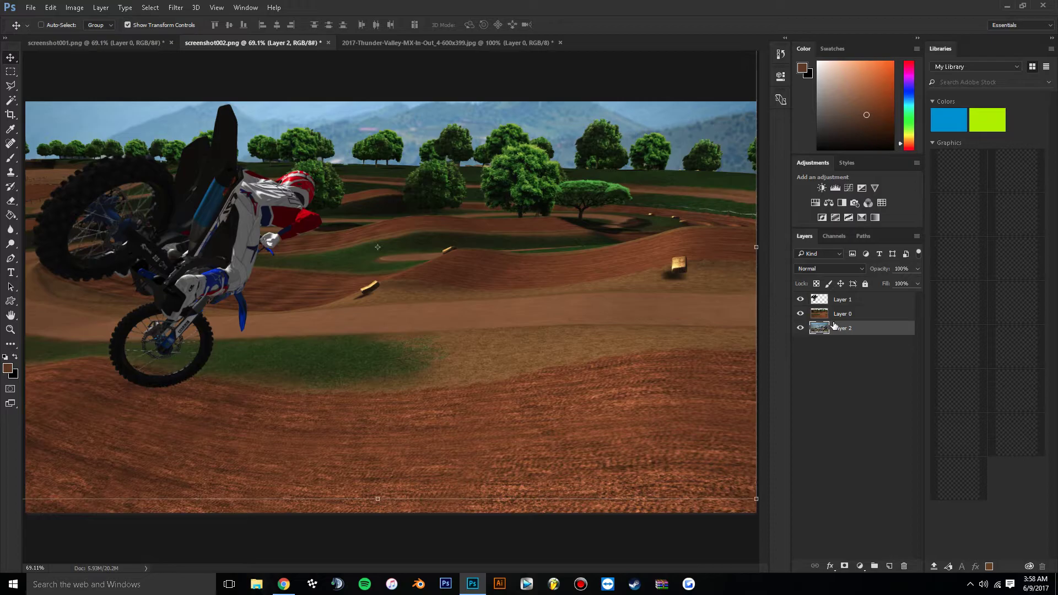
Step: Darken the mountain photo on Layer 2 slightly with a Curves adjustment, lowering the shadows and upper tones
{"action": "left_click", "coordinate": [74, 8]}
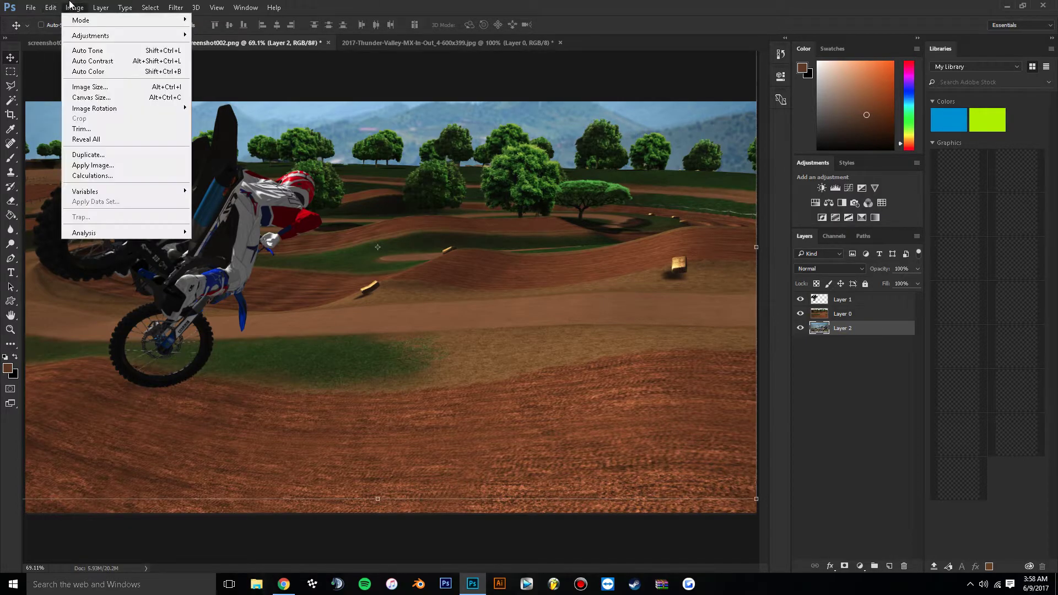
{"action": "mouse_move", "coordinate": [104, 37]}
{"action": "left_click", "coordinate": [220, 56]}
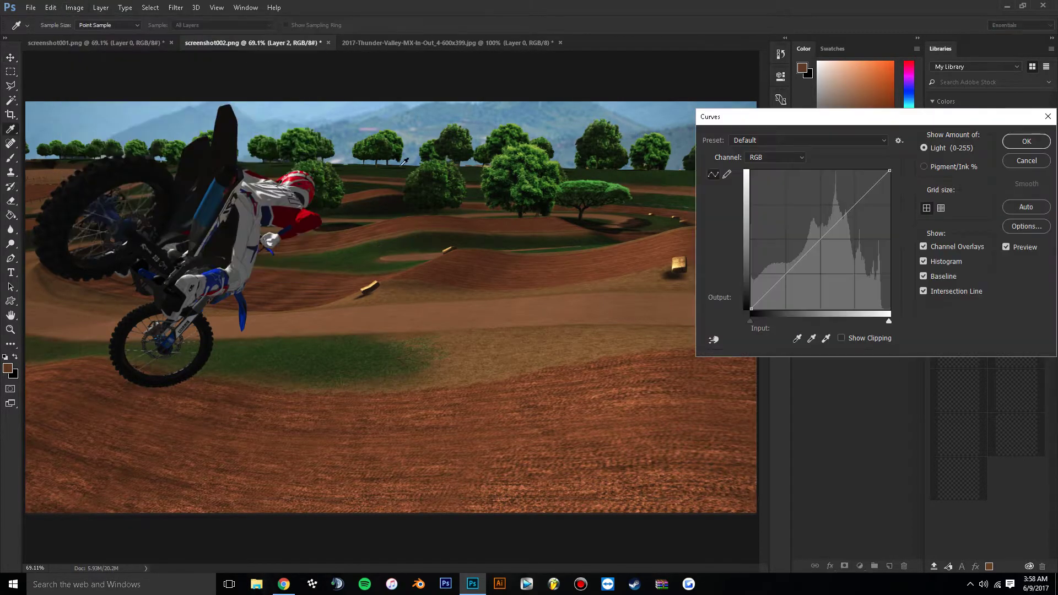
{"action": "left_click_drag", "start_coordinate": [814, 259], "coordinate": [779, 294]}
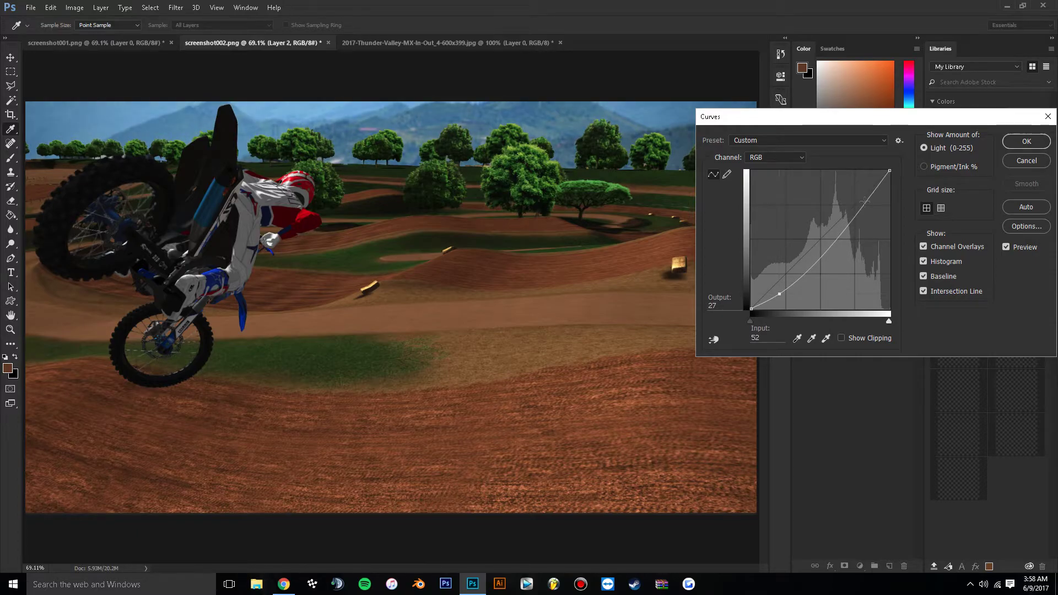
{"action": "left_click_drag", "start_coordinate": [857, 197], "coordinate": [863, 205]}
{"action": "left_click_drag", "start_coordinate": [779, 294], "coordinate": [783, 287]}
{"action": "left_click", "coordinate": [1032, 146]}
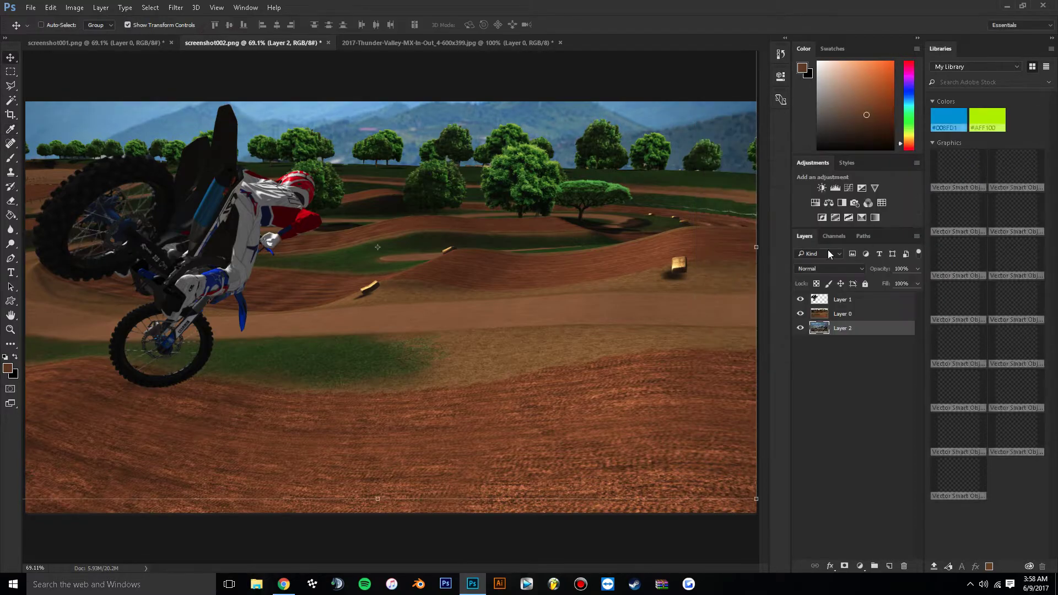
Step: Merge Layer 0 down into the mountain layer, duplicate the merged layer, and add a layer mask to the copy
{"action": "right_click", "coordinate": [874, 318]}
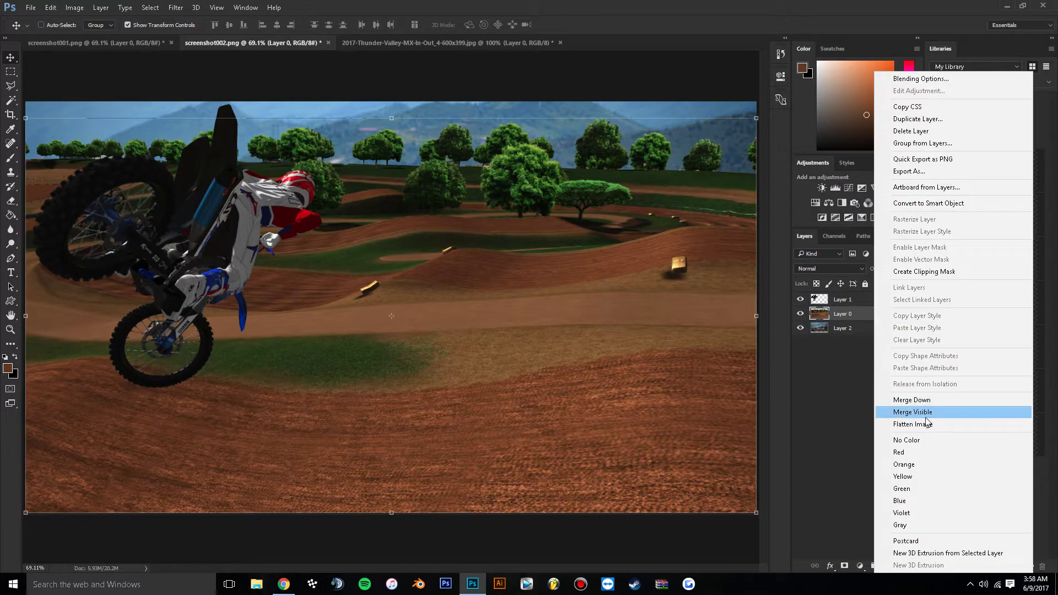
{"action": "left_click", "coordinate": [927, 400]}
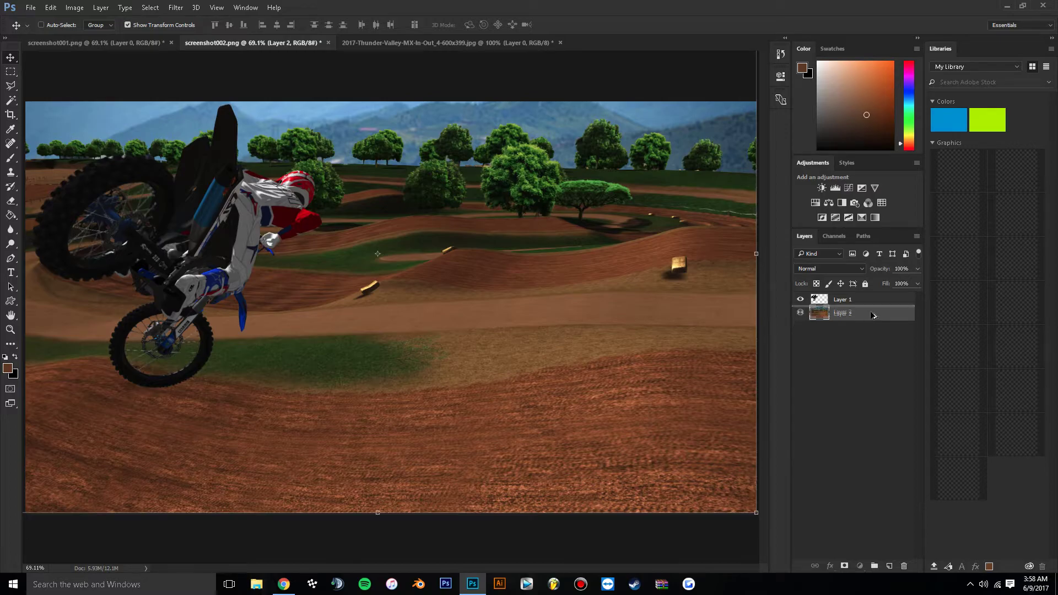
{"action": "key", "text": "ctrl+j"}
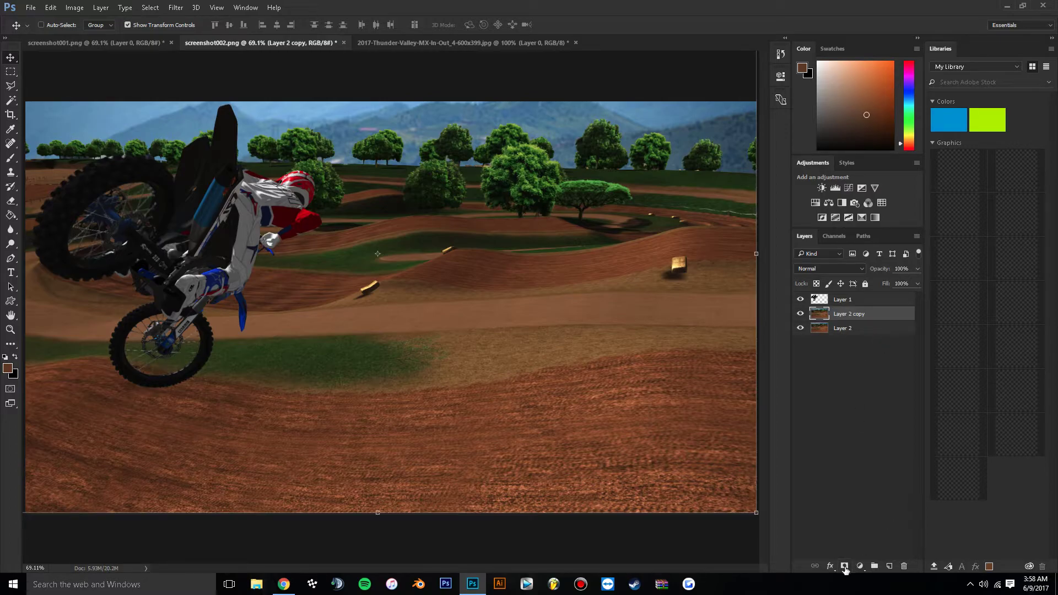
{"action": "left_click", "coordinate": [845, 566]}
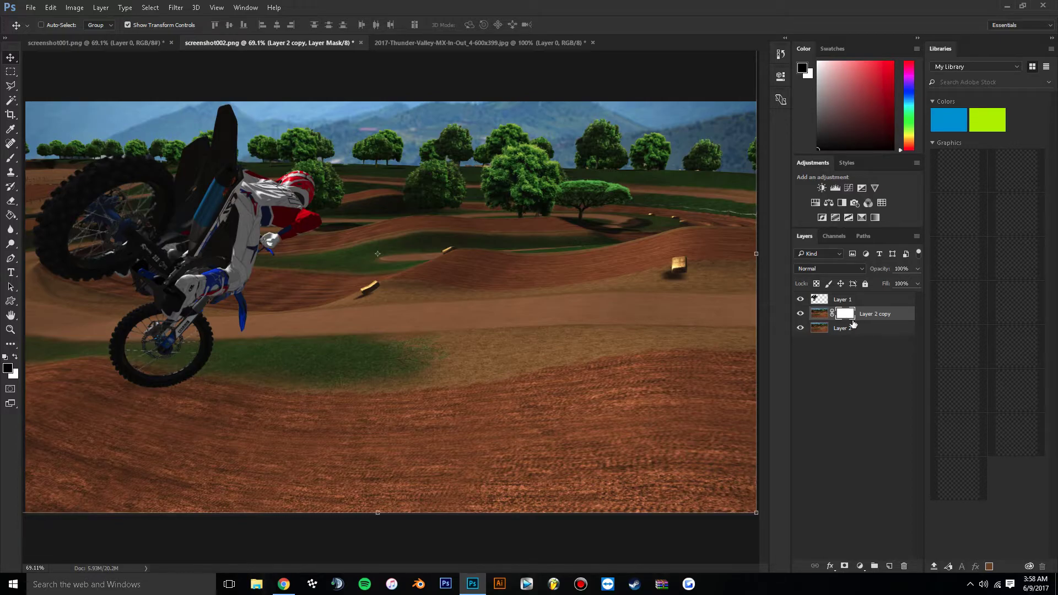
Step: Start a Lens Blur on the image of Layer 2 copy, with a blade curvature of 30
{"action": "left_click", "coordinate": [820, 314]}
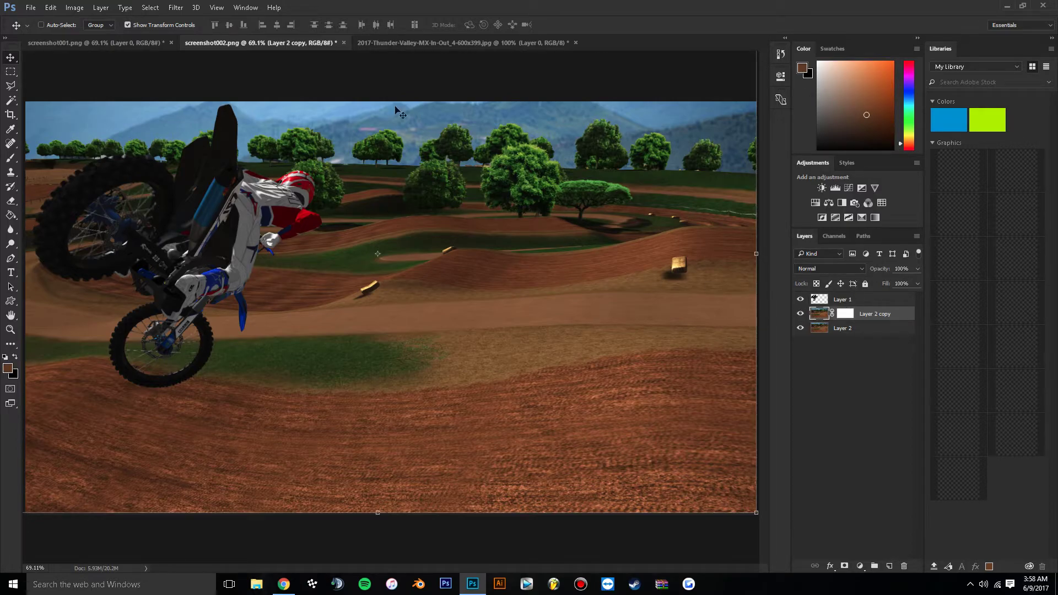
{"action": "left_click", "coordinate": [176, 7]}
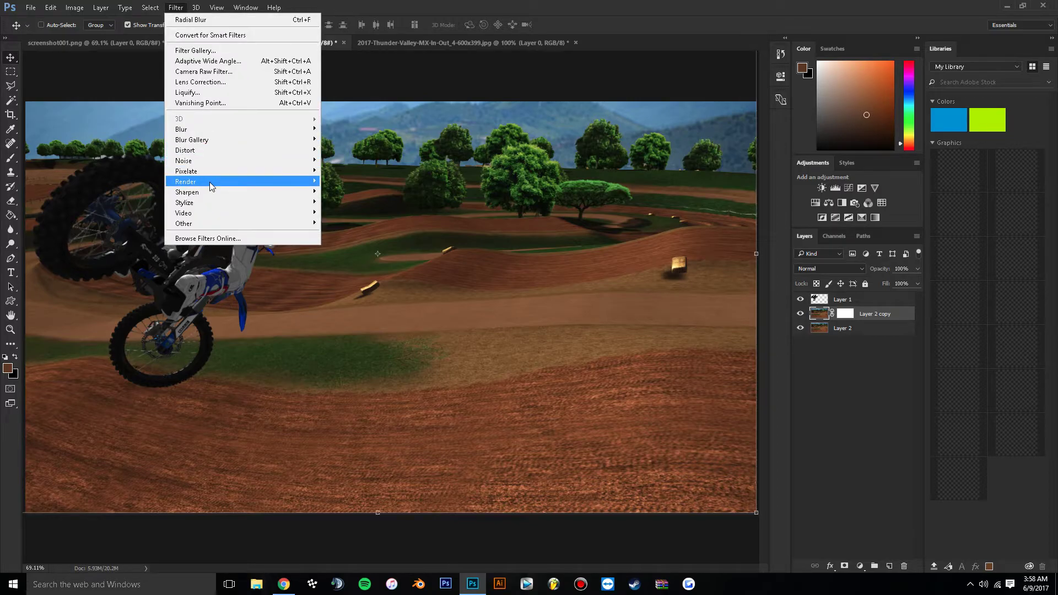
{"action": "mouse_move", "coordinate": [207, 182]}
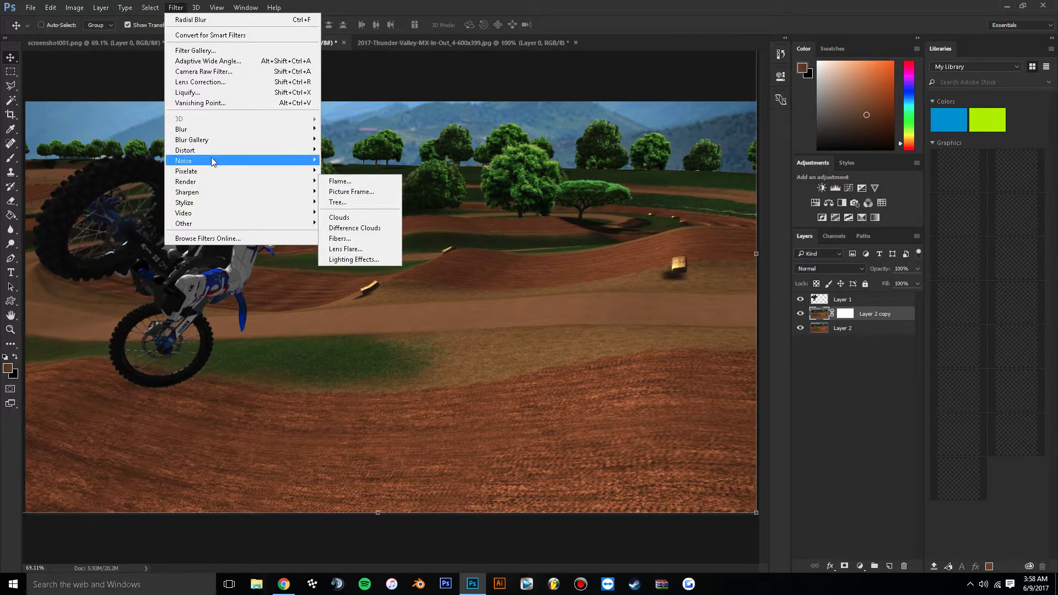
{"action": "mouse_move", "coordinate": [205, 132]}
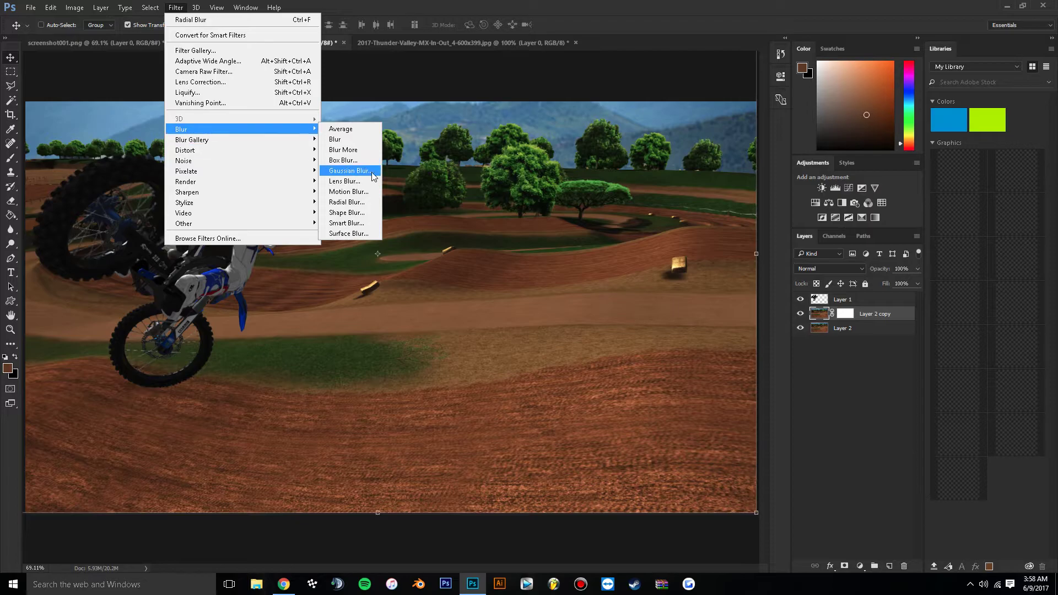
{"action": "left_click", "coordinate": [366, 182]}
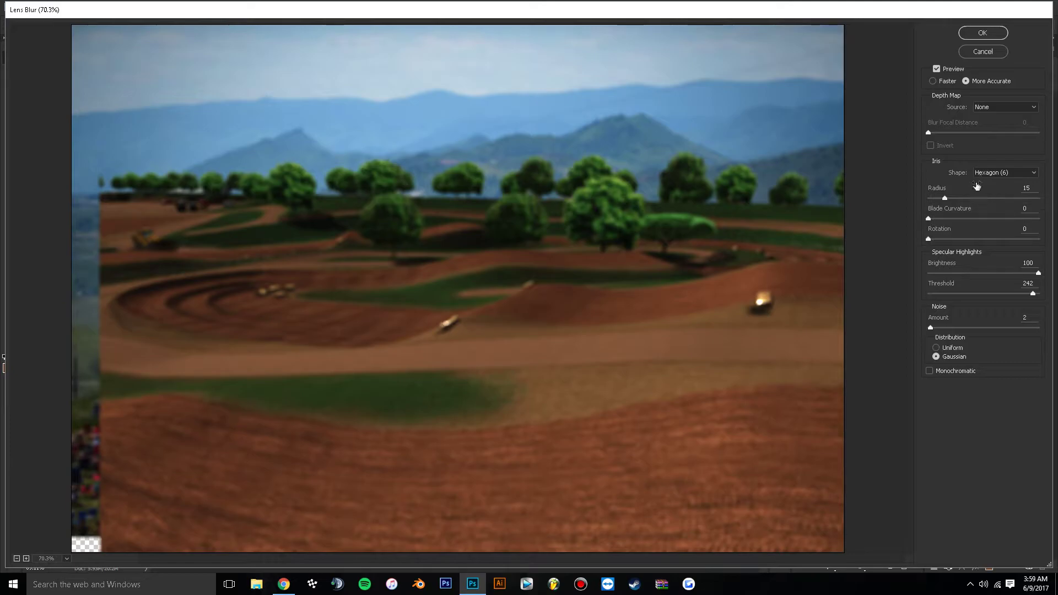
{"action": "left_click", "coordinate": [929, 219]}
{"action": "left_click_drag", "start_coordinate": [970, 221], "coordinate": [962, 219]}
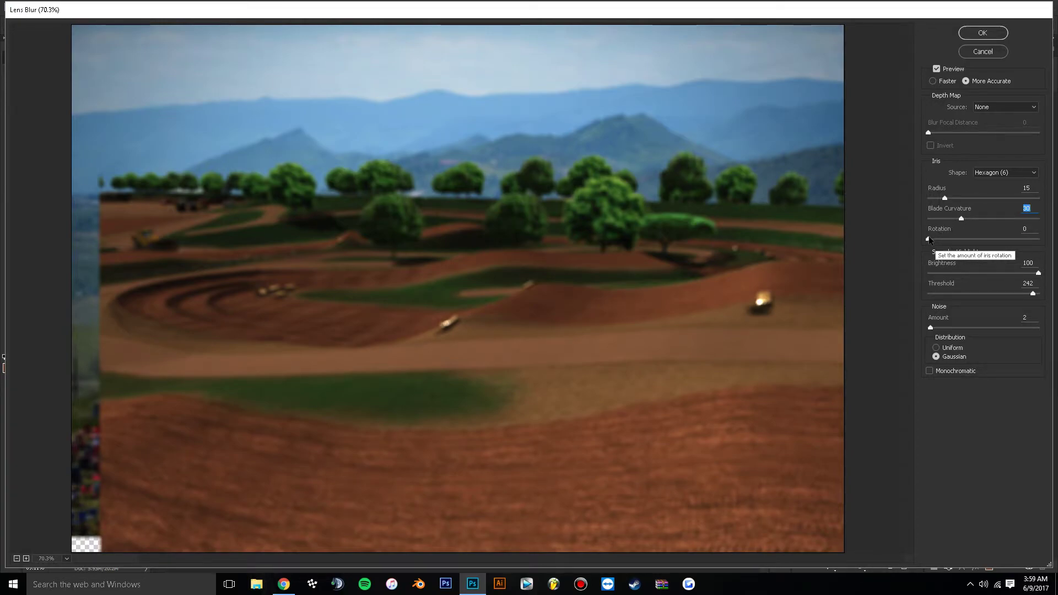
Step: Try iris rotations of 247 and 4 and a blade curvature of 99 for the Lens Blur
{"action": "left_click_drag", "start_coordinate": [930, 237], "coordinate": [943, 241]}
{"action": "key", "text": "Up"}
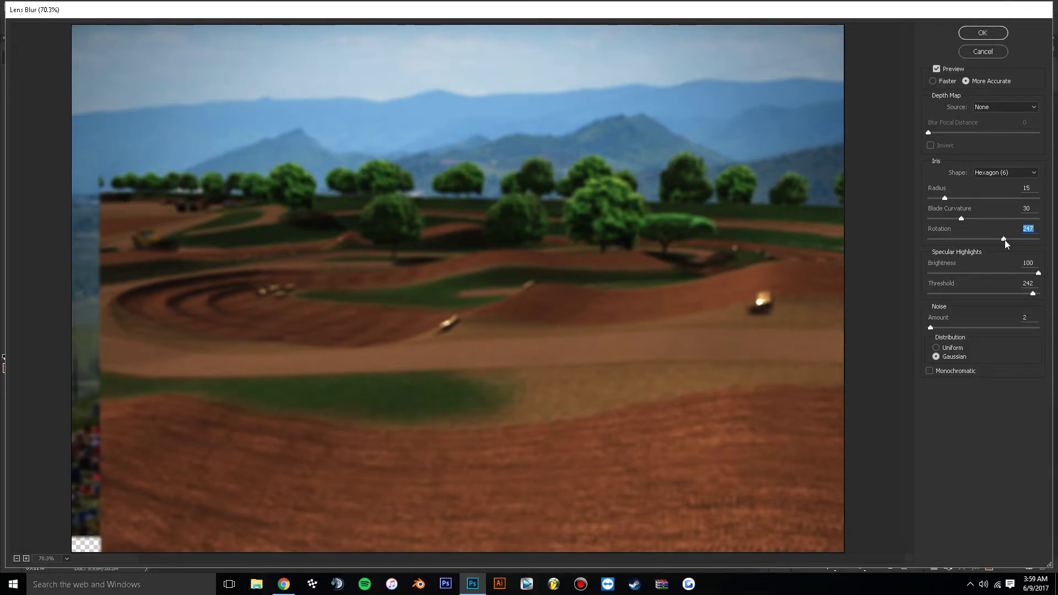
{"action": "left_click", "coordinate": [928, 239]}
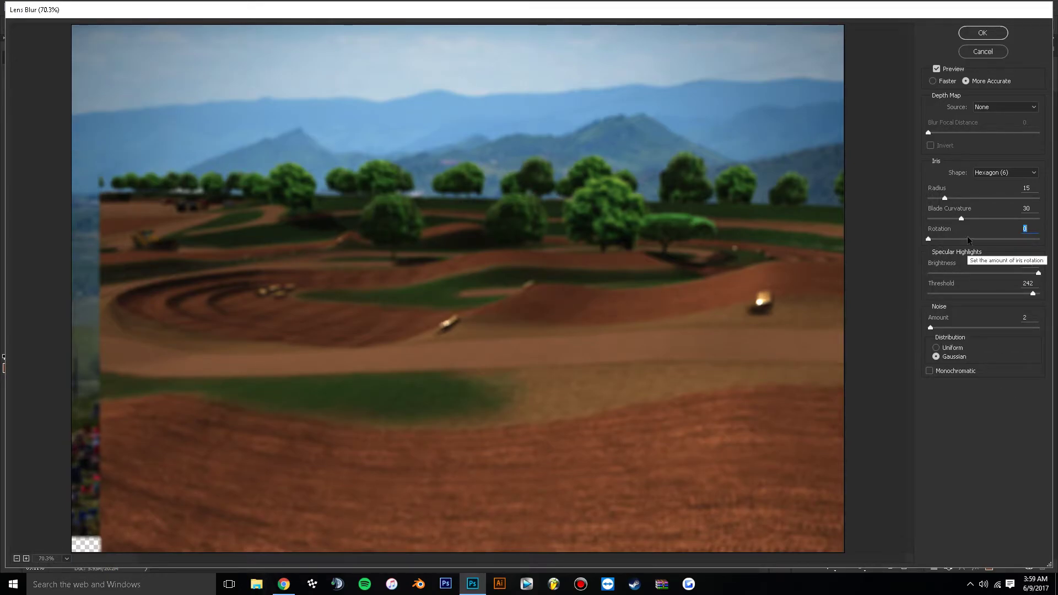
{"action": "left_click", "coordinate": [938, 239]}
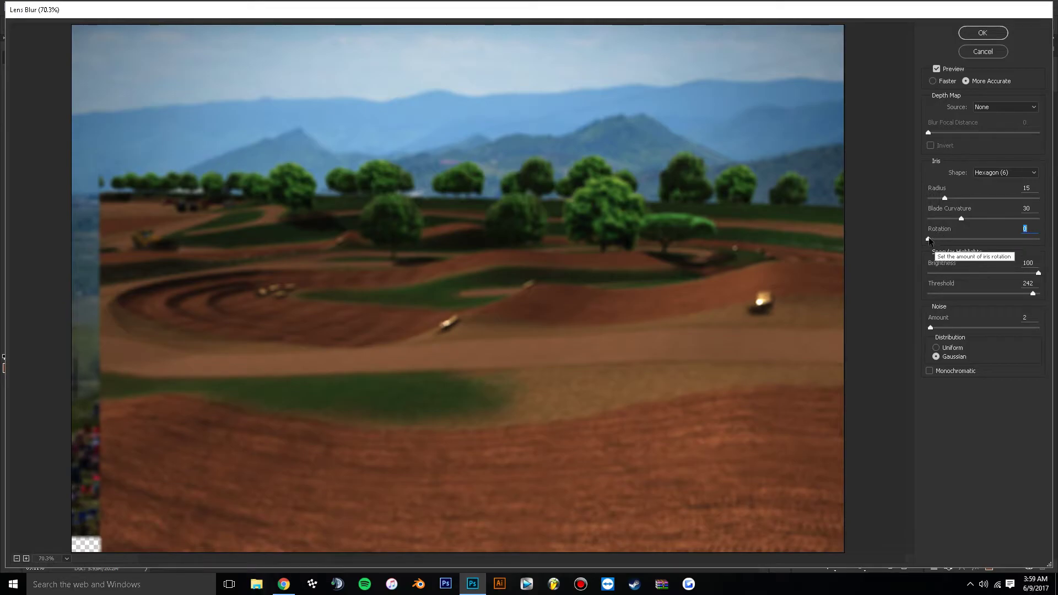
{"action": "left_click_drag", "start_coordinate": [939, 240], "coordinate": [1056, 225]}
{"action": "type", "text": "41"}
{"action": "key", "text": "Down"}
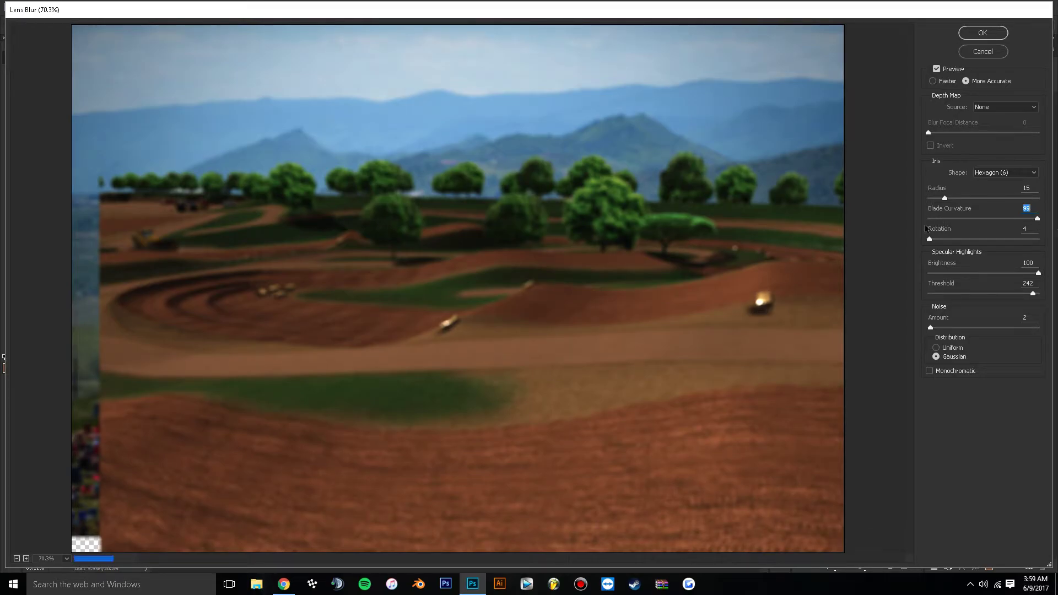
Step: Set the blade curvature to 40 and the iris rotation to 25, and apply the Lens Blur
{"action": "left_click_drag", "start_coordinate": [928, 219], "coordinate": [973, 229]}
{"action": "key", "text": "Down"}
{"action": "left_click", "coordinate": [937, 239]}
{"action": "left_click_drag", "start_coordinate": [937, 239], "coordinate": [937, 239]}
{"action": "key", "text": "Return"}
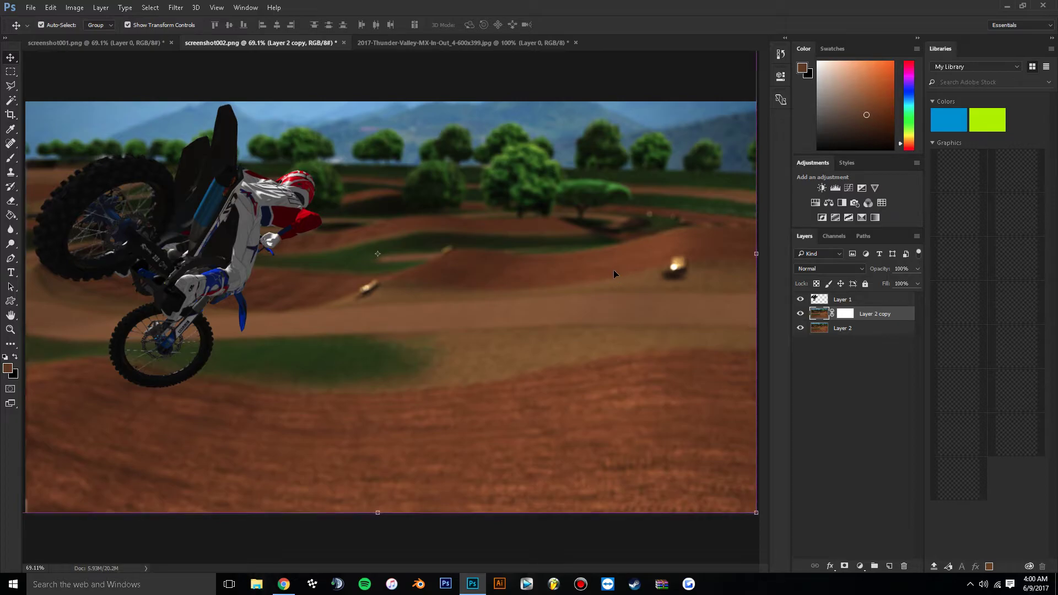
Step: Target the mask of Layer 2 copy and lasso the foreground terrain from the tan track strip down past the image's lower edge
{"action": "left_click", "coordinate": [10, 330]}
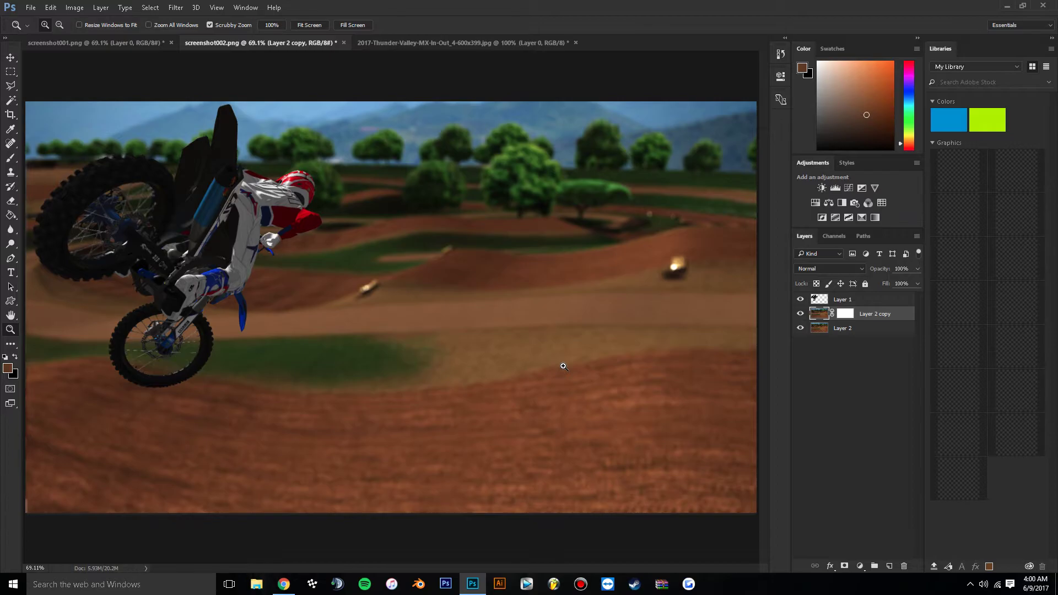
{"action": "left_click", "coordinate": [844, 314]}
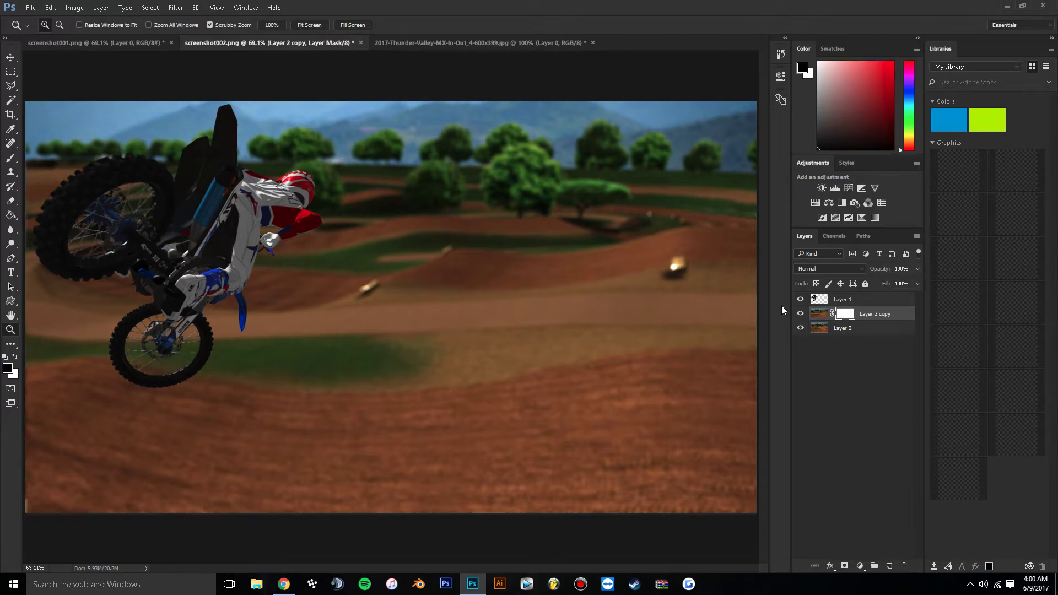
{"action": "left_click", "coordinate": [11, 158]}
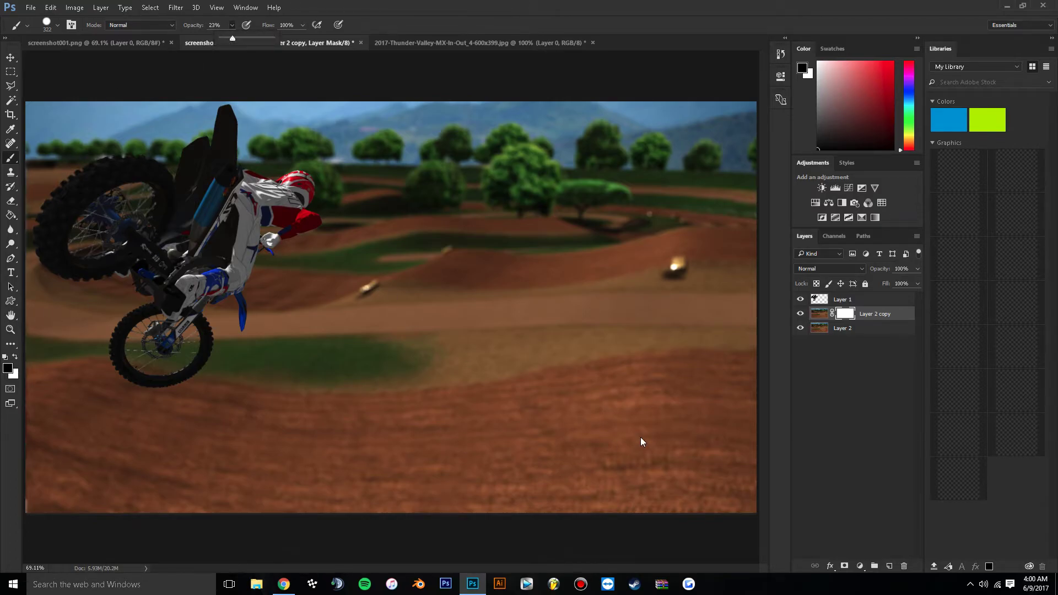
{"action": "left_click", "coordinate": [11, 85]}
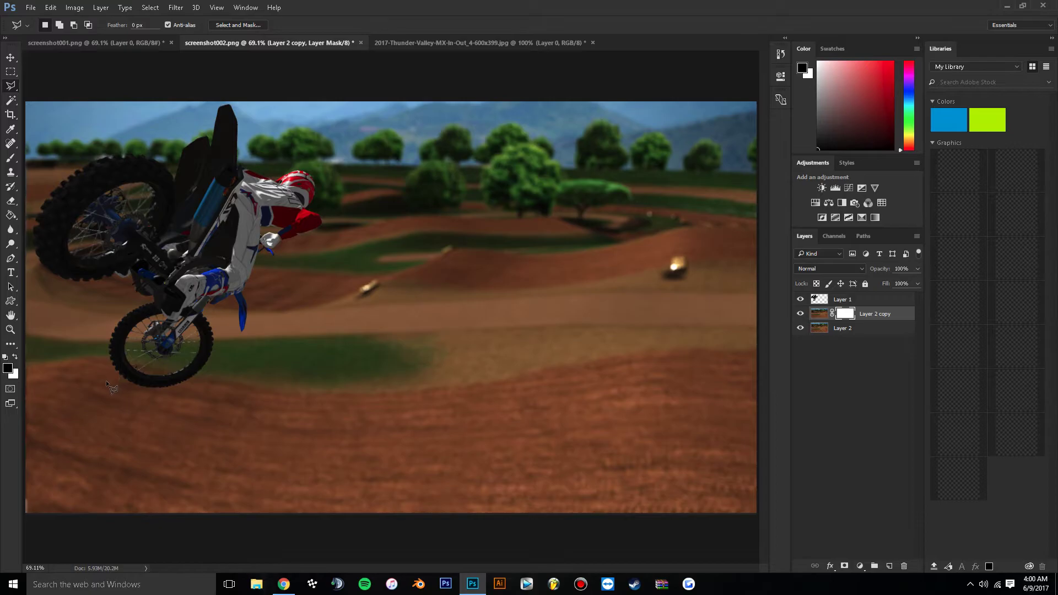
{"action": "left_click", "coordinate": [25, 306]}
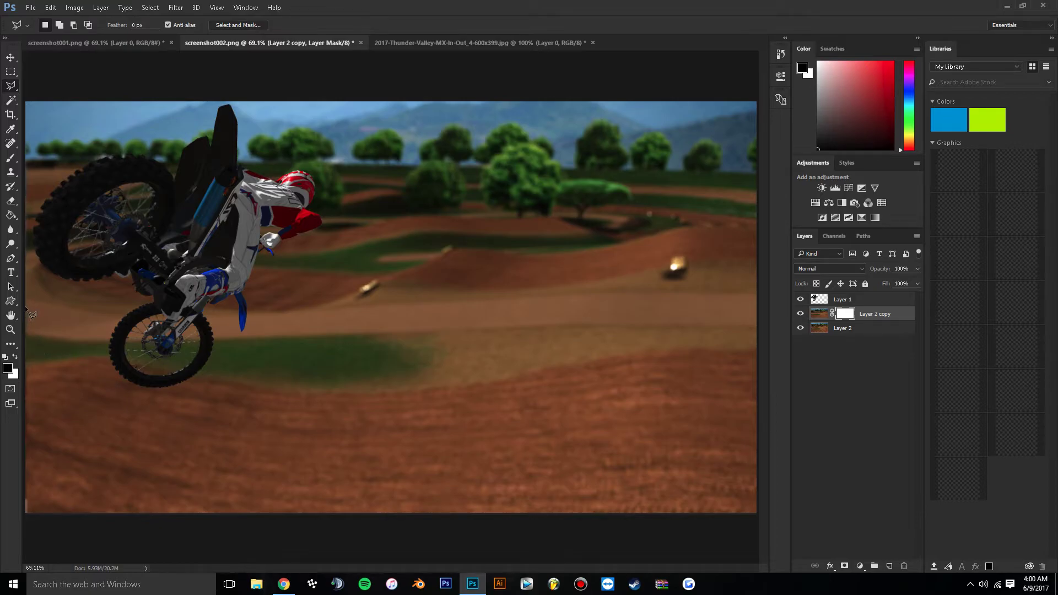
{"action": "left_click", "coordinate": [243, 329]}
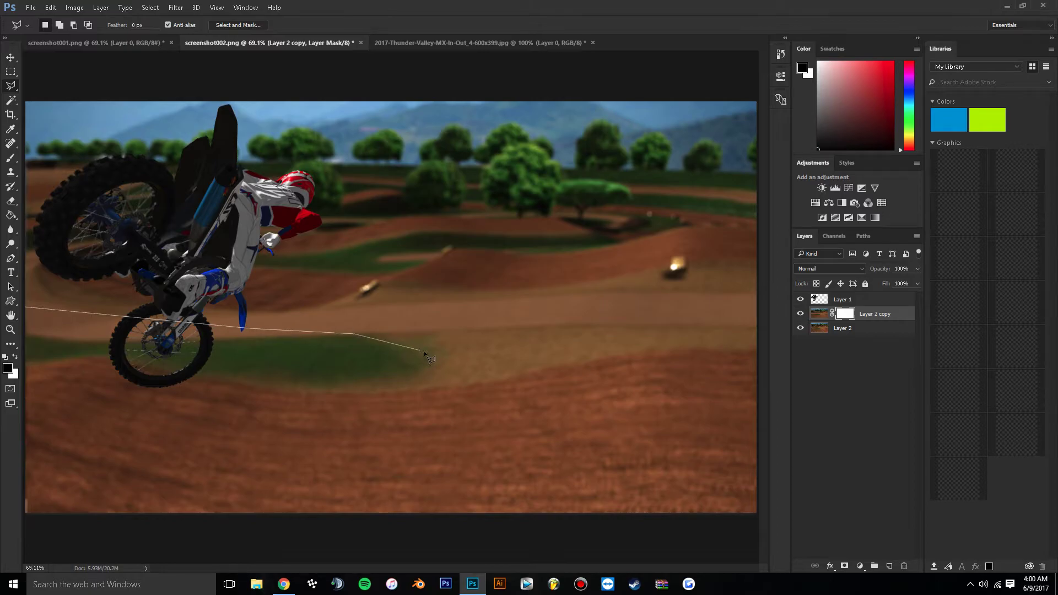
{"action": "left_click", "coordinate": [554, 337]}
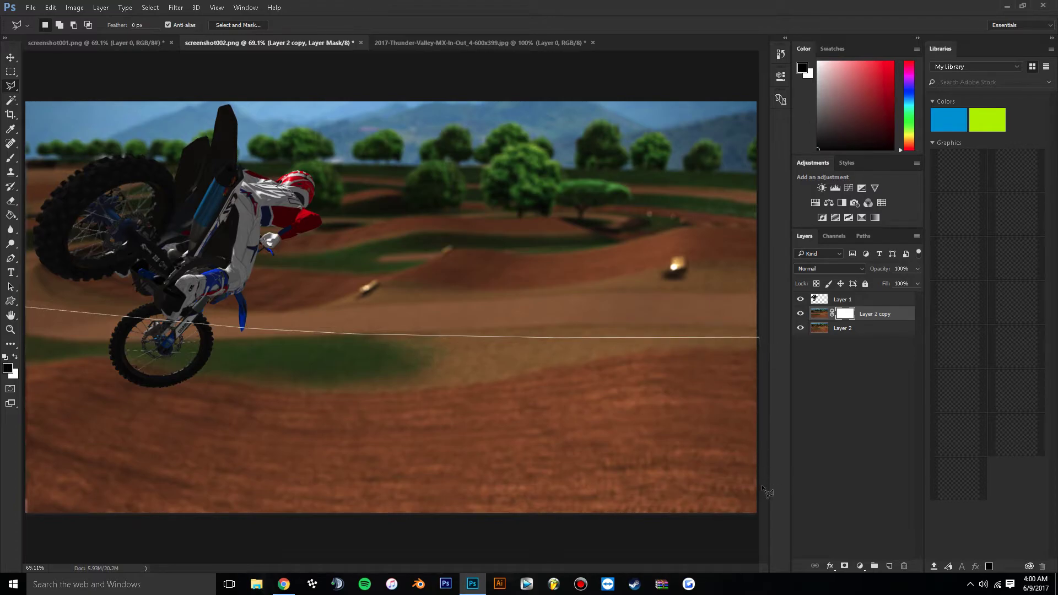
{"action": "mouse_move", "coordinate": [695, 546]}
{"action": "left_mouse_down"}
{"action": "mouse_move", "coordinate": [301, 558]}
{"action": "mouse_move", "coordinate": [89, 549]}
{"action": "mouse_move", "coordinate": [22, 535]}
{"action": "left_mouse_up"}
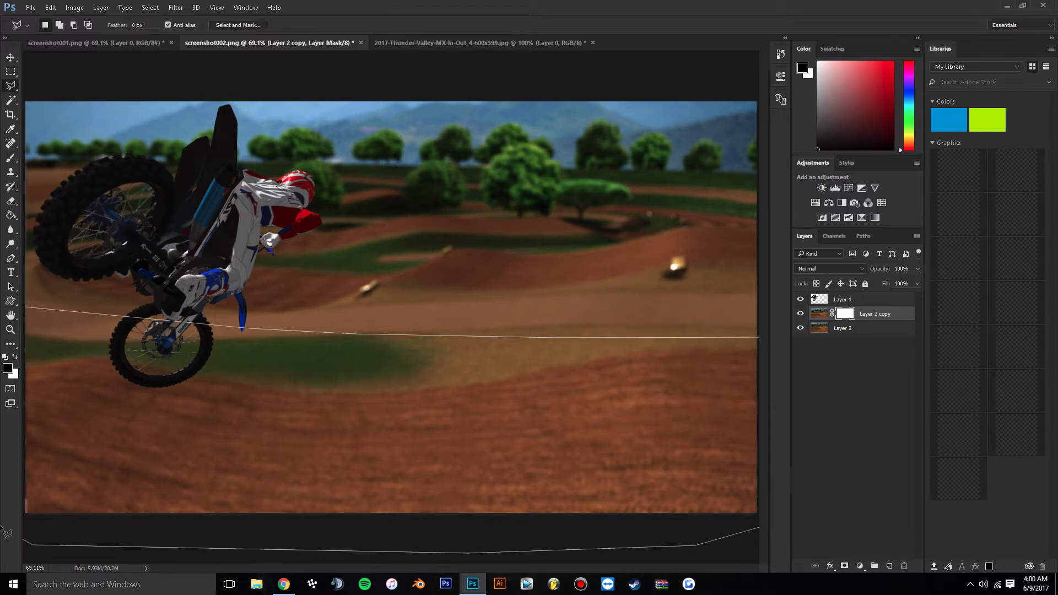
{"action": "left_click", "coordinate": [26, 311]}
Step: Paint black on the mask over the selected foreground at 23% brush opacity, deselect, and blend the transition at 9% opacity
{"action": "key", "text": "b"}
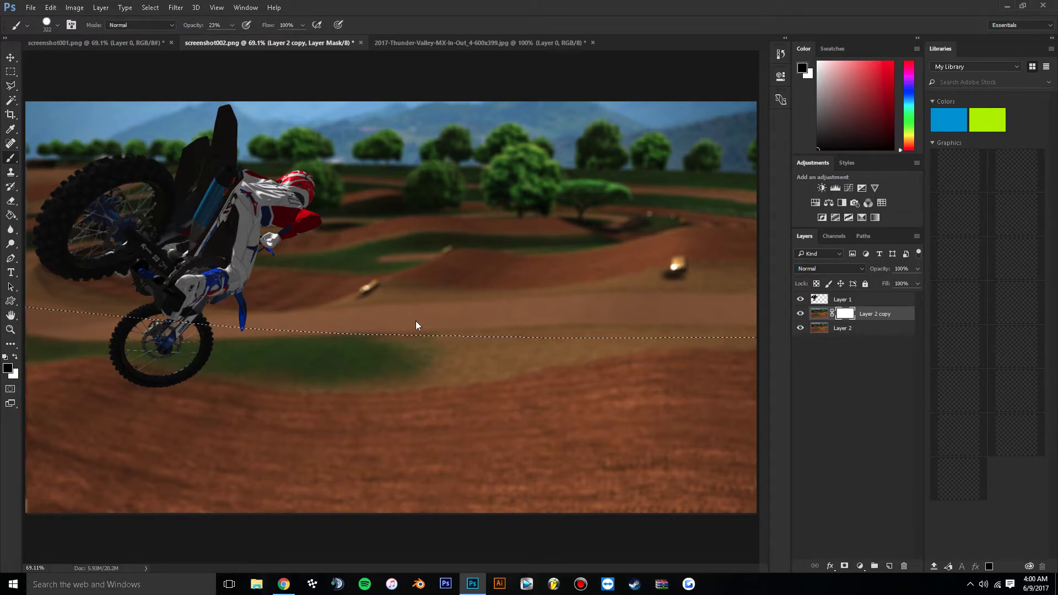
{"action": "mouse_move", "coordinate": [537, 428]}
{"action": "left_mouse_down"}
{"action": "mouse_move", "coordinate": [389, 414]}
{"action": "mouse_move", "coordinate": [66, 413]}
{"action": "left_mouse_up"}
{"action": "key", "text": "ctrl+d"}
{"action": "left_click", "coordinate": [232, 25]}
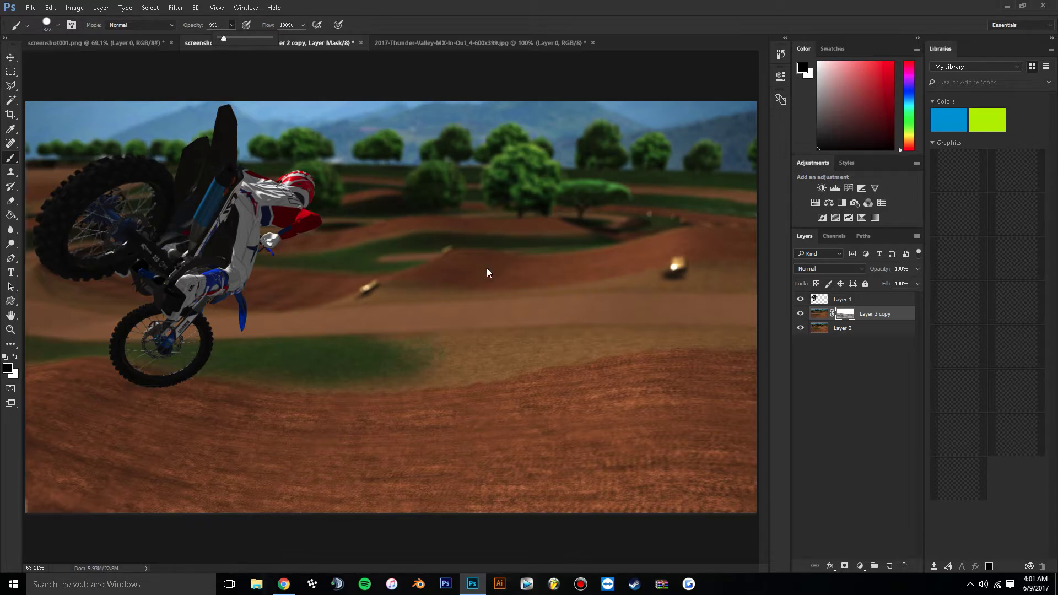
{"action": "left_click", "coordinate": [659, 332]}
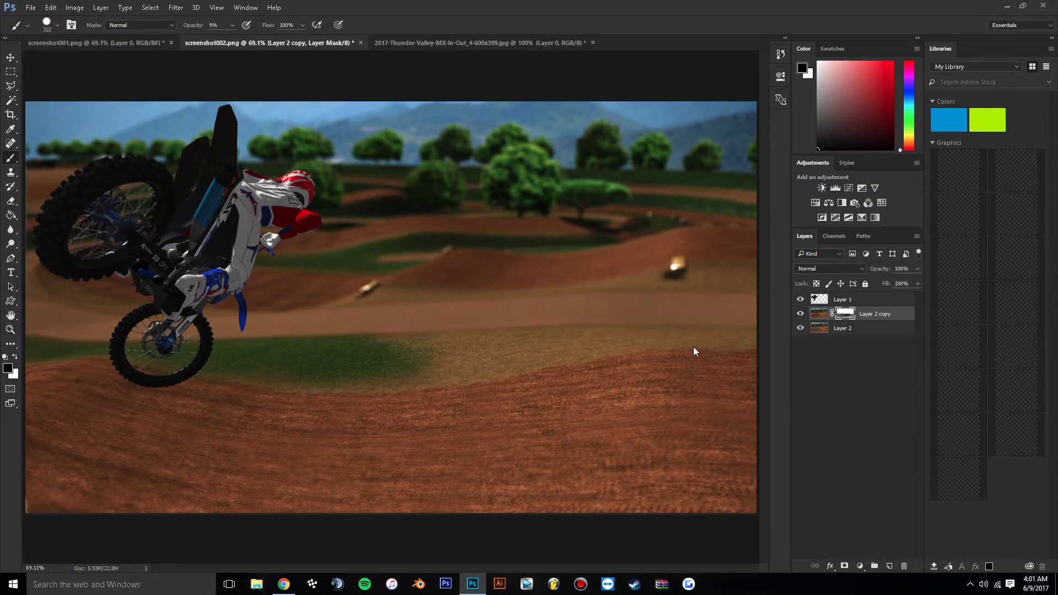
Step: Swap the brush colour to white, adjust its opacity, and paint the mask to bring back some of the foreground blur
{"action": "key", "text": "x"}
{"action": "left_click_drag", "start_coordinate": [230, 24], "coordinate": [233, 35]}
{"action": "left_click", "coordinate": [177, 7]}
{"action": "left_click", "coordinate": [557, 194]}
{"action": "left_click", "coordinate": [176, 7]}
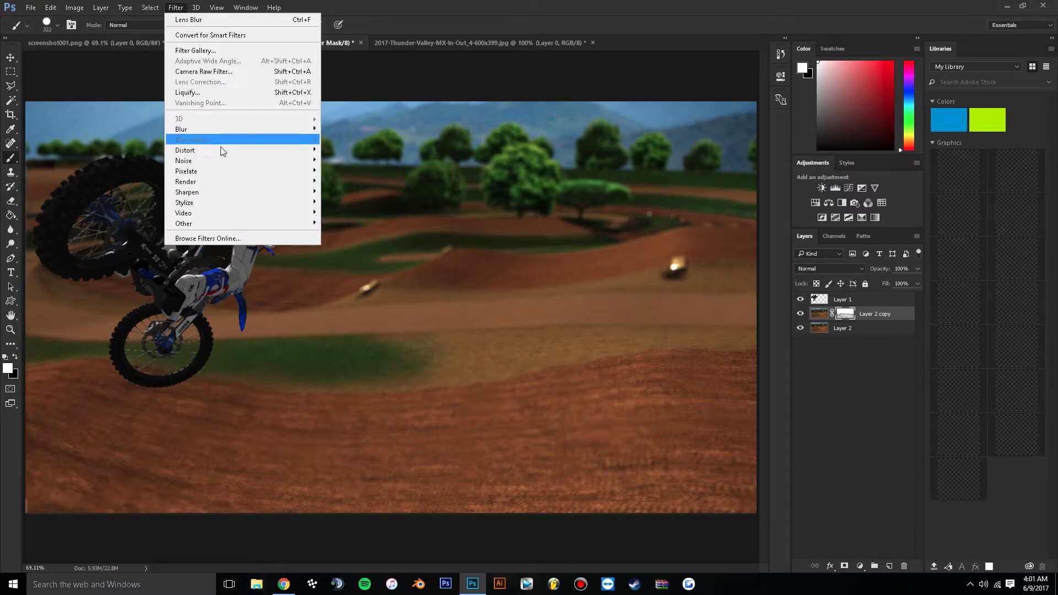
{"action": "mouse_move", "coordinate": [220, 131]}
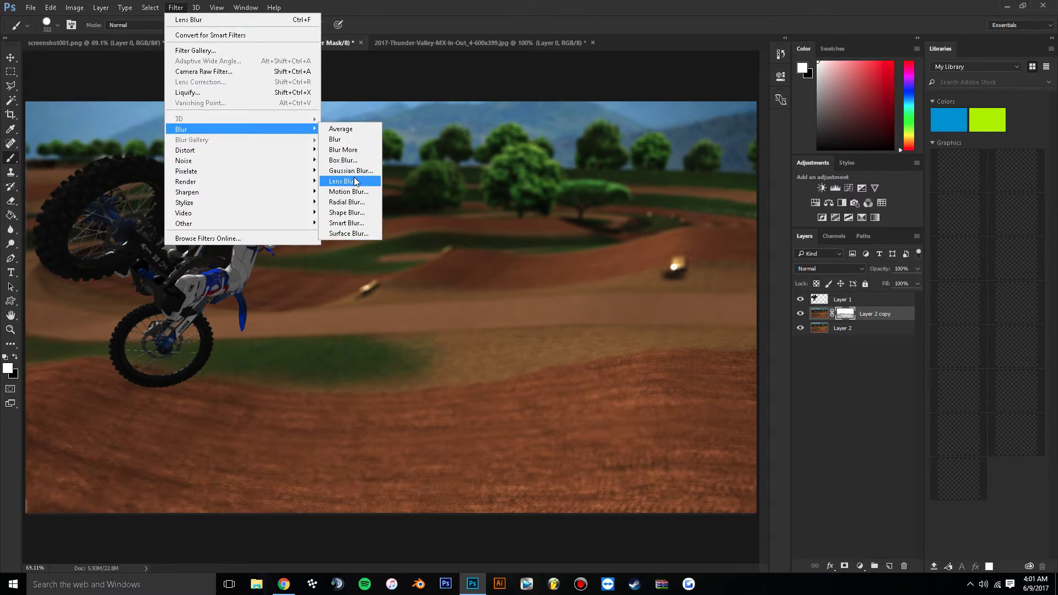
{"action": "left_click", "coordinate": [354, 177]}
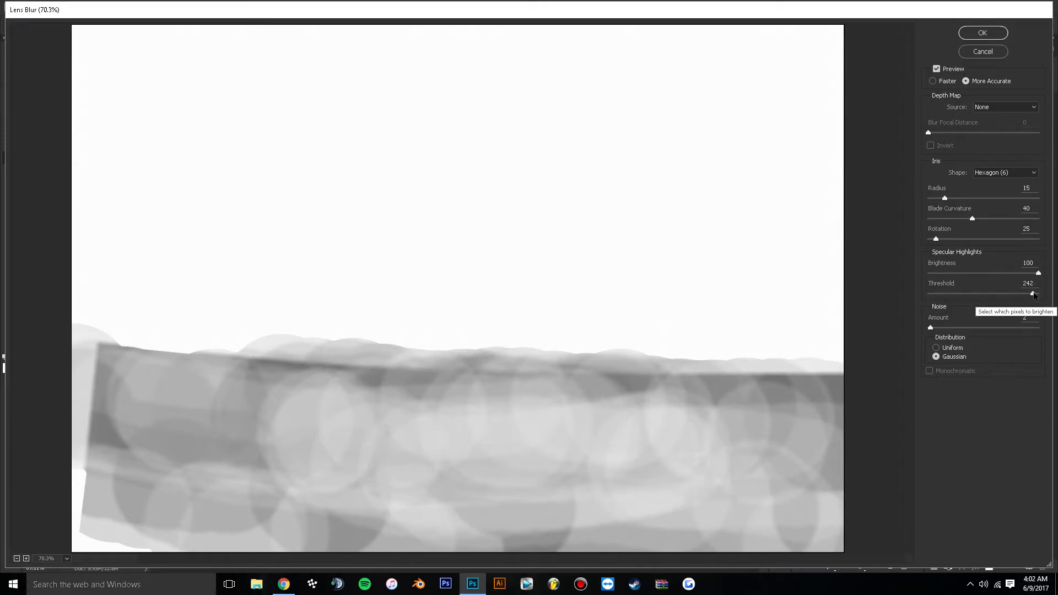
{"action": "left_click_drag", "start_coordinate": [1034, 295], "coordinate": [1032, 296]}
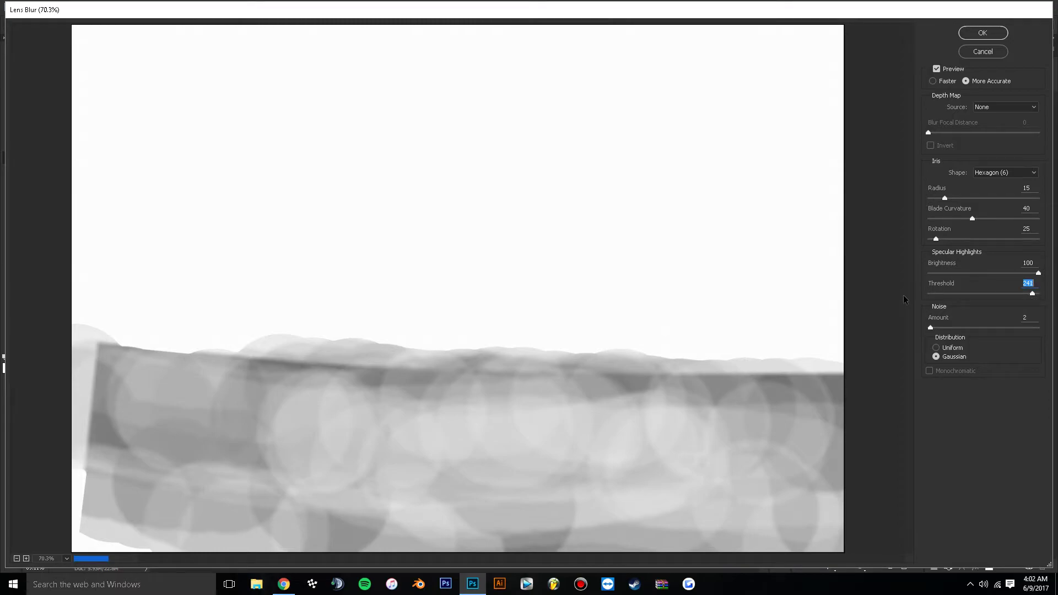
{"action": "left_click", "coordinate": [929, 292]}
{"action": "left_click_drag", "start_coordinate": [930, 293], "coordinate": [1005, 293]}
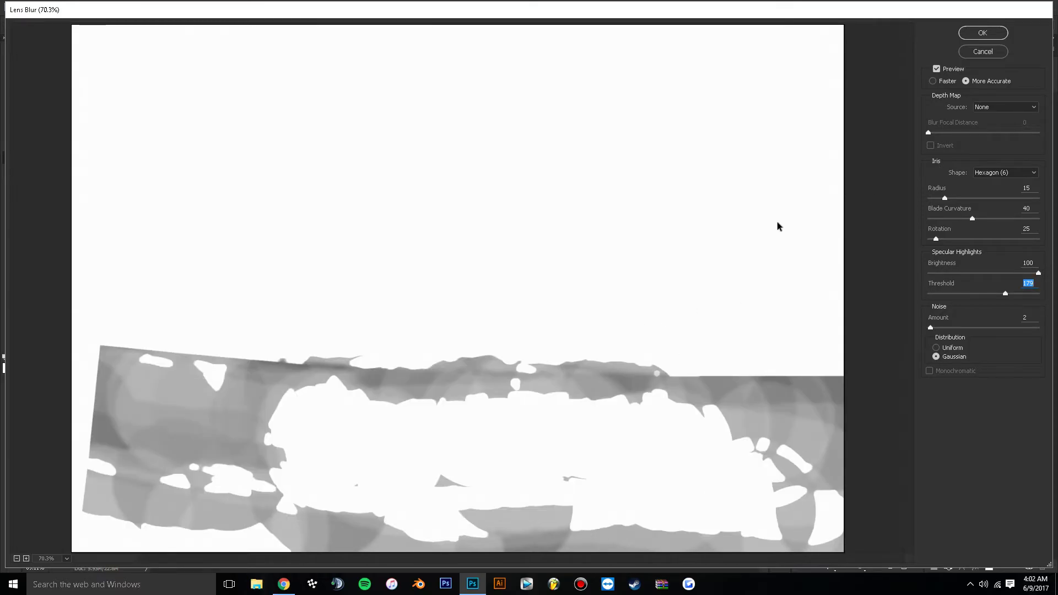
{"action": "left_click", "coordinate": [991, 53]}
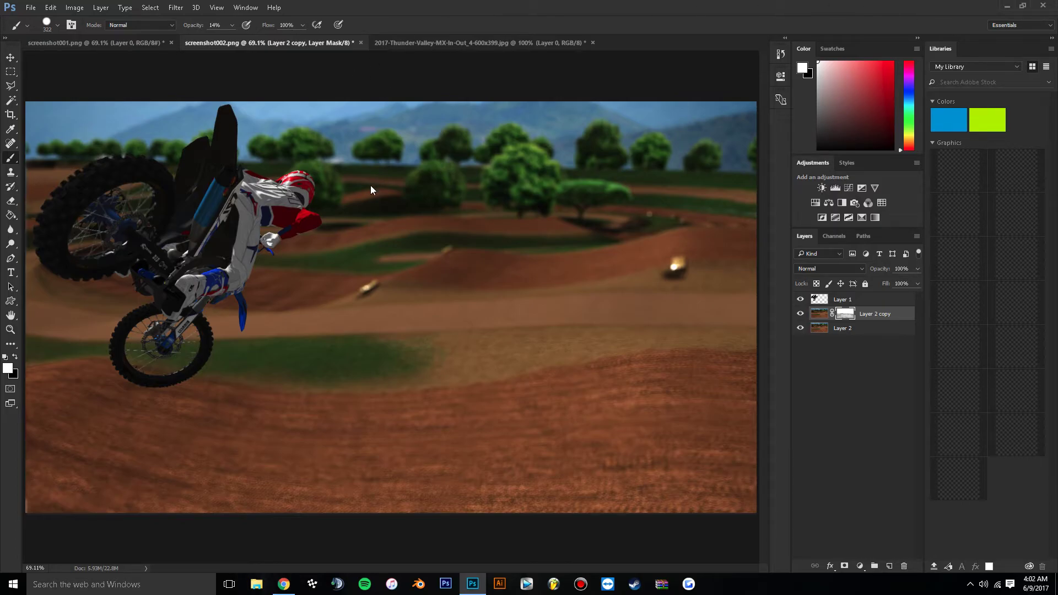
Step: Try to dodge the shadows on the bike's rear wheel
{"action": "left_click", "coordinate": [11, 329]}
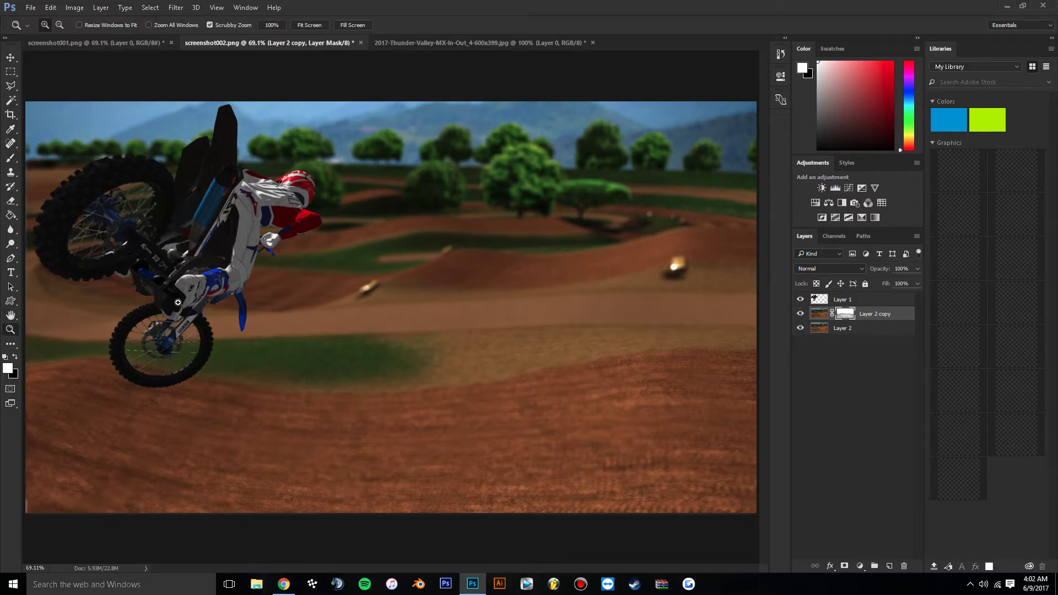
{"action": "left_click", "coordinate": [78, 295]}
{"action": "left_click_drag", "start_coordinate": [358, 567], "coordinate": [342, 564]}
{"action": "left_click", "coordinate": [14, 245]}
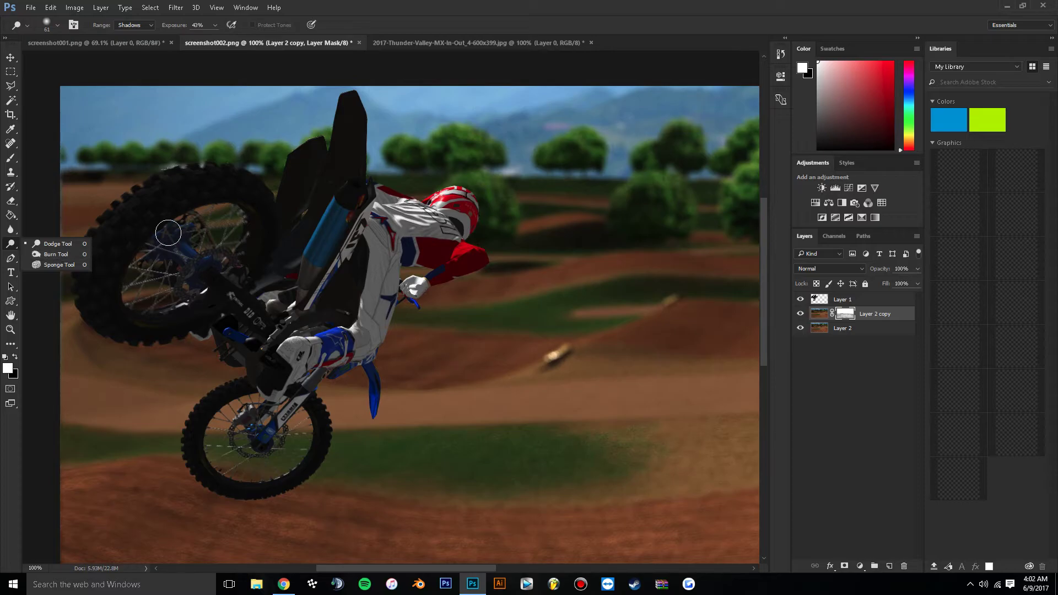
{"action": "left_click", "coordinate": [147, 231]}
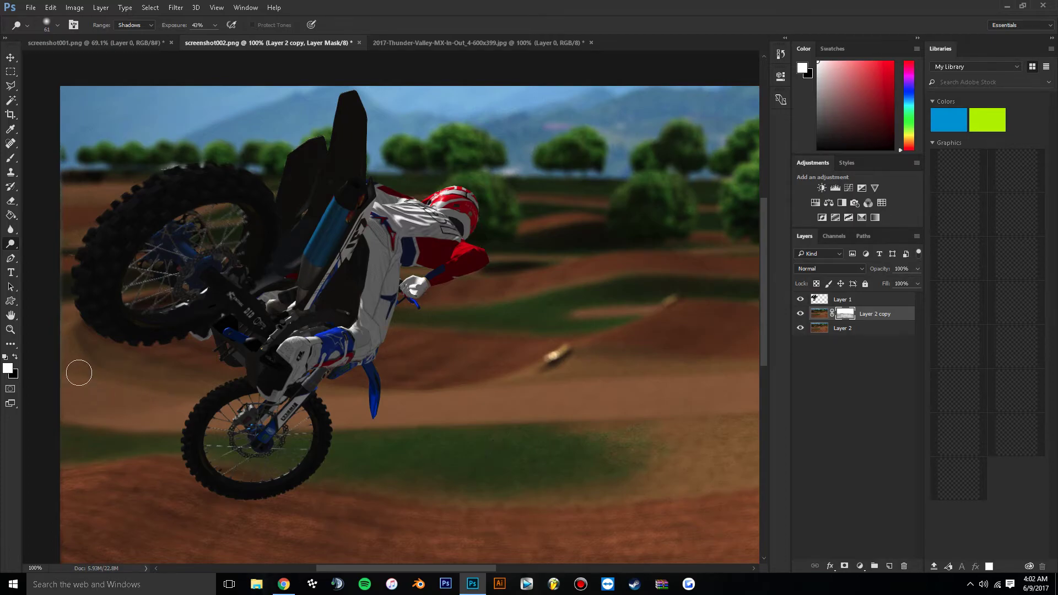
Step: Set the Eraser size to 4 px for cleaning up stray pixels around the rider's glove and arm
{"action": "left_click", "coordinate": [10, 330]}
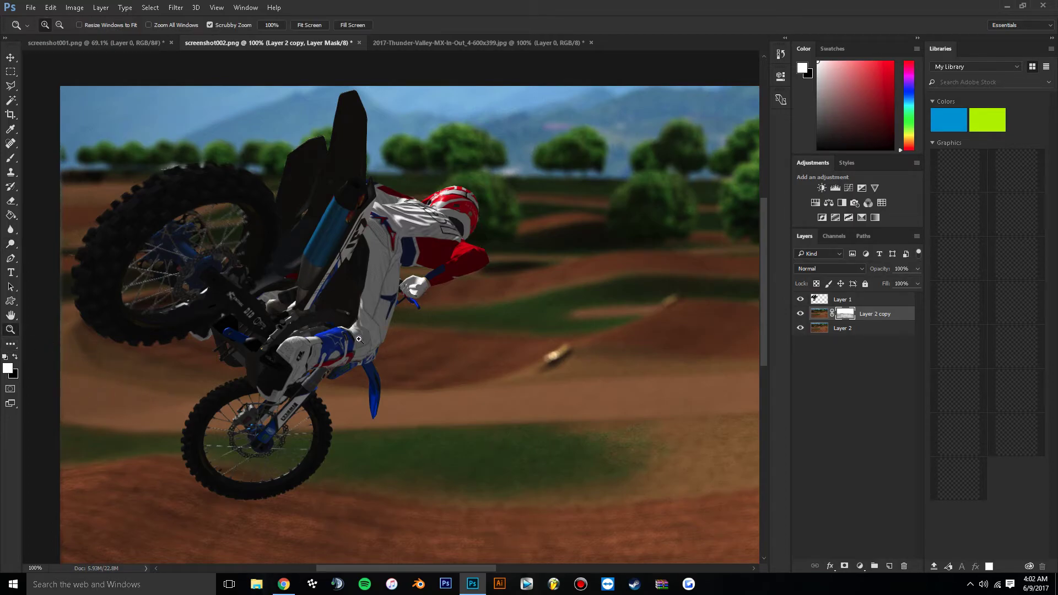
{"action": "left_click", "coordinate": [408, 301]}
{"action": "left_click", "coordinate": [408, 300]}
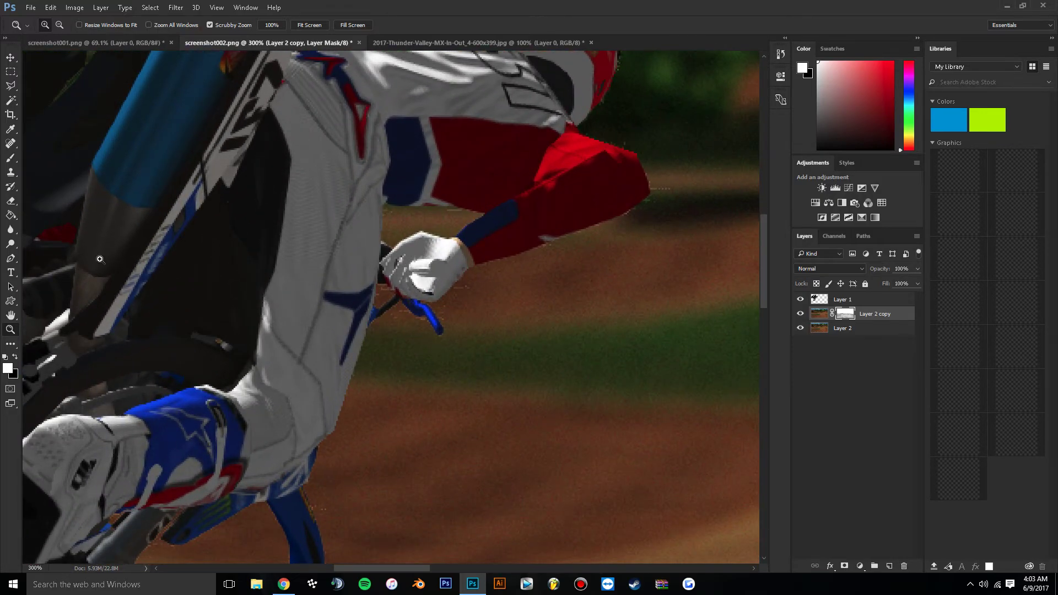
{"action": "left_click", "coordinate": [11, 201]}
{"action": "left_click", "coordinate": [58, 24]}
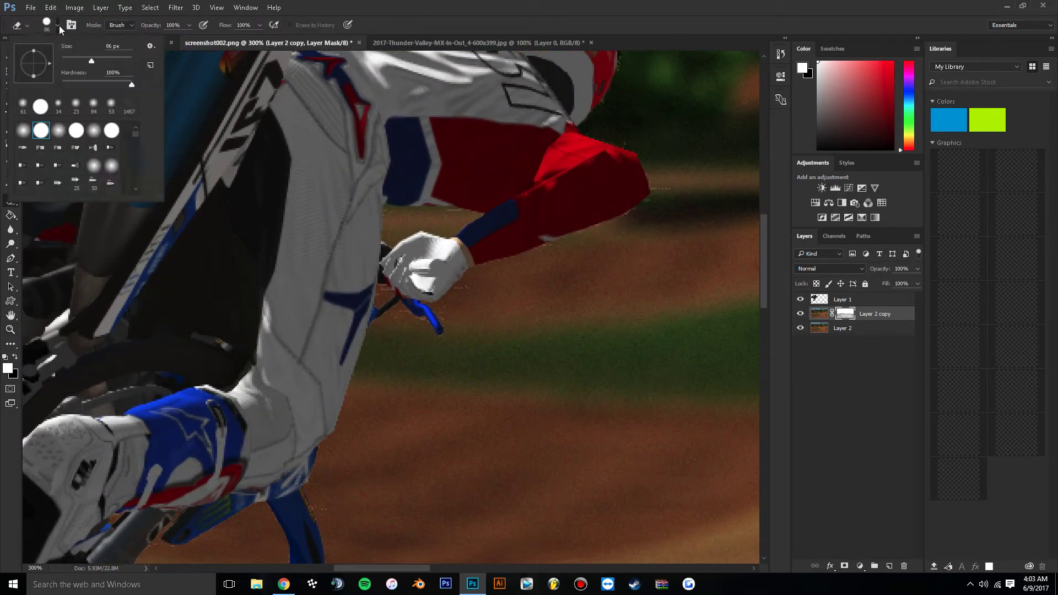
{"action": "left_click_drag", "start_coordinate": [67, 58], "coordinate": [63, 60]}
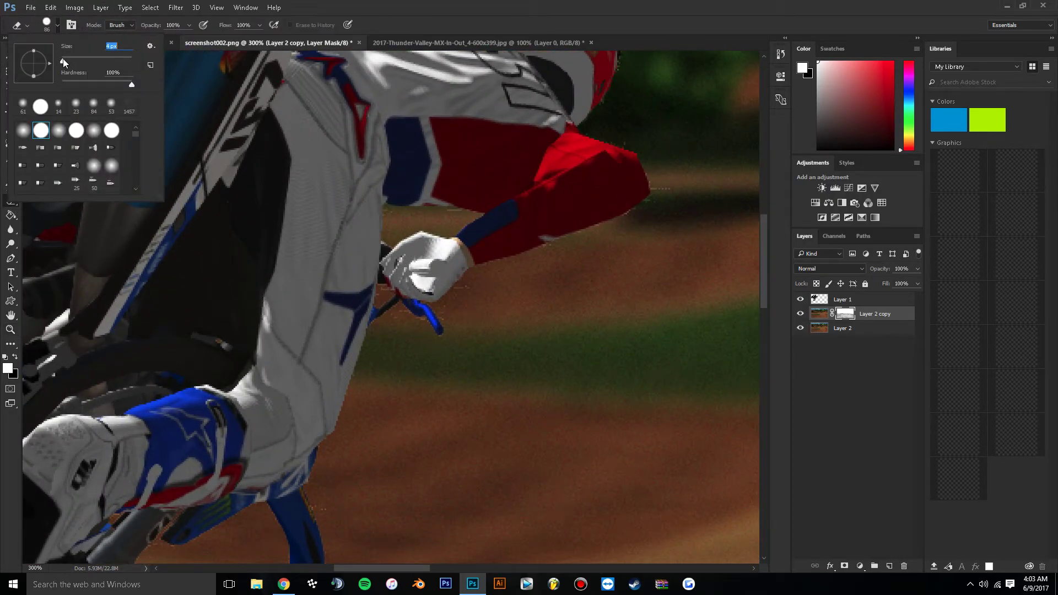
Step: Try to erase the stray pixels below the rider's glove, and step back through the eraser changes
{"action": "left_click", "coordinate": [466, 292]}
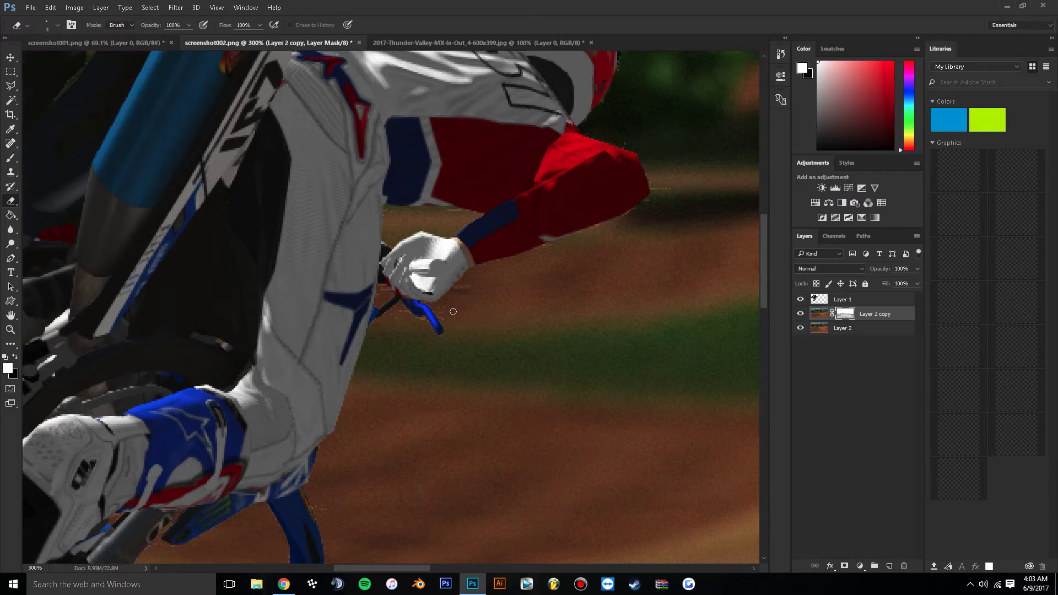
{"action": "left_click", "coordinate": [51, 8]}
{"action": "left_click", "coordinate": [61, 41]}
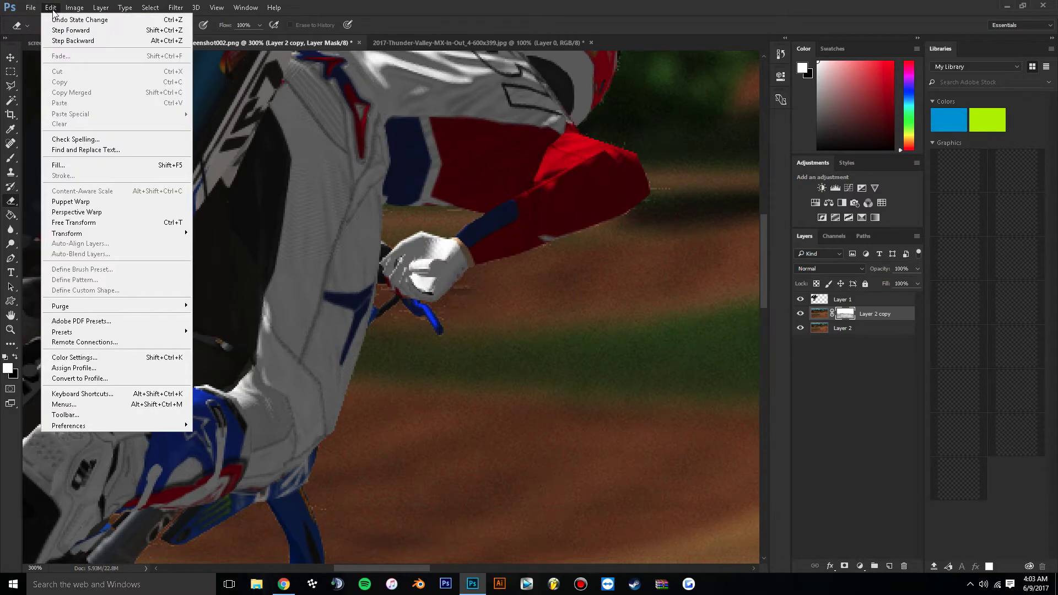
{"action": "left_click", "coordinate": [55, 40]}
{"action": "left_click", "coordinate": [64, 41]}
{"action": "left_click", "coordinate": [51, 7]}
{"action": "left_click", "coordinate": [59, 41]}
{"action": "left_click", "coordinate": [55, 6]}
{"action": "left_click", "coordinate": [57, 39]}
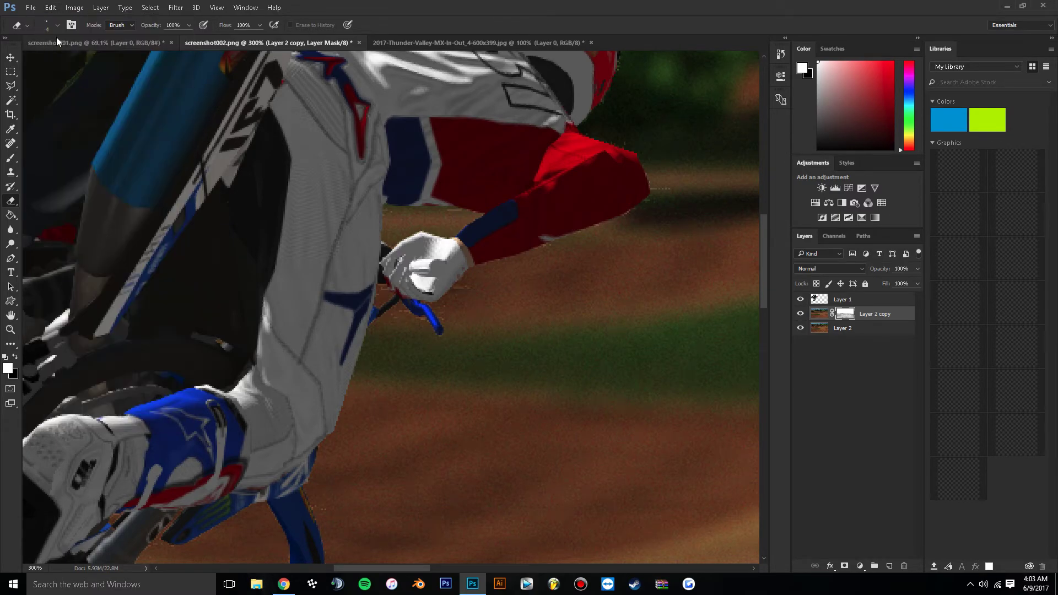
Step: Erase the stray line of pixels beside the rider's elbow on Layer 1
{"action": "left_click", "coordinate": [871, 300]}
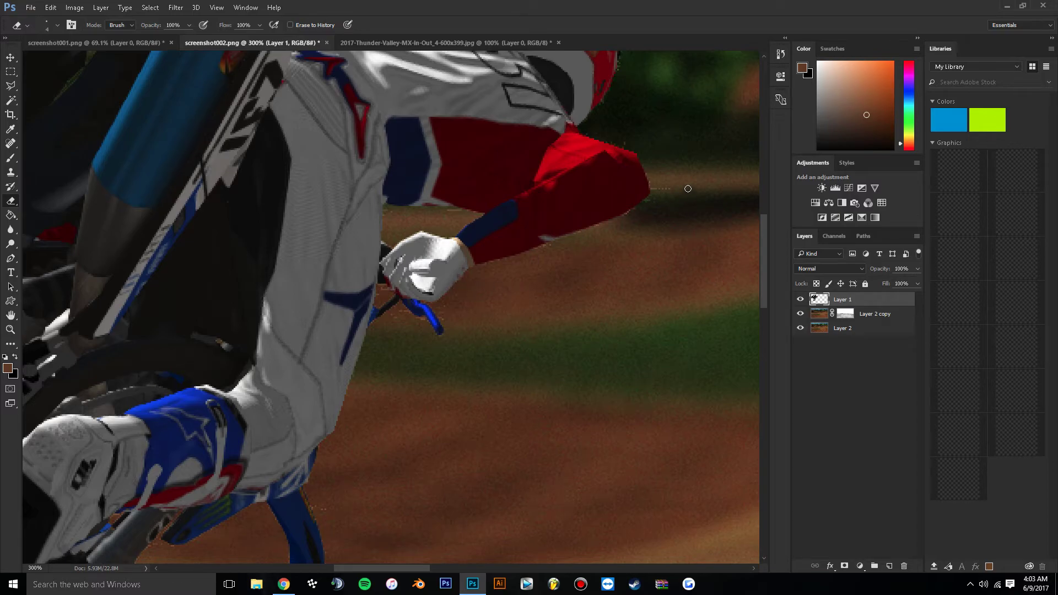
{"action": "mouse_move", "coordinate": [666, 196]}
{"action": "left_mouse_down"}
{"action": "mouse_move", "coordinate": [654, 189]}
{"action": "mouse_move", "coordinate": [643, 204]}
{"action": "left_mouse_up"}
{"action": "left_click", "coordinate": [10, 329]}
{"action": "right_click", "coordinate": [120, 331]}
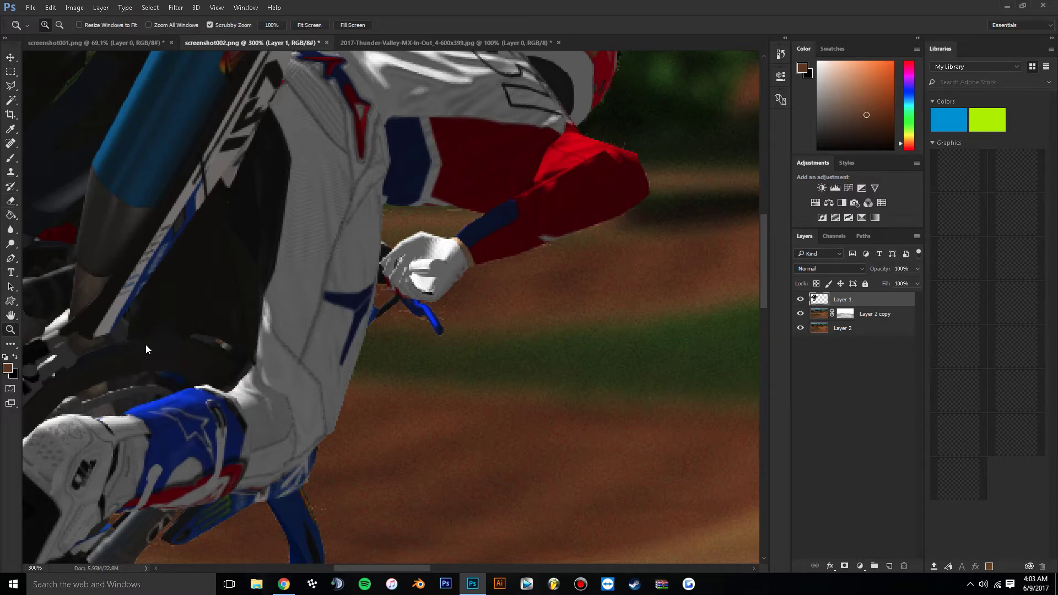
{"action": "left_click", "coordinate": [166, 343]}
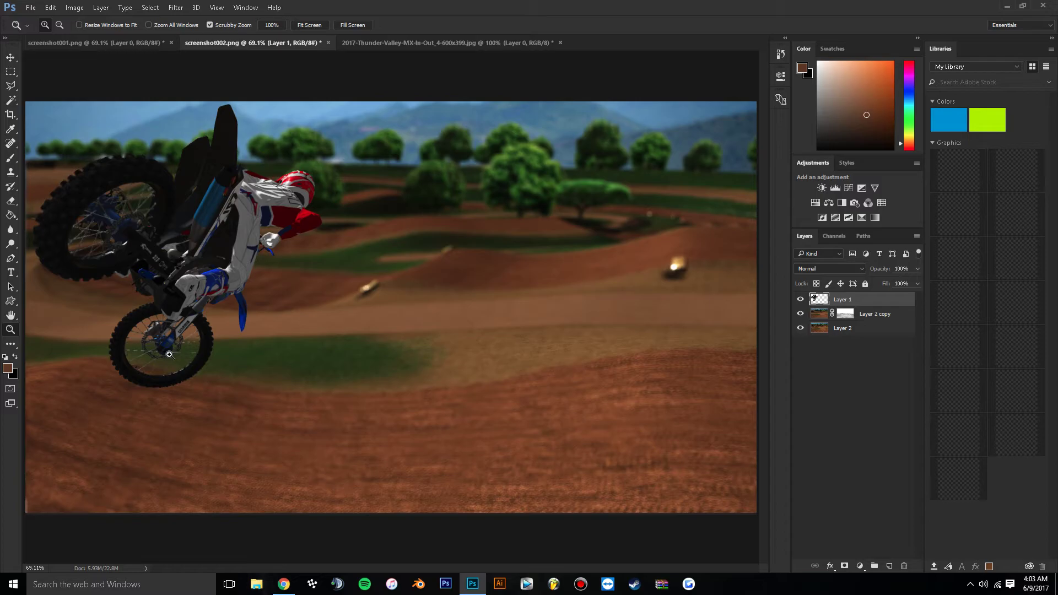
Step: Sample a dark tone from the front wheel's spokes as the foreground colour
{"action": "left_click_drag", "start_coordinate": [121, 382], "coordinate": [132, 286]}
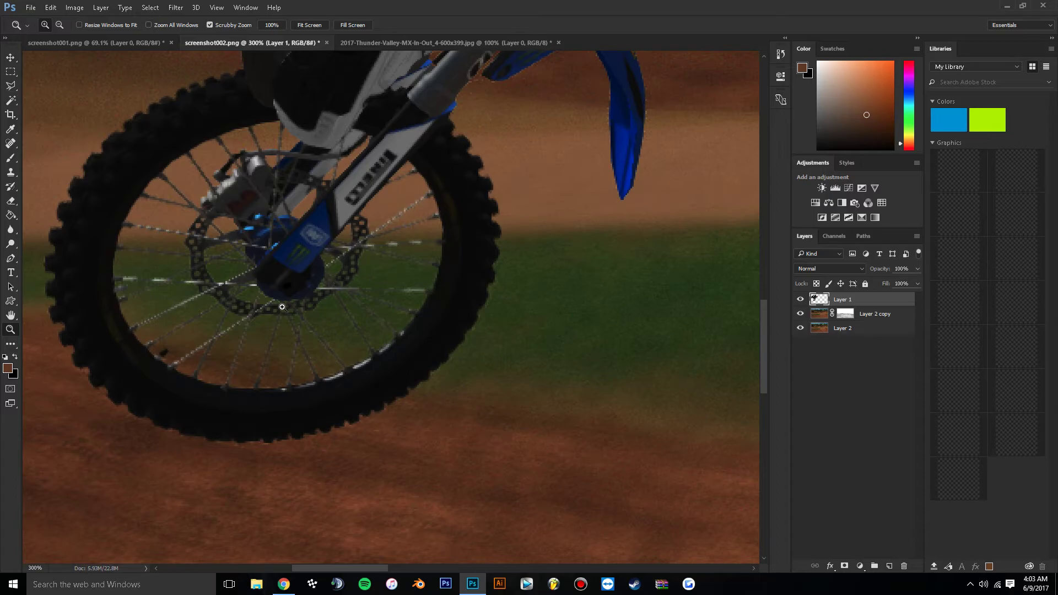
{"action": "left_click", "coordinate": [11, 229]}
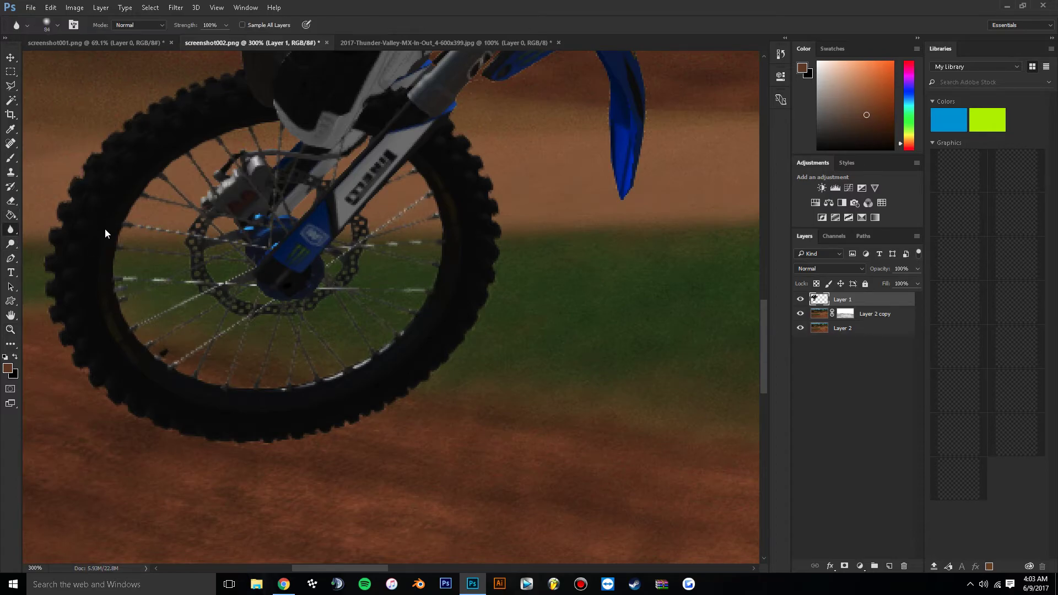
{"action": "left_click", "coordinate": [44, 7]}
{"action": "left_click", "coordinate": [192, 303]}
{"action": "left_click", "coordinate": [11, 329]}
{"action": "left_click", "coordinate": [369, 355]}
{"action": "left_click", "coordinate": [198, 348]}
{"action": "left_click", "coordinate": [198, 348]}
{"action": "left_click", "coordinate": [198, 348]}
{"action": "left_click", "coordinate": [9, 367]}
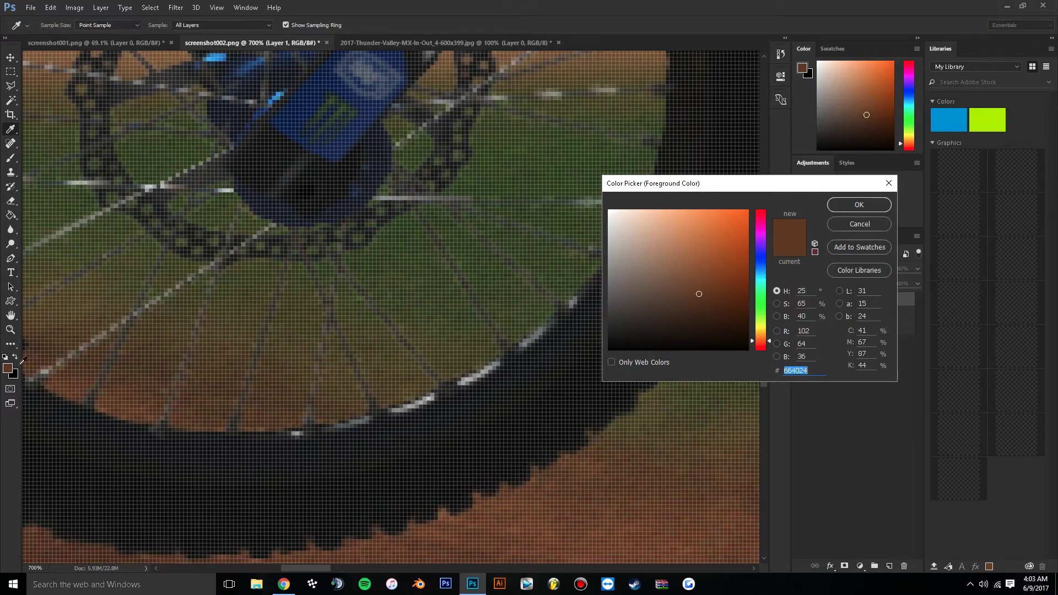
{"action": "left_click", "coordinate": [258, 355]}
{"action": "left_click", "coordinate": [852, 204]}
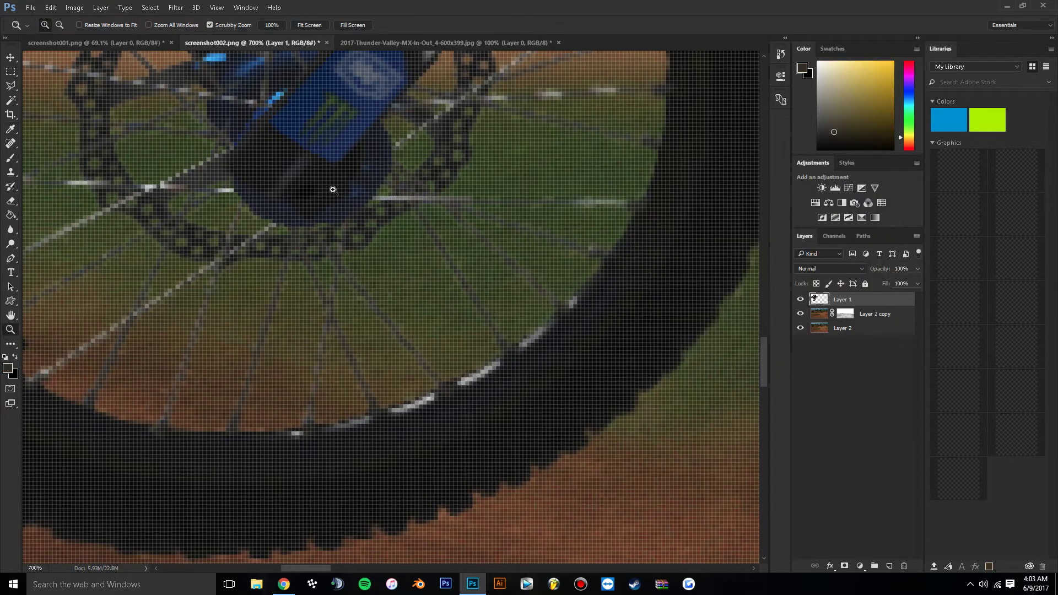
Step: Set the brush size to 1 px for detail work on the front wheel's spokes
{"action": "left_click", "coordinate": [11, 157]}
{"action": "left_click", "coordinate": [57, 25]}
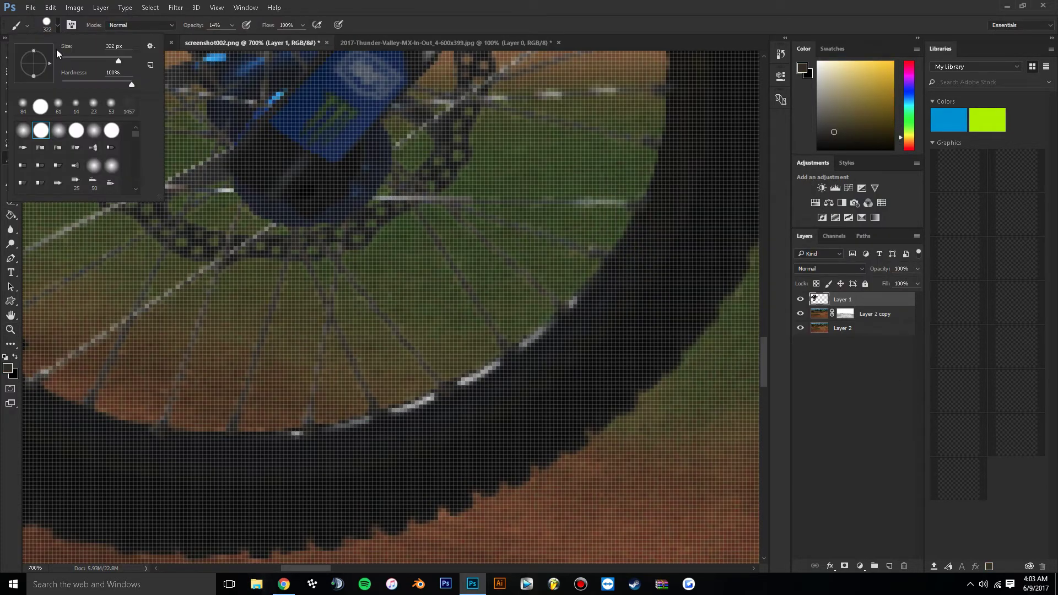
{"action": "left_click_drag", "start_coordinate": [65, 56], "coordinate": [61, 58]}
{"action": "left_click", "coordinate": [10, 329]}
{"action": "right_click", "coordinate": [66, 332]}
{"action": "left_click", "coordinate": [80, 345]}
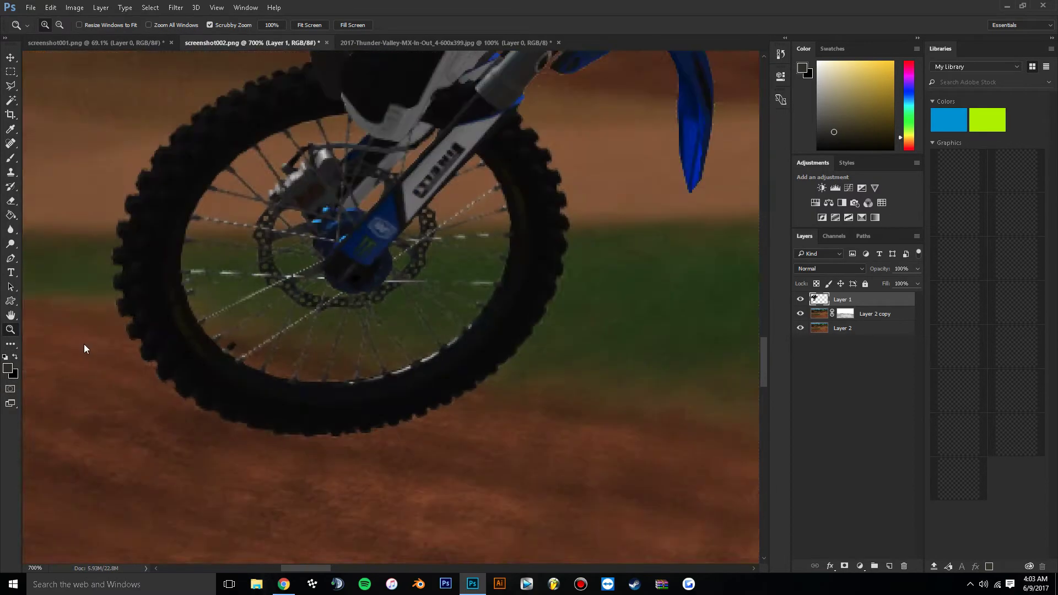
{"action": "left_click", "coordinate": [350, 324]}
{"action": "left_click", "coordinate": [350, 324]}
{"action": "left_click", "coordinate": [350, 324]}
{"action": "left_click", "coordinate": [11, 159]}
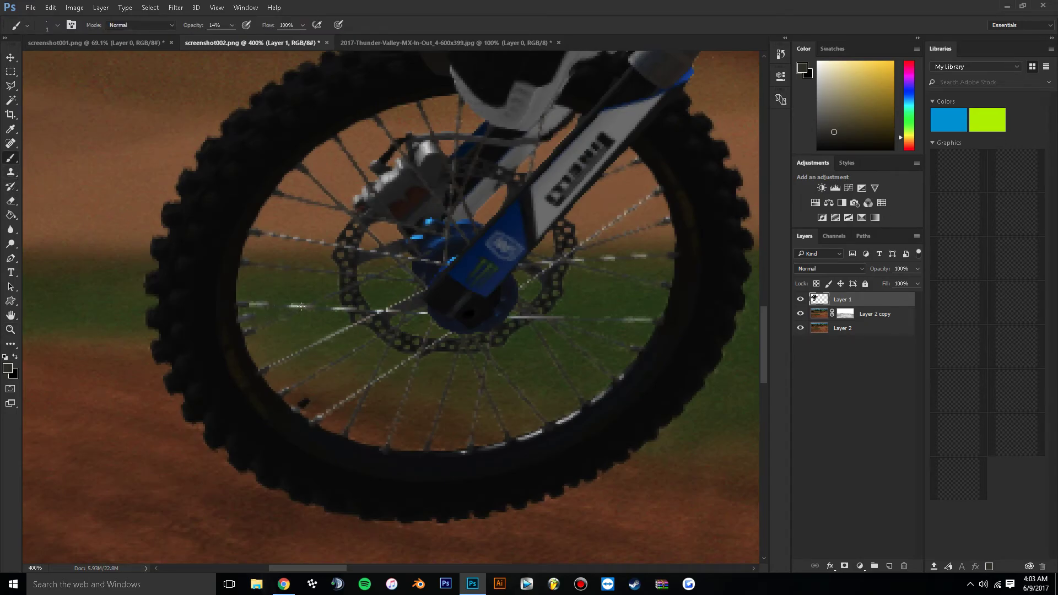
{"action": "left_click", "coordinate": [9, 328]}
{"action": "key", "text": "ctrl+0"}
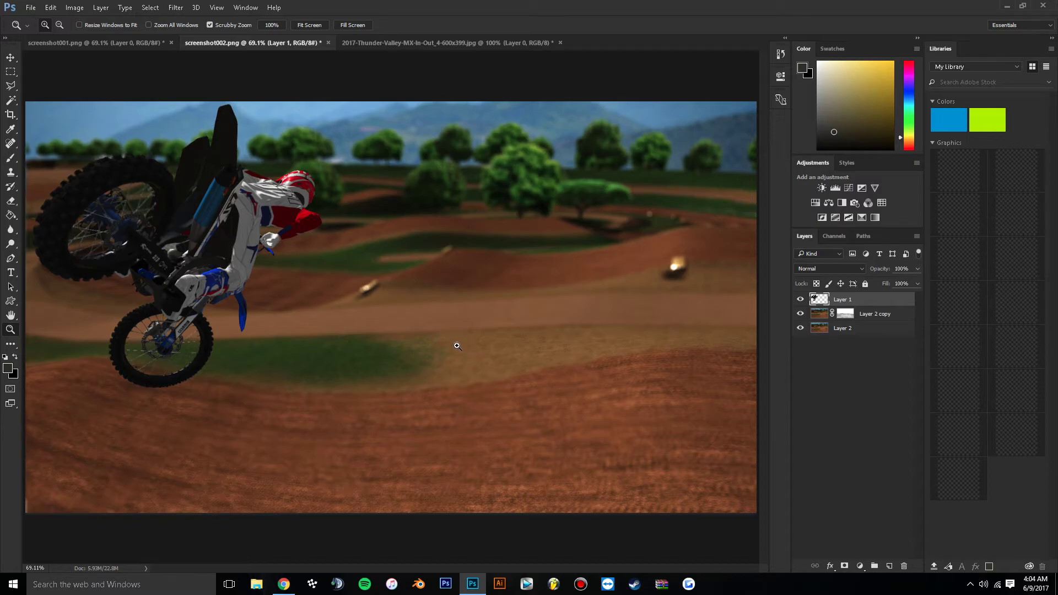
Step: Try to dodge the shadows on the rider's helmet on Layer 1, and undo the stroke
{"action": "left_click", "coordinate": [81, 181]}
{"action": "left_click", "coordinate": [304, 263]}
{"action": "right_click", "coordinate": [325, 268]}
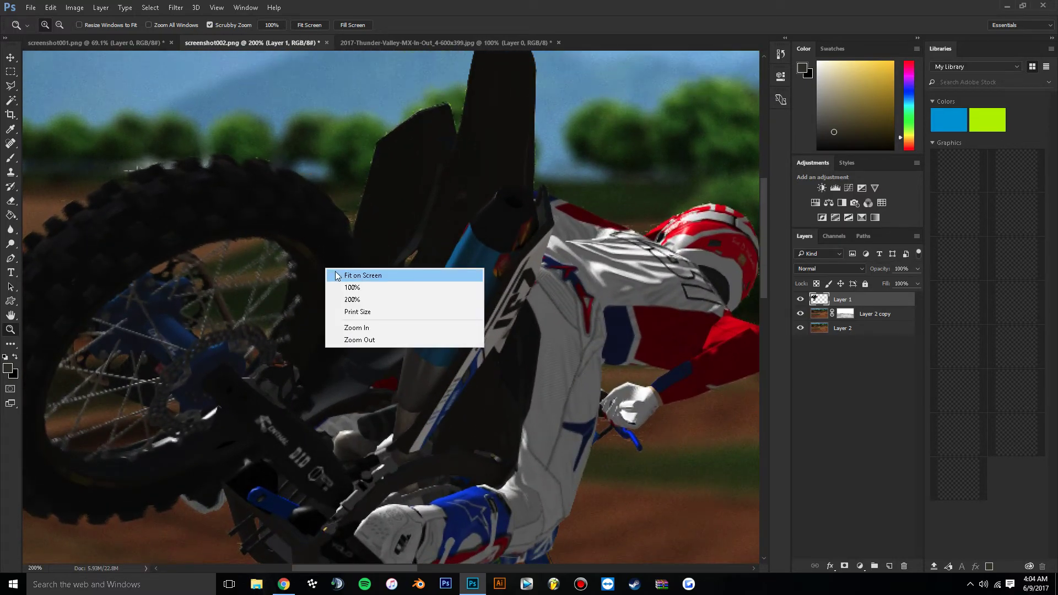
{"action": "left_click", "coordinate": [344, 273]}
{"action": "left_click", "coordinate": [176, 213]}
{"action": "scroll", "coordinate": [176, 213], "scroll_direction": "up", "scroll_amount": 1}
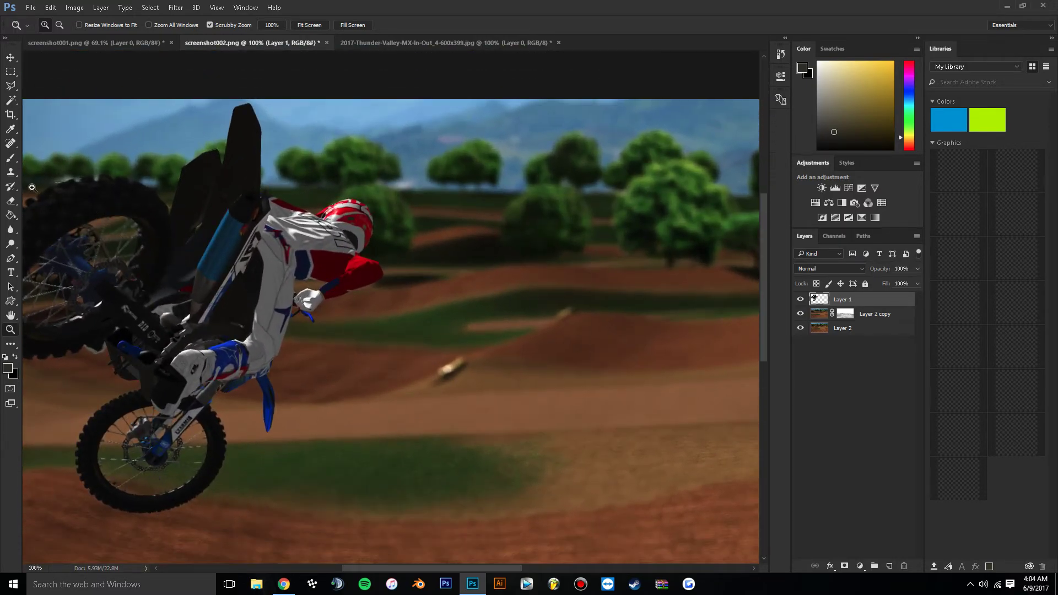
{"action": "left_click", "coordinate": [15, 243]}
{"action": "mouse_move", "coordinate": [347, 243]}
{"action": "left_mouse_down"}
{"action": "mouse_move", "coordinate": [322, 250]}
{"action": "mouse_move", "coordinate": [348, 224]}
{"action": "left_mouse_up"}
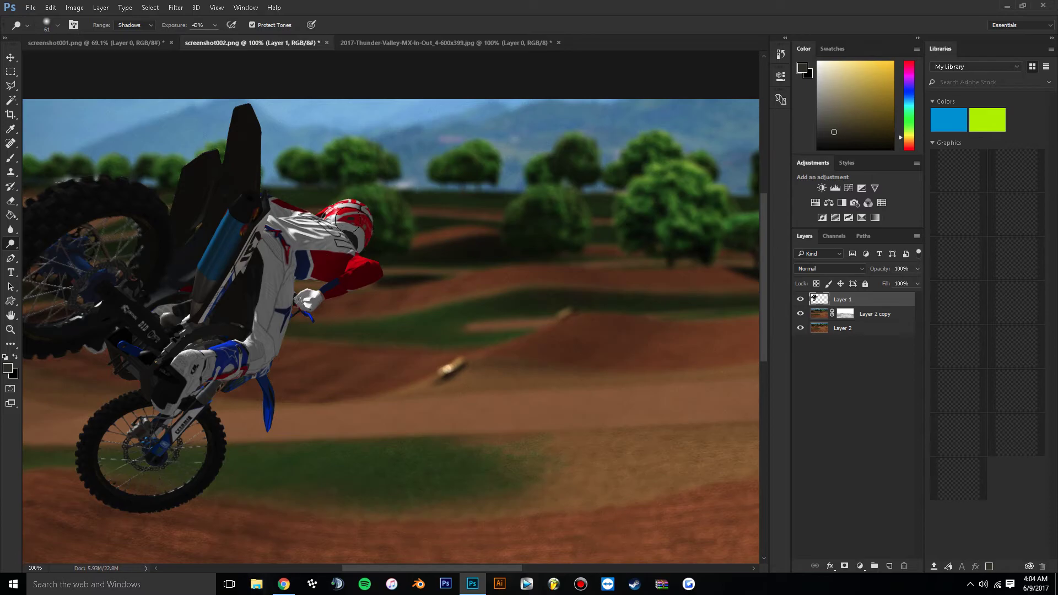
{"action": "left_click", "coordinate": [51, 8]}
{"action": "left_click", "coordinate": [76, 19]}
Step: Try to burn the highlights on the rider's helmet with a 69 px brush, and undo the stroke
{"action": "right_click", "coordinate": [11, 244]}
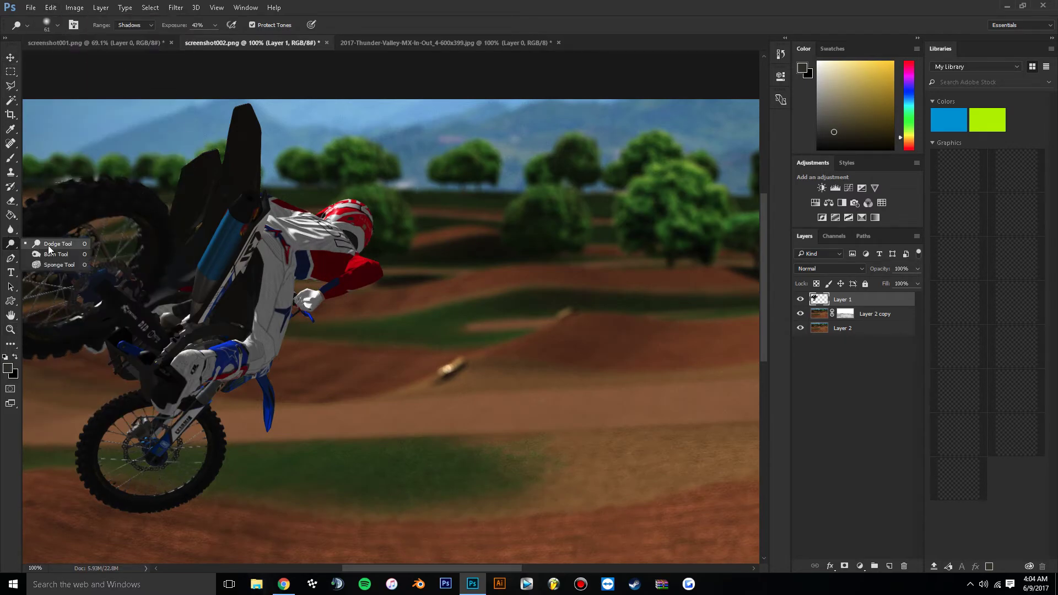
{"action": "left_click", "coordinate": [51, 254]}
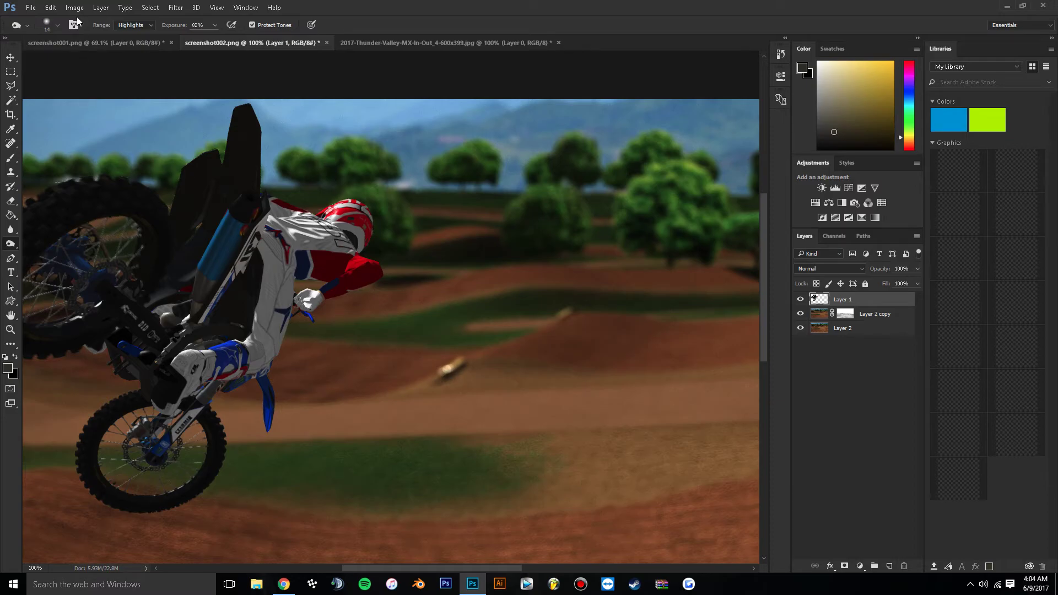
{"action": "left_click", "coordinate": [58, 26]}
{"action": "left_click", "coordinate": [86, 59]}
{"action": "left_click", "coordinate": [323, 223]}
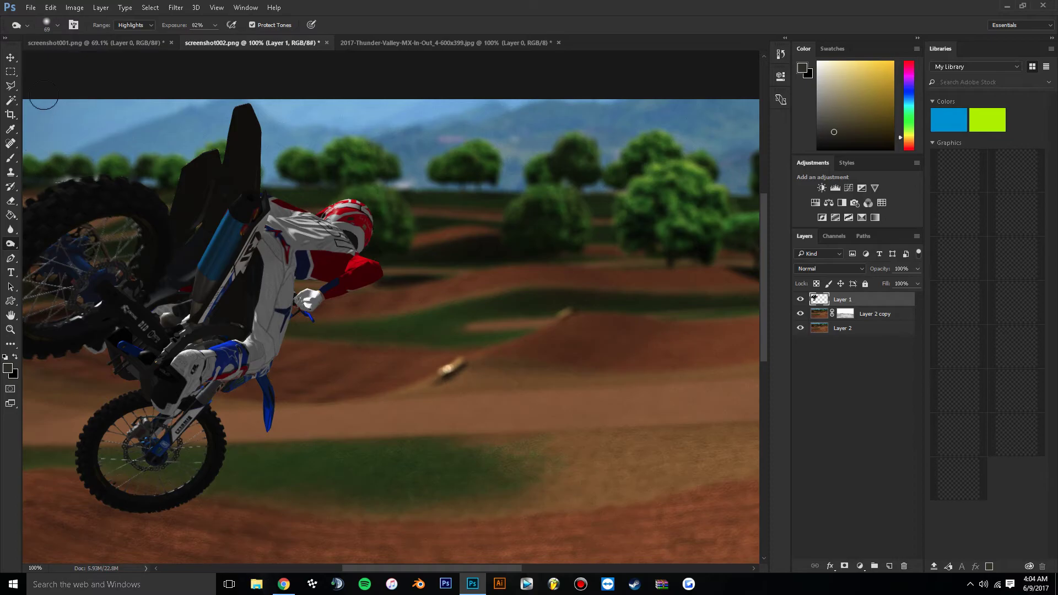
{"action": "left_click", "coordinate": [55, 8]}
{"action": "left_click", "coordinate": [62, 22]}
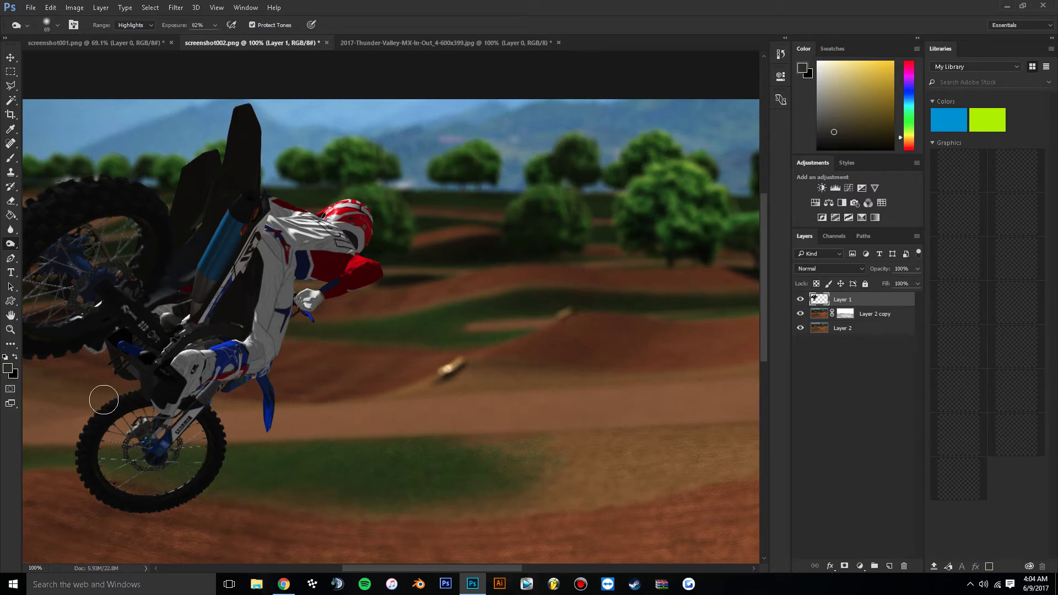
{"action": "left_click", "coordinate": [11, 329]}
{"action": "right_click", "coordinate": [43, 332]}
{"action": "left_click", "coordinate": [66, 337]}
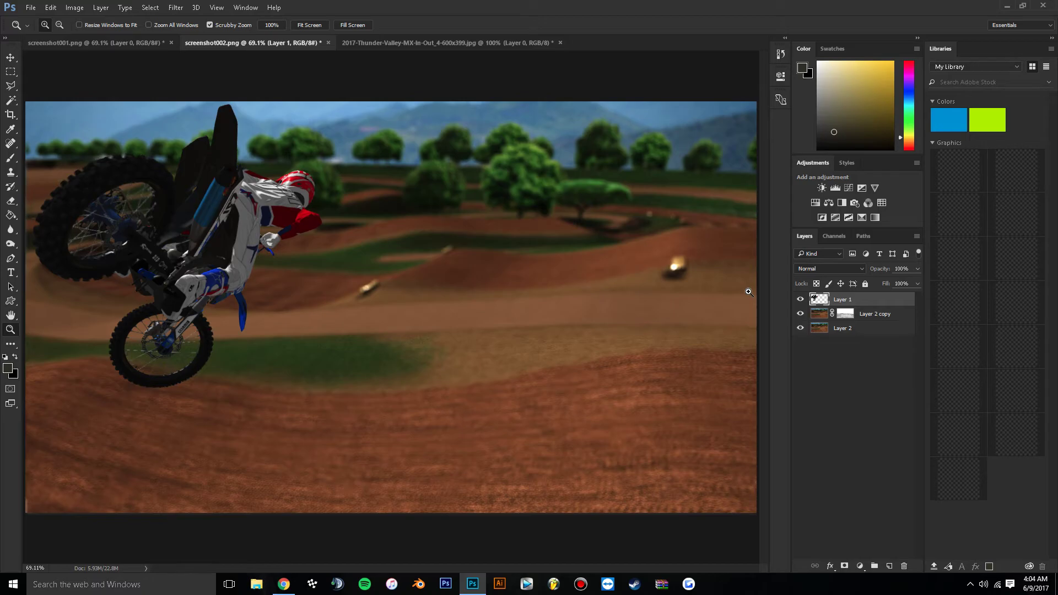
Step: Open MXS Color Corrections.psd from the Desktop
{"action": "left_click", "coordinate": [34, 6]}
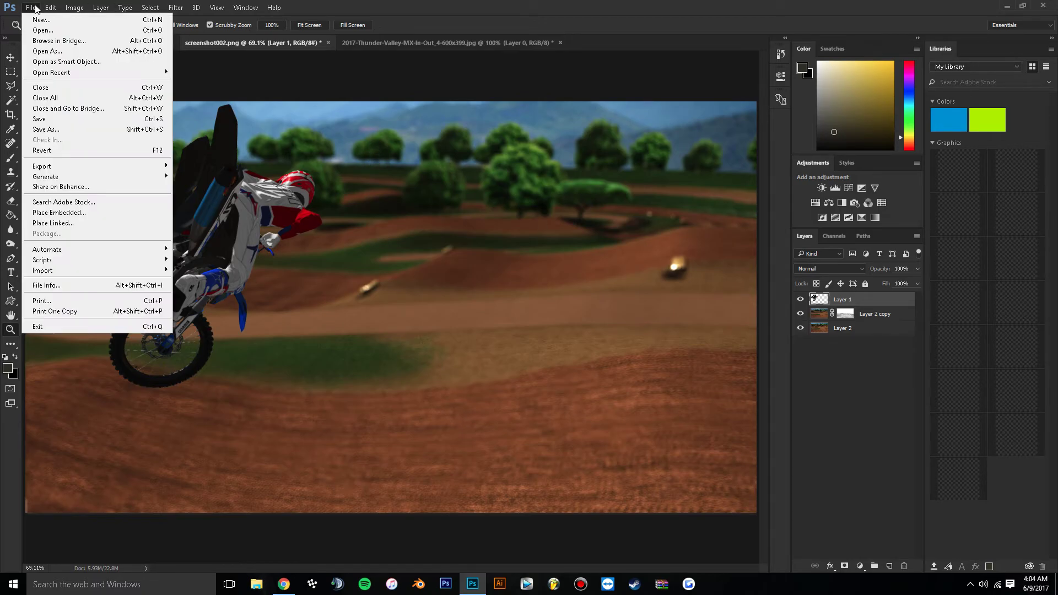
{"action": "left_click", "coordinate": [36, 30]}
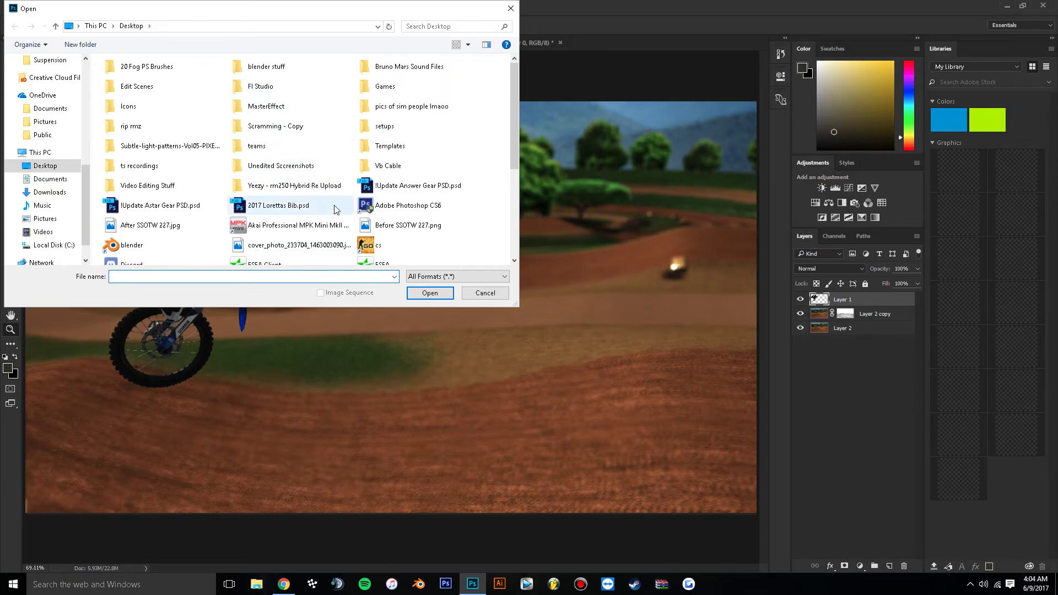
{"action": "scroll", "coordinate": [331, 206], "scroll_direction": "down", "scroll_amount": 3}
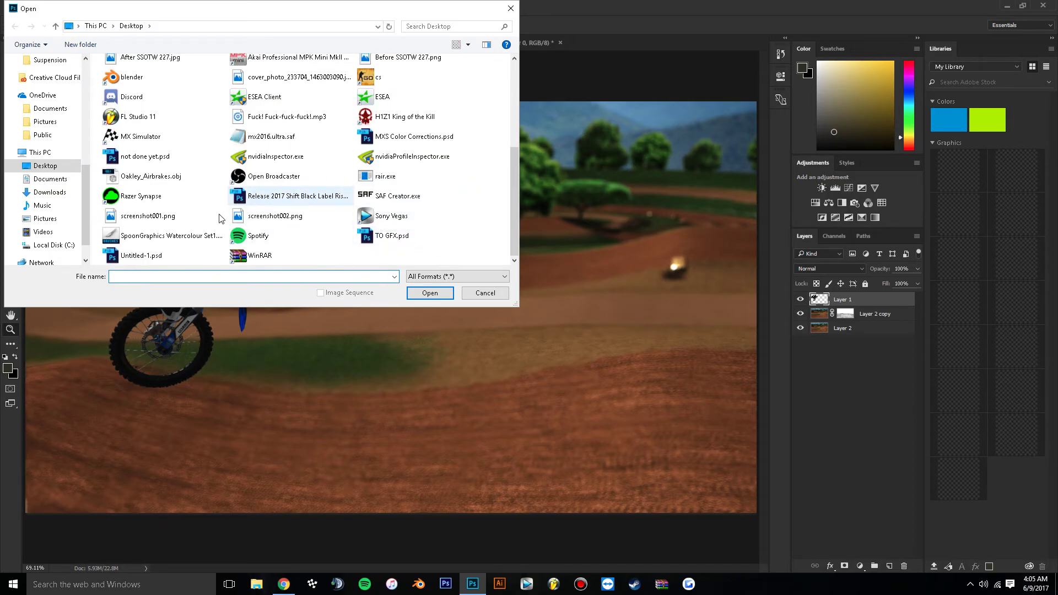
{"action": "scroll", "coordinate": [179, 168], "scroll_direction": "up", "scroll_amount": 2}
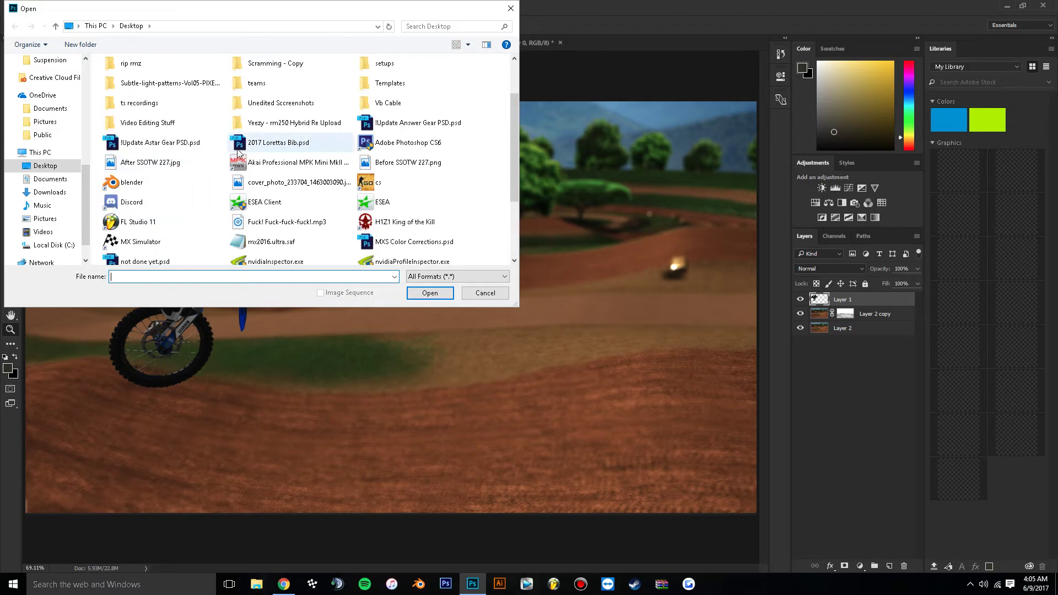
{"action": "double_click", "coordinate": [424, 243]}
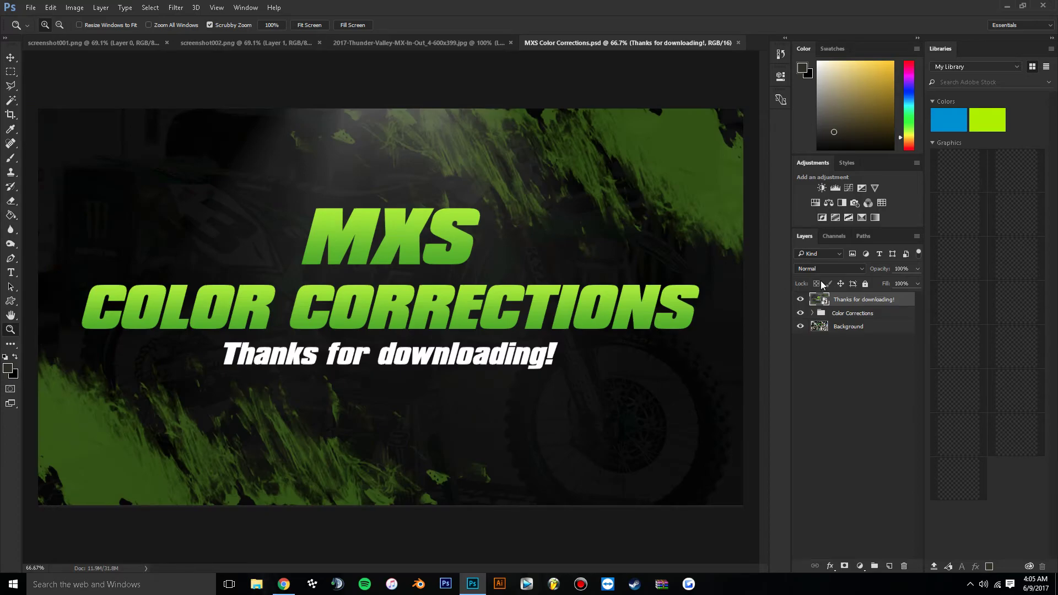
Step: Hide the "Thanks for downloading!" layer and show the Warm group inside Color Corrections
{"action": "left_click", "coordinate": [800, 300]}
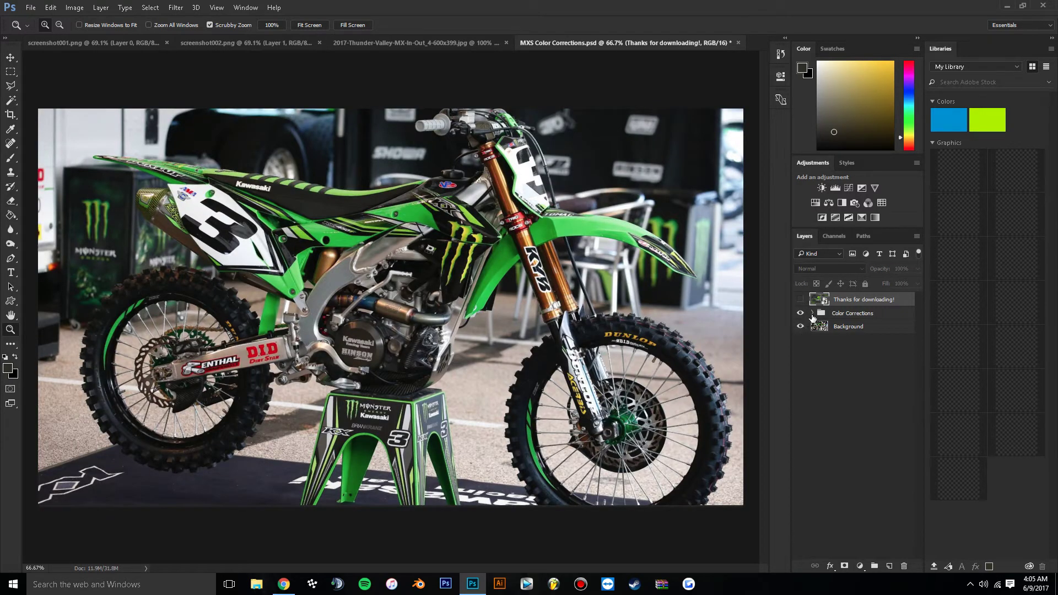
{"action": "left_click", "coordinate": [812, 314]}
{"action": "left_click", "coordinate": [800, 325]}
{"action": "left_click", "coordinate": [800, 326]}
{"action": "left_click", "coordinate": [800, 339]}
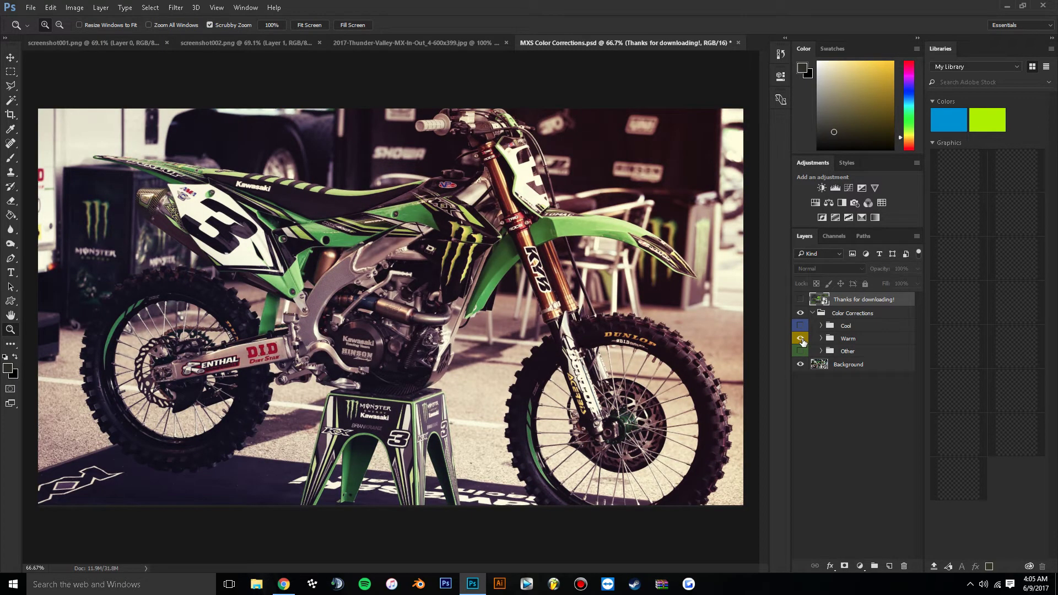
Step: Expand the Warm group and preview its CC#1, CC#2 and CC#3 corrections on the bike photo
{"action": "left_click", "coordinate": [821, 339]}
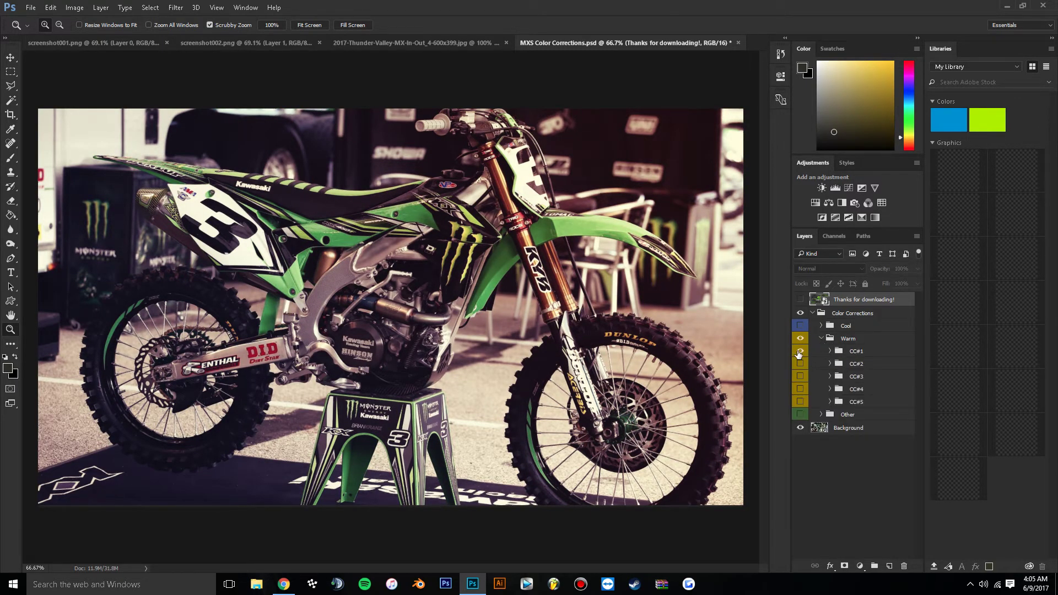
{"action": "left_click", "coordinate": [800, 351]}
{"action": "left_click", "coordinate": [800, 363]}
{"action": "left_click", "coordinate": [800, 363]}
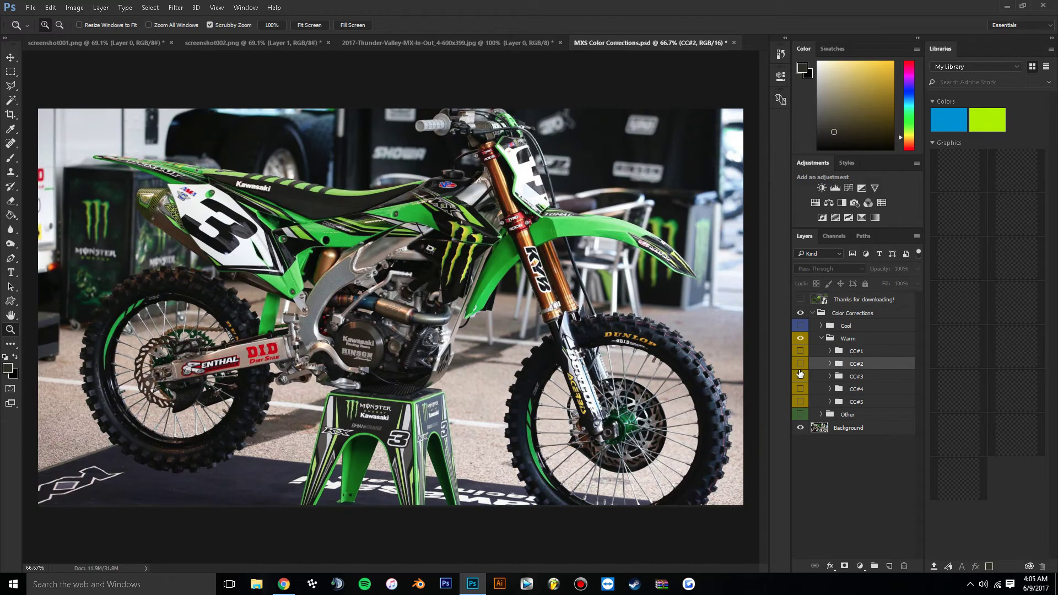
{"action": "left_click", "coordinate": [800, 376]}
{"action": "left_click", "coordinate": [800, 377]}
{"action": "left_click", "coordinate": [799, 363]}
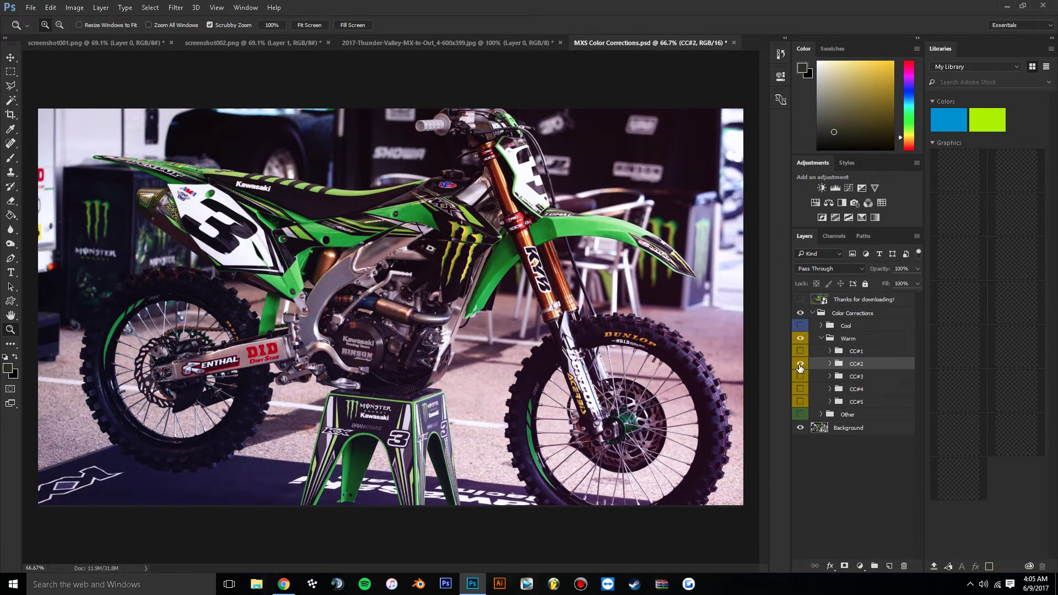
Step: Return to screenshot002.png and merge all its visible layers
{"action": "key", "text": "ctrl+shift+Tab"}
{"action": "key", "text": "ctrl+shift+Tab"}
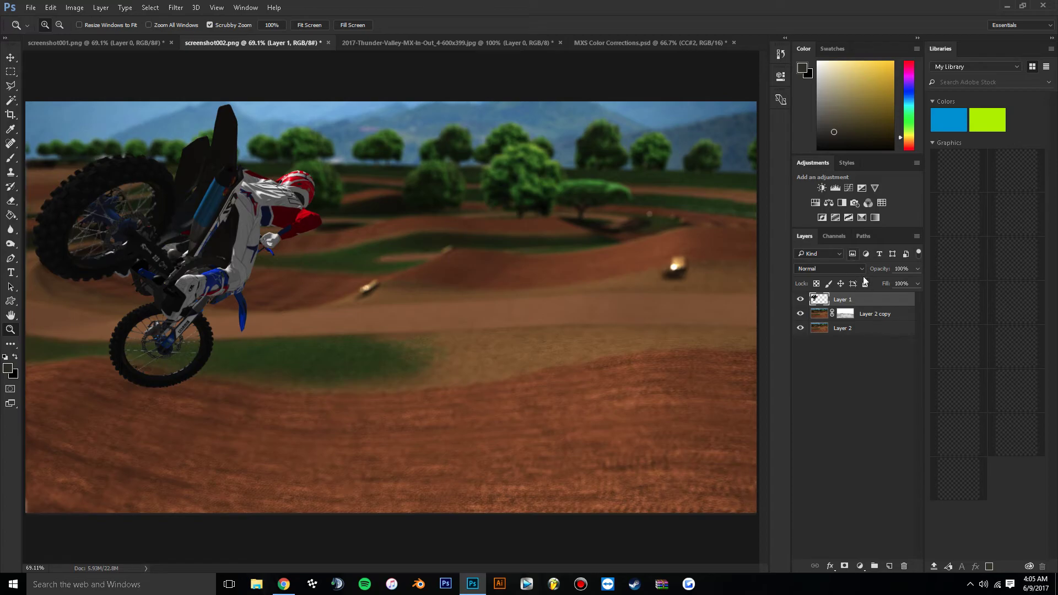
{"action": "right_click", "coordinate": [871, 304]}
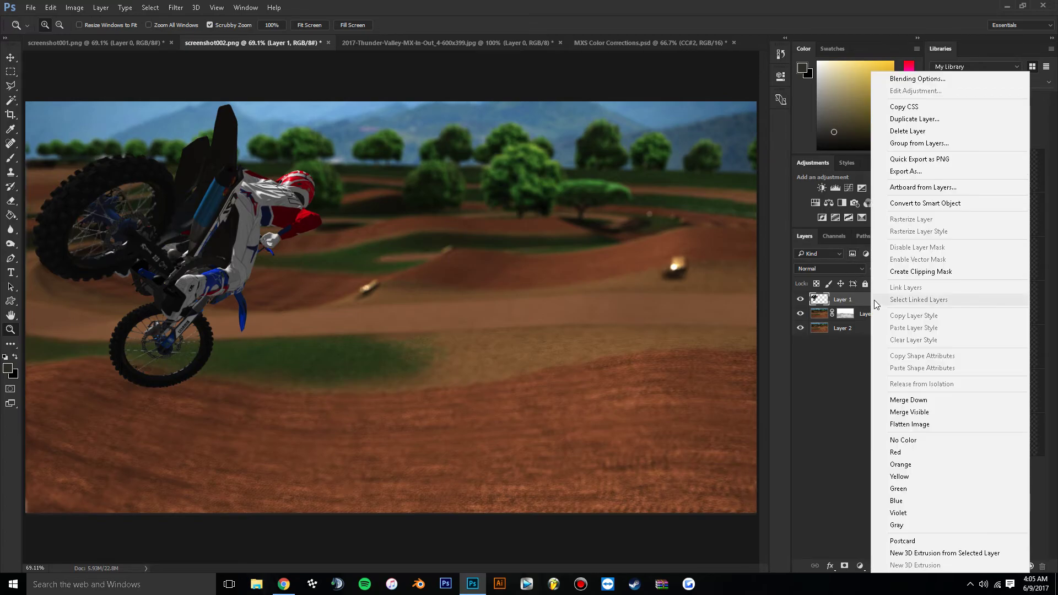
{"action": "left_click", "coordinate": [882, 412]}
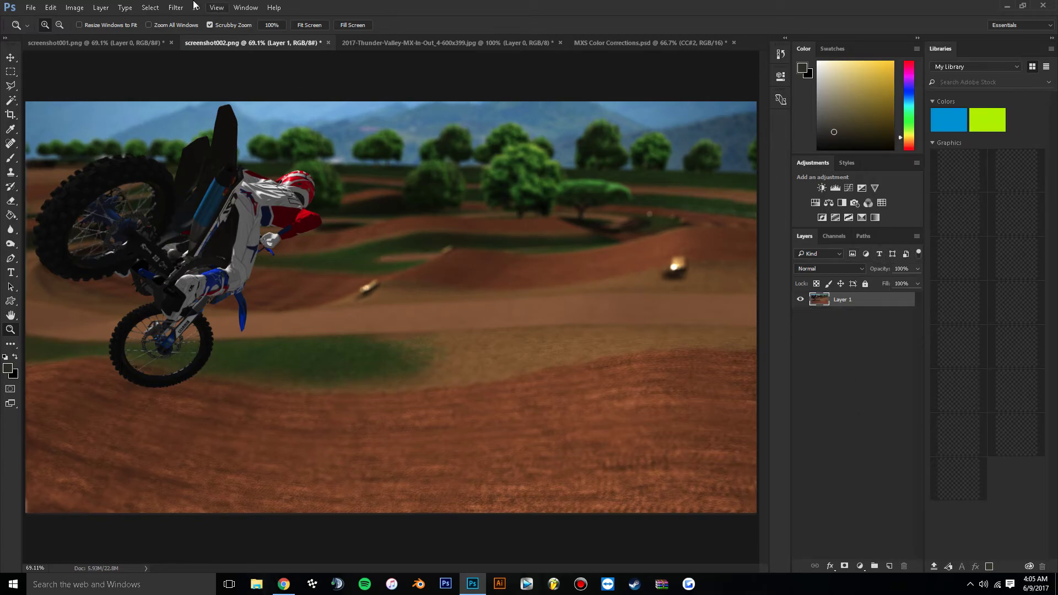
Step: Try a tan spot light colour in the Lighting Effects filter, cancel the filter, and undo the layer merge
{"action": "left_click", "coordinate": [175, 7]}
{"action": "mouse_move", "coordinate": [204, 186]}
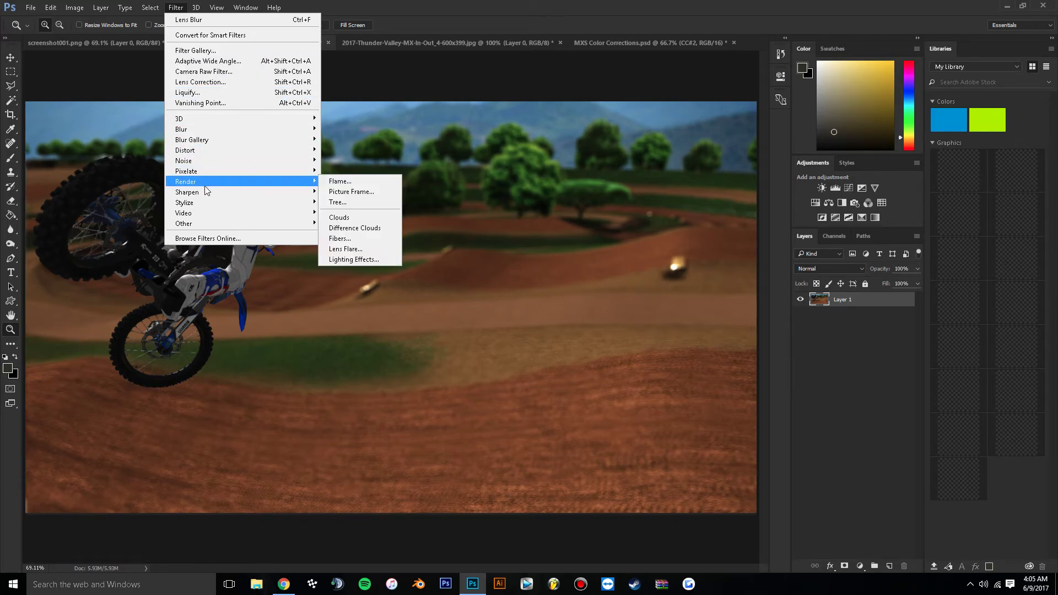
{"action": "left_click", "coordinate": [370, 261]}
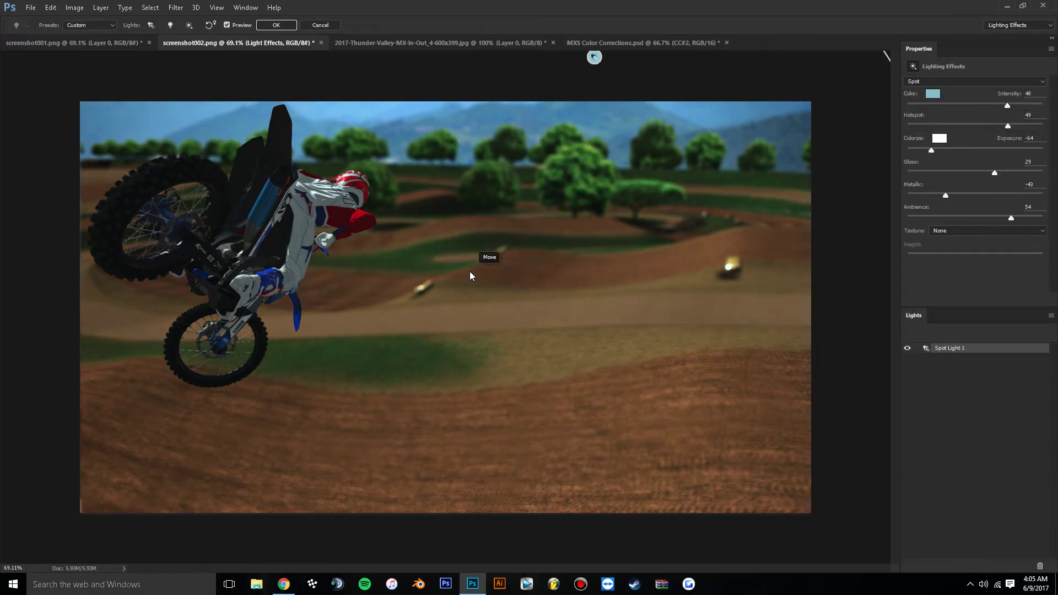
{"action": "left_click", "coordinate": [932, 93]}
{"action": "left_click_drag", "start_coordinate": [762, 407], "coordinate": [772, 455]}
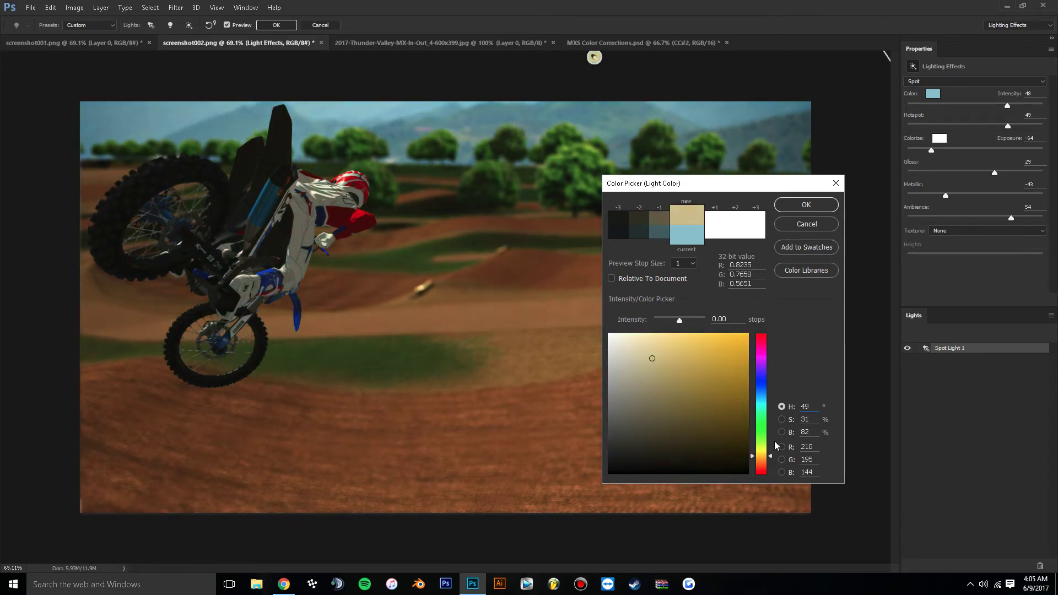
{"action": "left_click", "coordinate": [811, 224]}
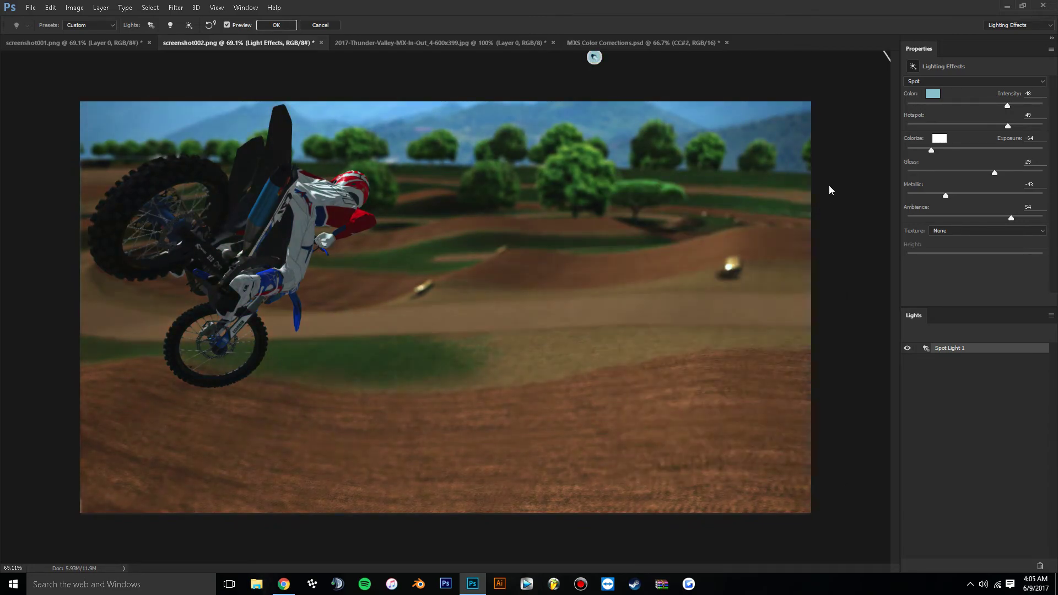
{"action": "left_click", "coordinate": [320, 25]}
{"action": "left_click", "coordinate": [49, 7]}
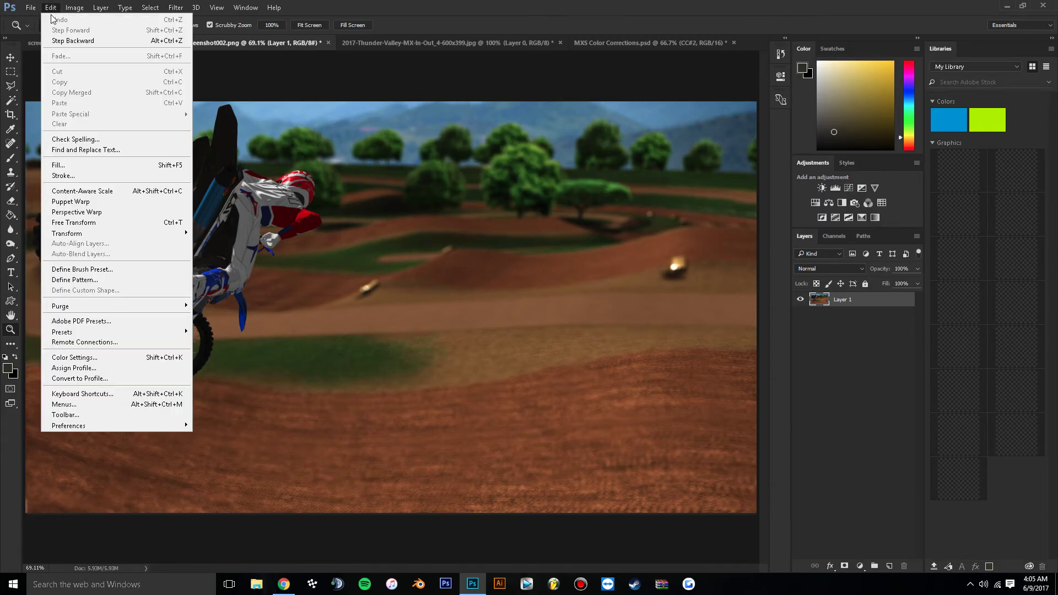
{"action": "left_click", "coordinate": [63, 41]}
Step: Return to MXS Color Corrections.psd and compare the Warm corrections CC#2, CC#3 and CC#4
{"action": "left_click", "coordinate": [597, 38]}
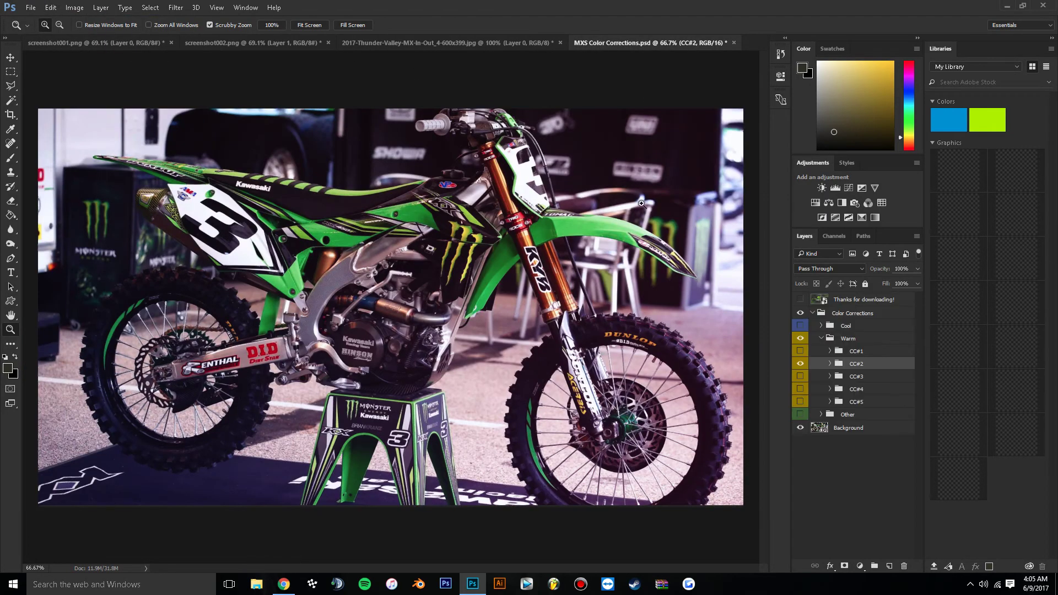
{"action": "left_click", "coordinate": [800, 366]}
{"action": "left_click", "coordinate": [800, 376]}
{"action": "left_click", "coordinate": [799, 377]}
{"action": "left_click", "coordinate": [799, 389]}
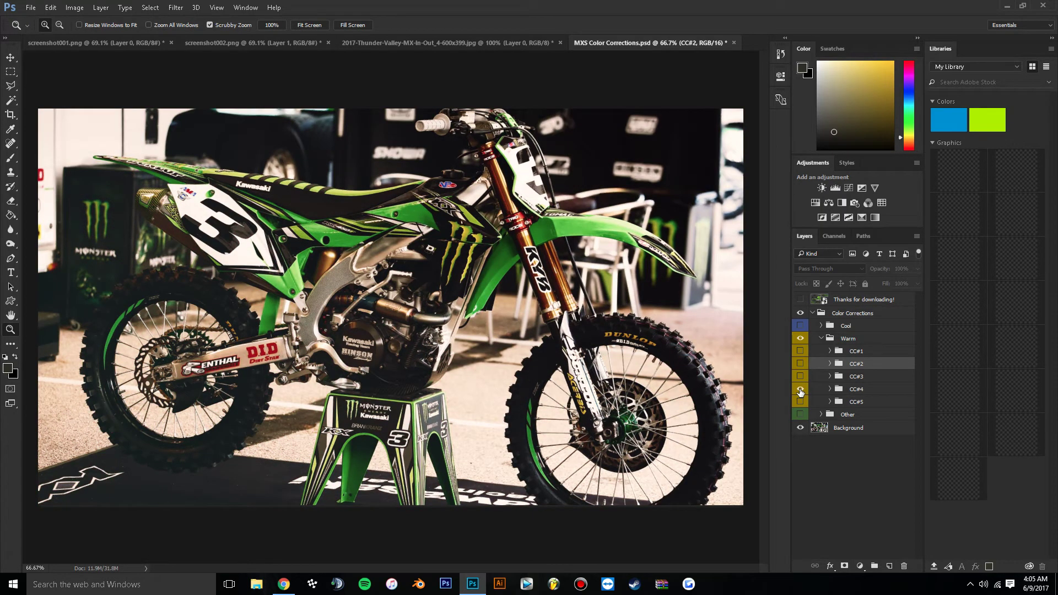
{"action": "left_click", "coordinate": [800, 389]}
{"action": "left_click", "coordinate": [800, 389]}
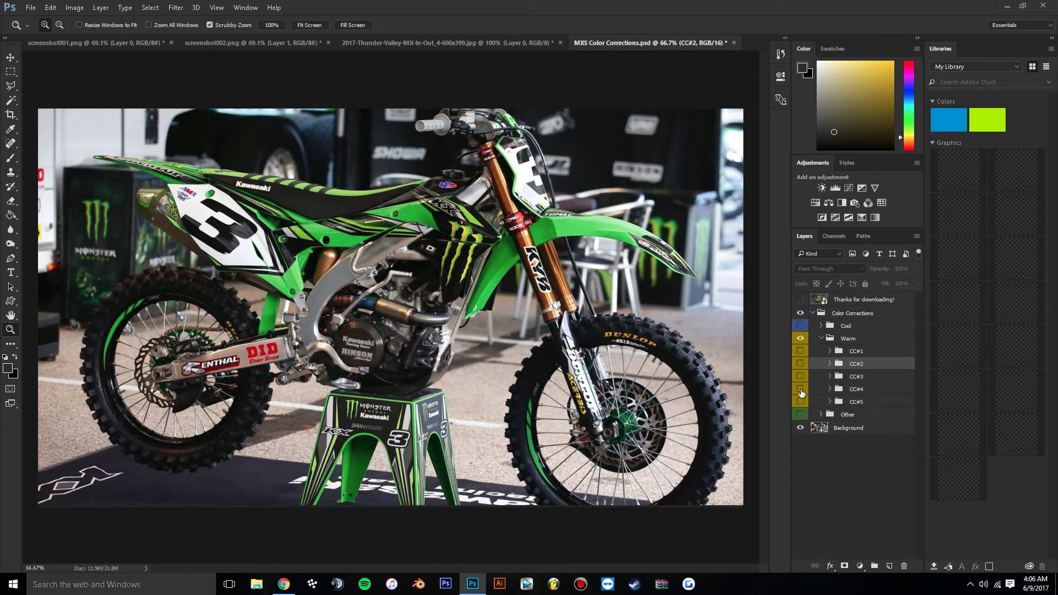
{"action": "left_click", "coordinate": [800, 388]}
{"action": "left_click", "coordinate": [799, 376]}
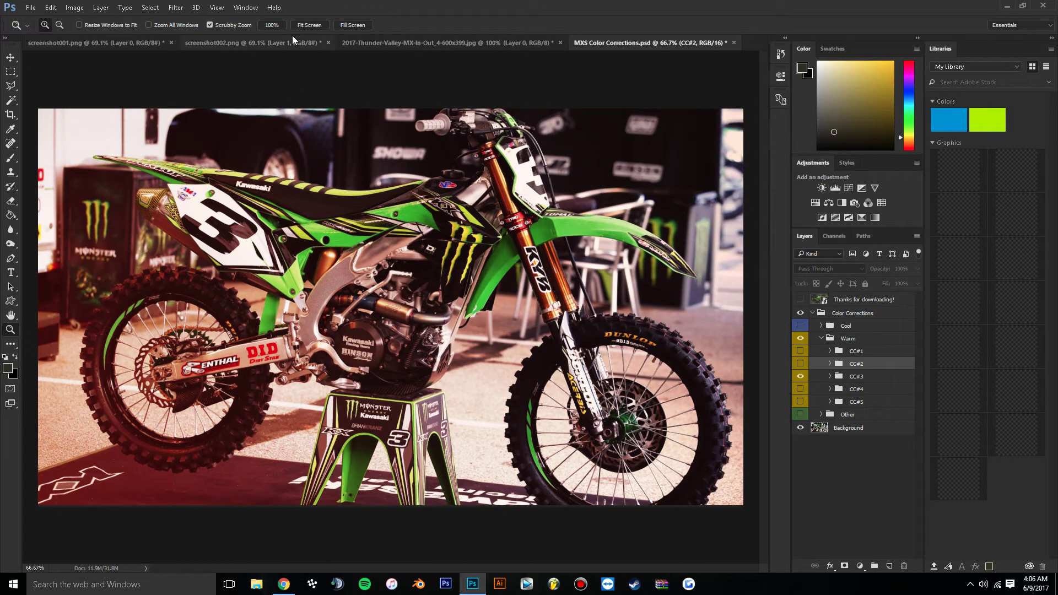
Step: Duplicate the Warm CC#1 correction group into screenshot002.png and set its opacity to 55%
{"action": "left_click", "coordinate": [297, 42]}
{"action": "left_click", "coordinate": [686, 42]}
{"action": "left_click", "coordinate": [800, 376]}
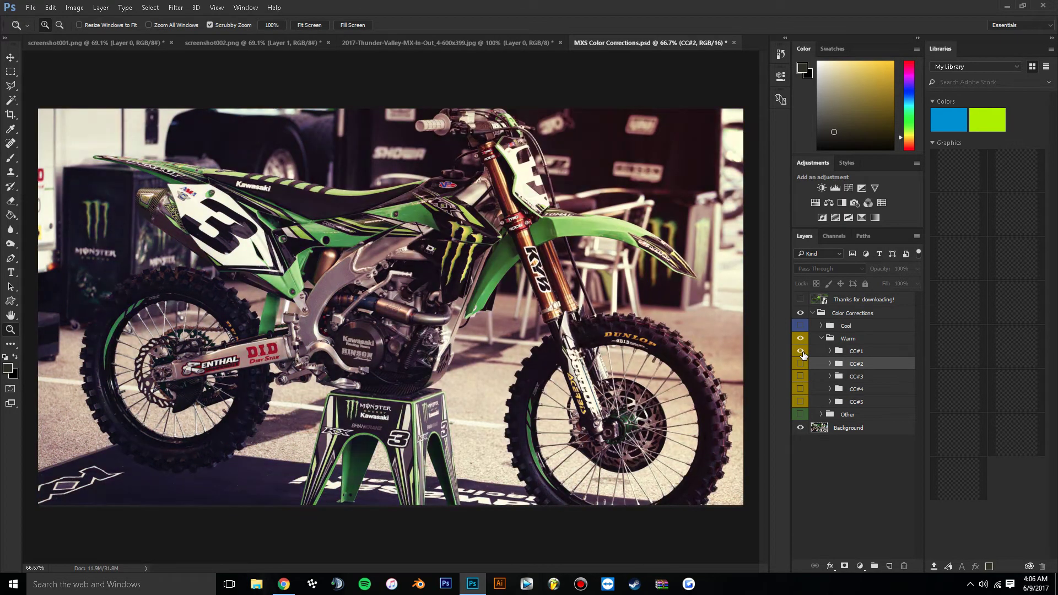
{"action": "right_click", "coordinate": [818, 351]}
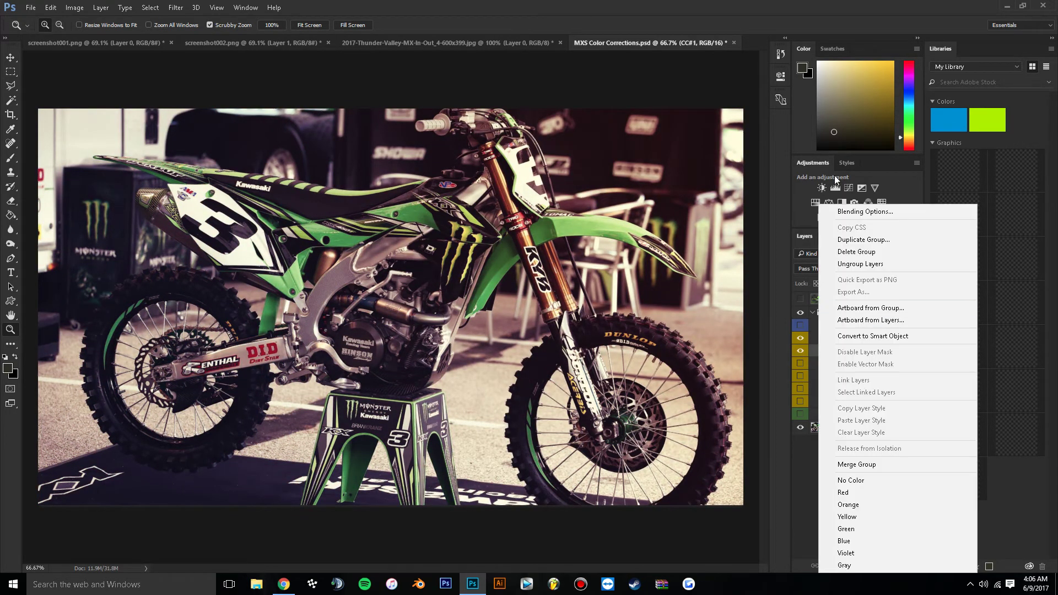
{"action": "left_click", "coordinate": [863, 240]}
{"action": "left_click", "coordinate": [563, 218]}
{"action": "left_click", "coordinate": [551, 232]}
{"action": "left_click", "coordinate": [624, 179]}
{"action": "left_click", "coordinate": [273, 47]}
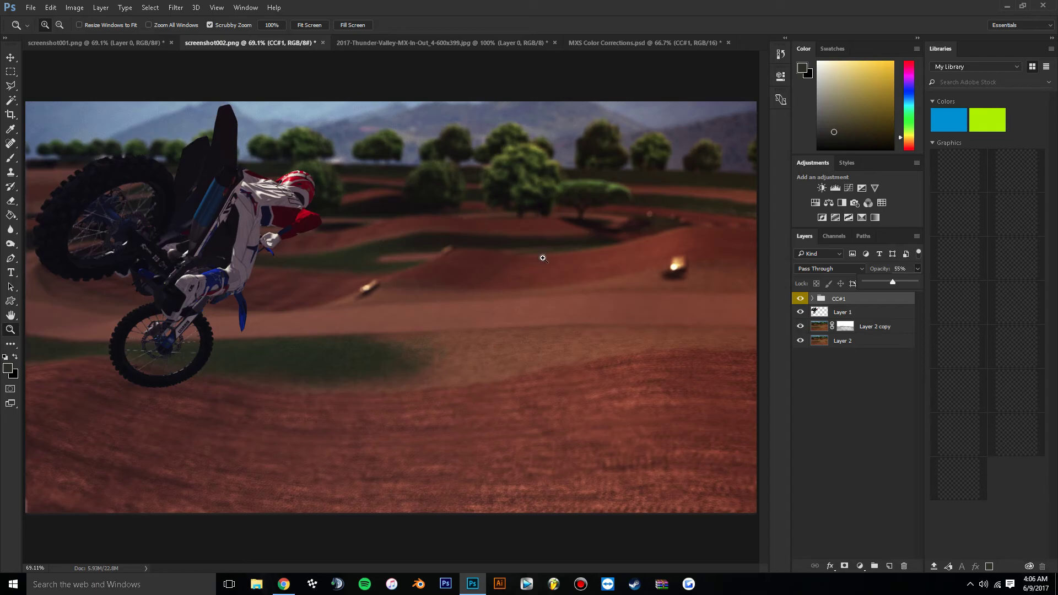
Step: Merge the CC#1 group and all other visible layers of screenshot002.png into one layer
{"action": "left_click", "coordinate": [889, 301]}
{"action": "right_click", "coordinate": [889, 302]}
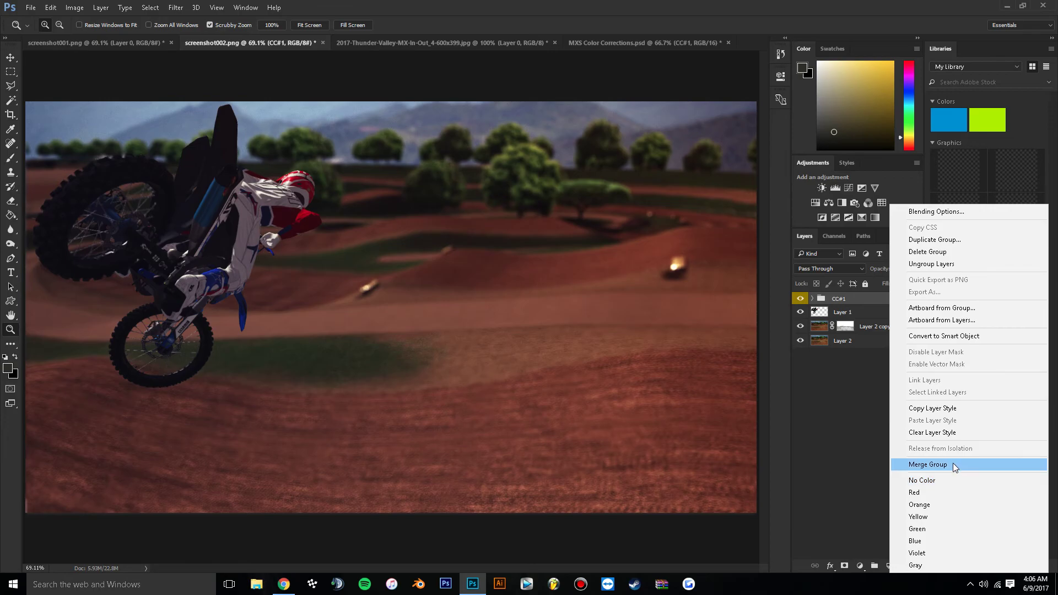
{"action": "left_click", "coordinate": [792, 415]}
{"action": "left_click", "coordinate": [876, 326]}
{"action": "right_click", "coordinate": [881, 357]}
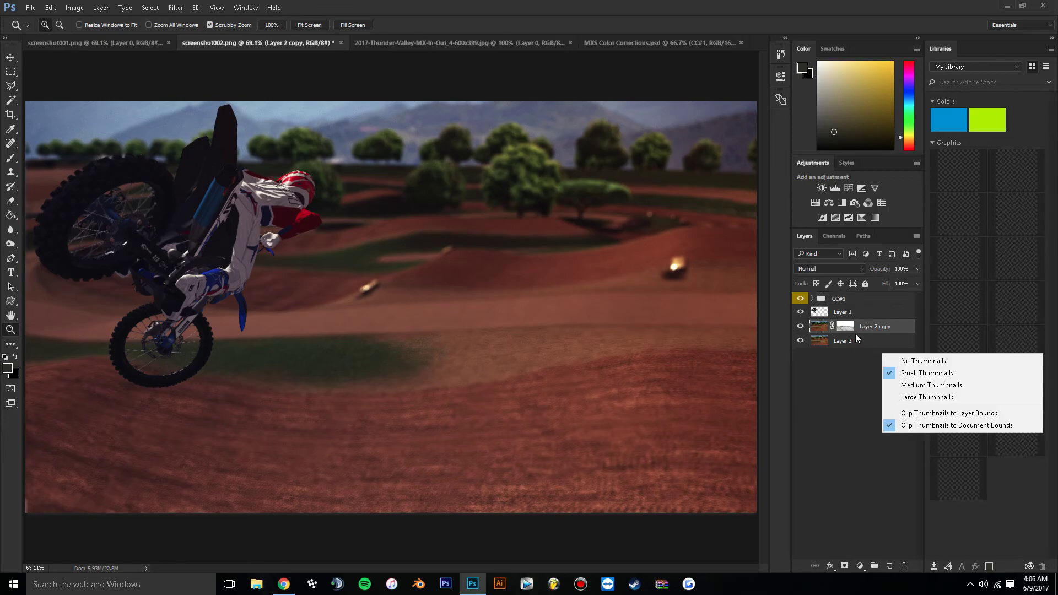
{"action": "right_click", "coordinate": [856, 333]}
{"action": "left_click", "coordinate": [909, 414]}
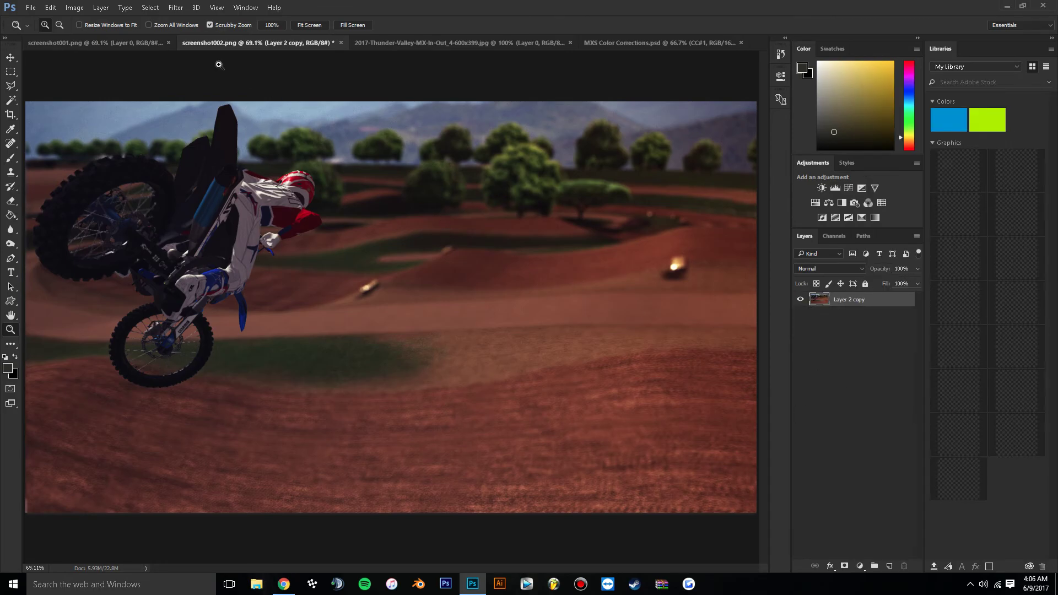
Step: Apply the Lens Correction filter to the merged layer with a vignette amount of -23 and a midpoint of +42
{"action": "left_click", "coordinate": [177, 8]}
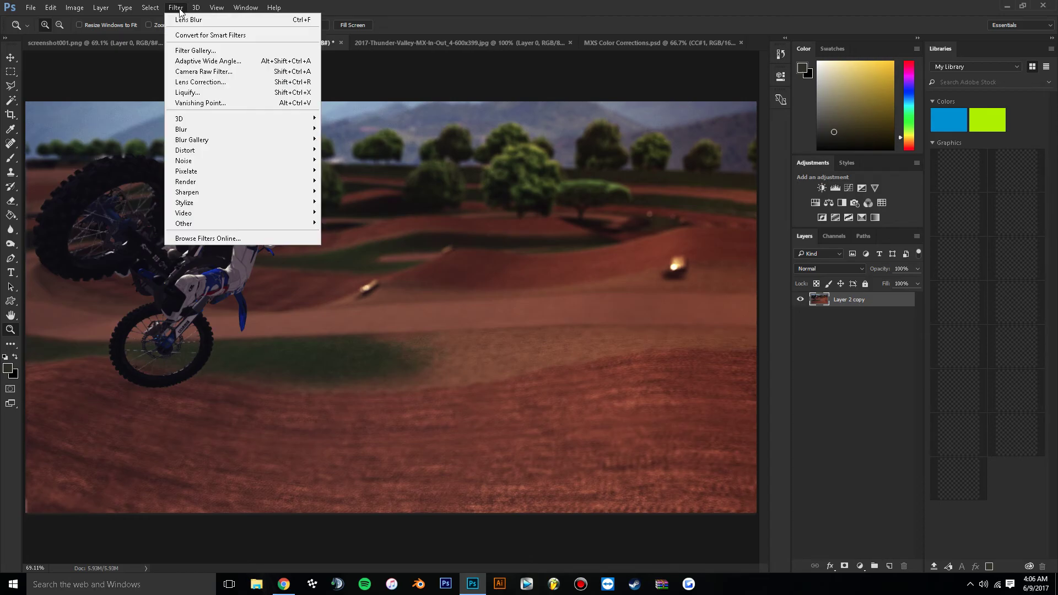
{"action": "left_click", "coordinate": [212, 81]}
{"action": "left_click", "coordinate": [956, 78]}
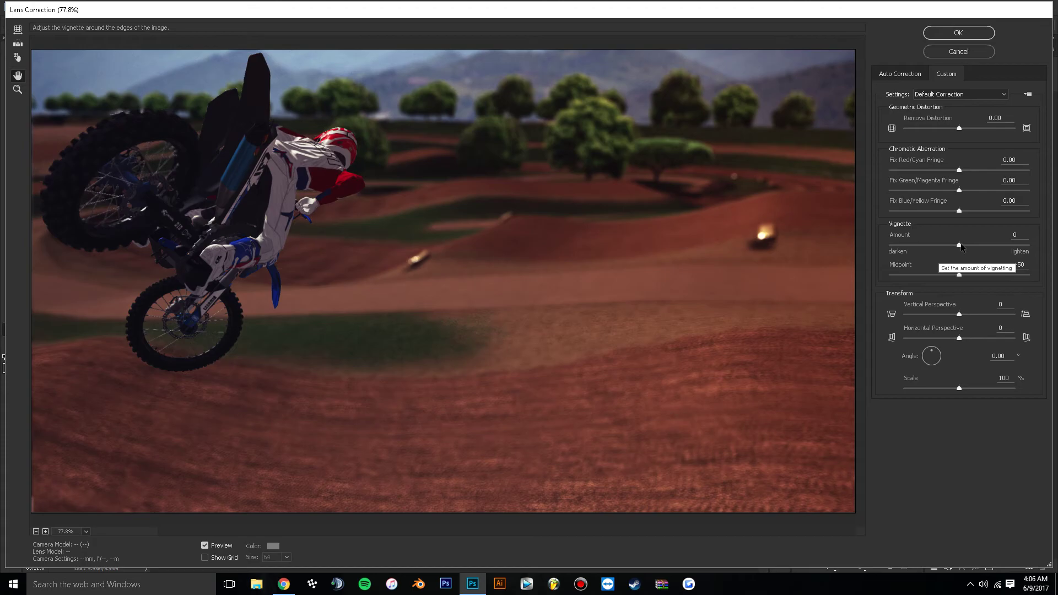
{"action": "mouse_move", "coordinate": [958, 248]}
{"action": "left_mouse_down"}
{"action": "mouse_move", "coordinate": [929, 245]}
{"action": "mouse_move", "coordinate": [938, 245]}
{"action": "left_mouse_up"}
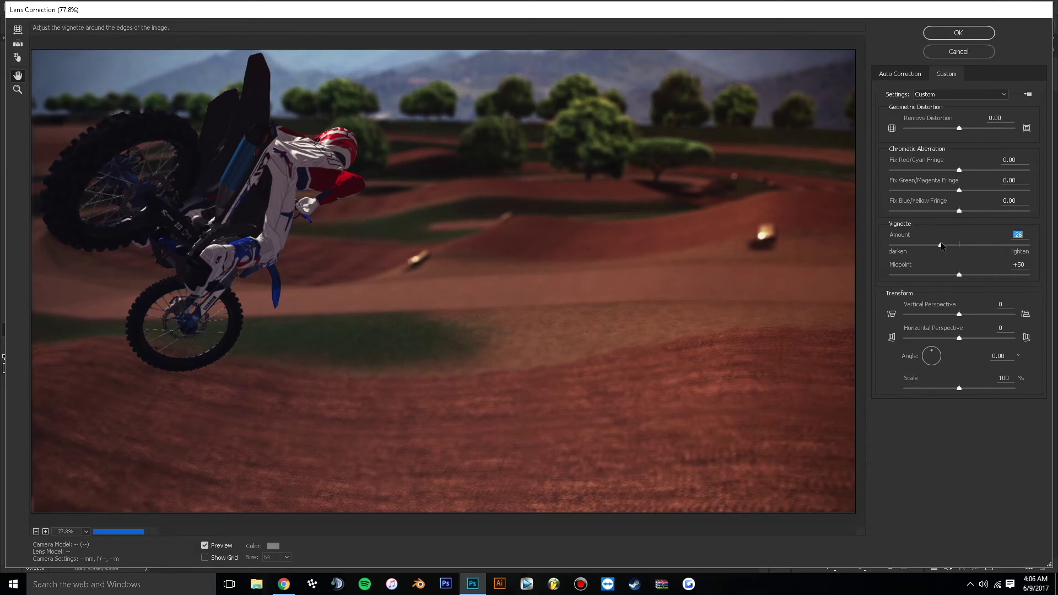
{"action": "key", "text": "shift+Down"}
{"action": "key", "text": "shift+Down"}
{"action": "key", "text": "shift+Down"}
{"action": "key", "text": "shift+Down"}
{"action": "key", "text": "shift+Down"}
{"action": "key", "text": "shift+Down"}
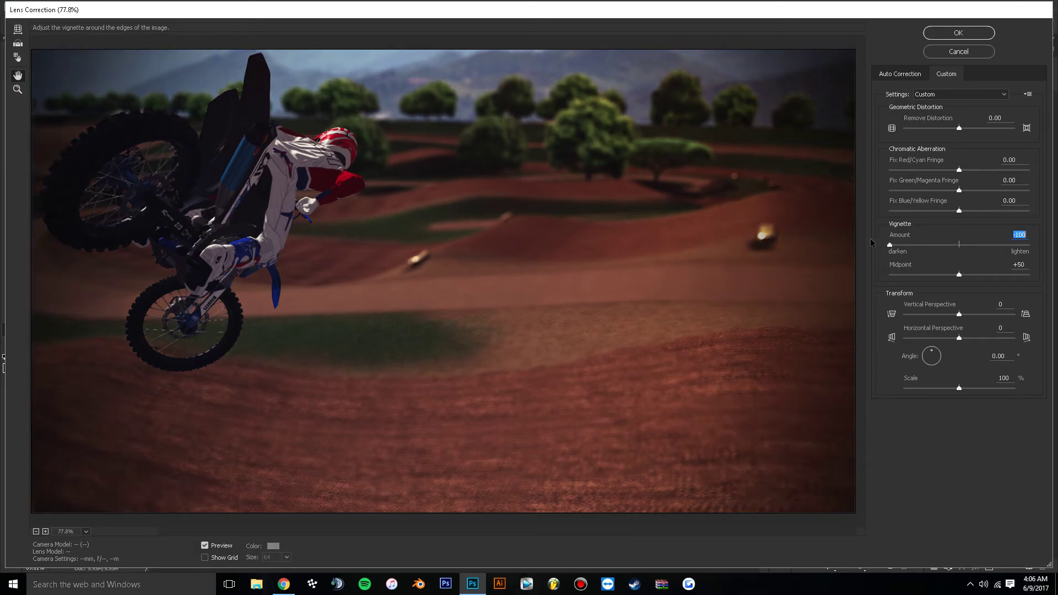
{"action": "left_click_drag", "start_coordinate": [890, 244], "coordinate": [926, 244]}
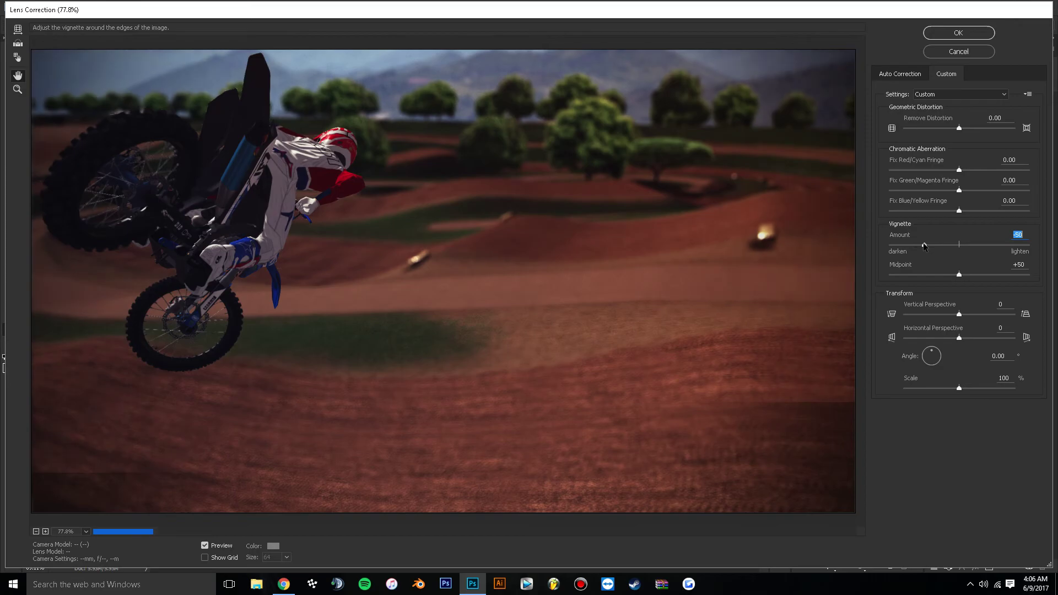
{"action": "left_click_drag", "start_coordinate": [927, 244], "coordinate": [948, 277]}
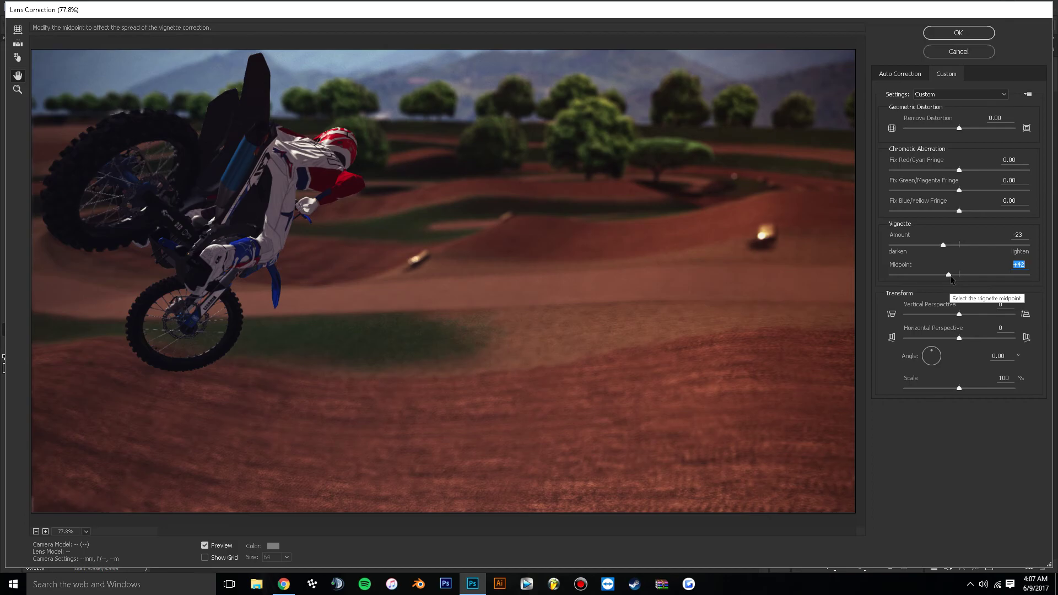
{"action": "left_click", "coordinate": [974, 34]}
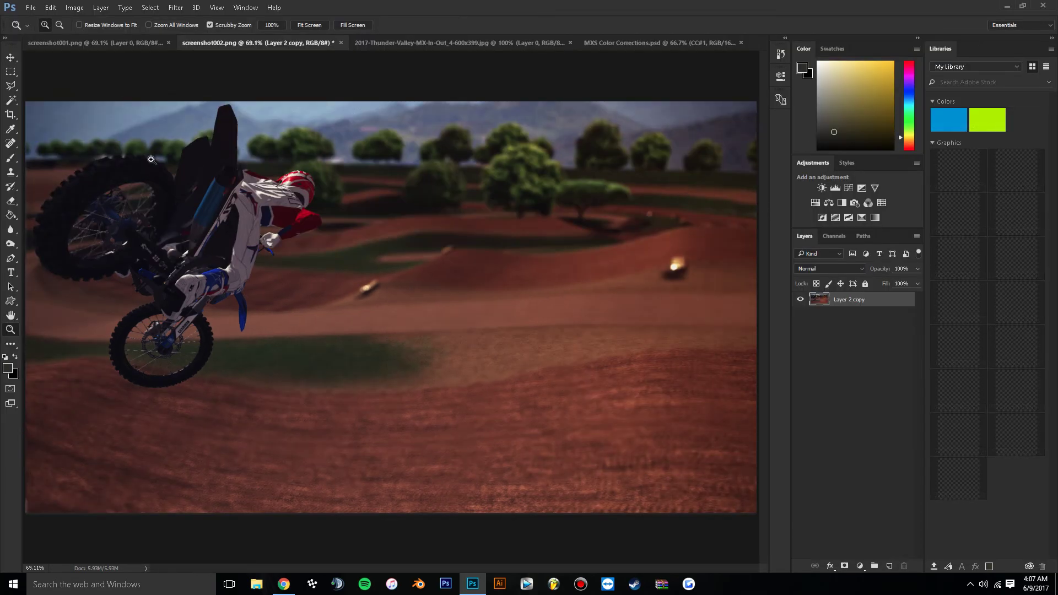
Step: Open the Acerbis logo acerbis2.png from the Motocross Logos folder inside the Desktop's Templates folder
{"action": "left_click", "coordinate": [35, 8]}
{"action": "left_click", "coordinate": [82, 40]}
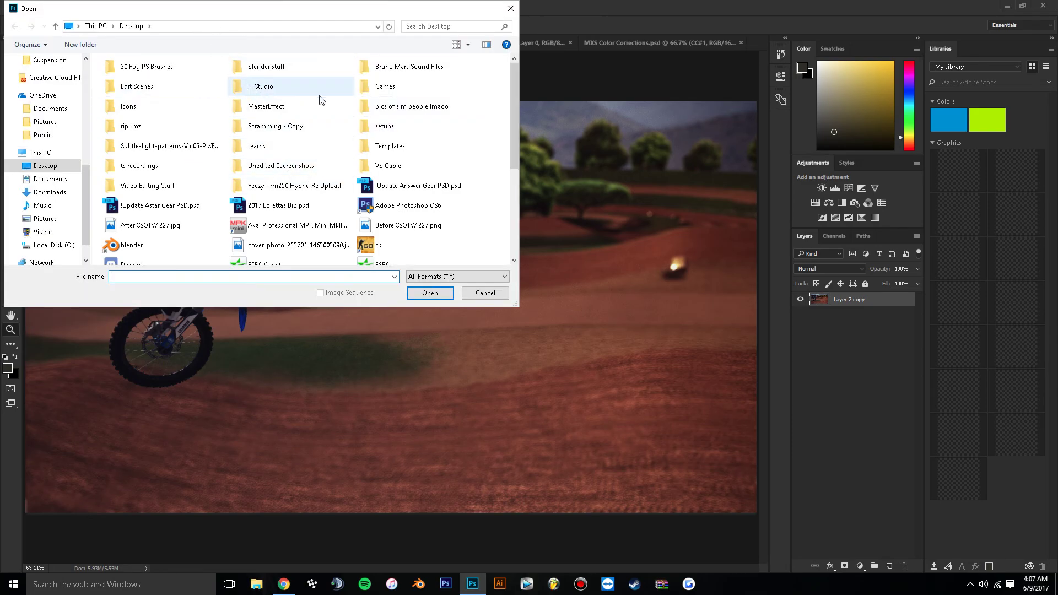
{"action": "double_click", "coordinate": [401, 154]}
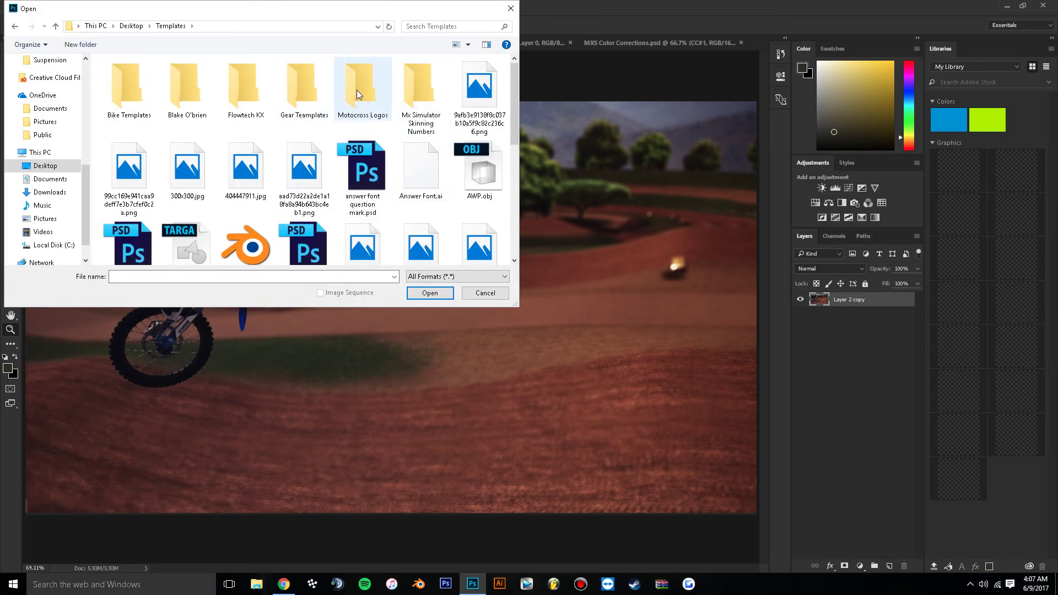
{"action": "double_click", "coordinate": [357, 91]}
{"action": "double_click", "coordinate": [123, 123]}
{"action": "double_click", "coordinate": [204, 97]}
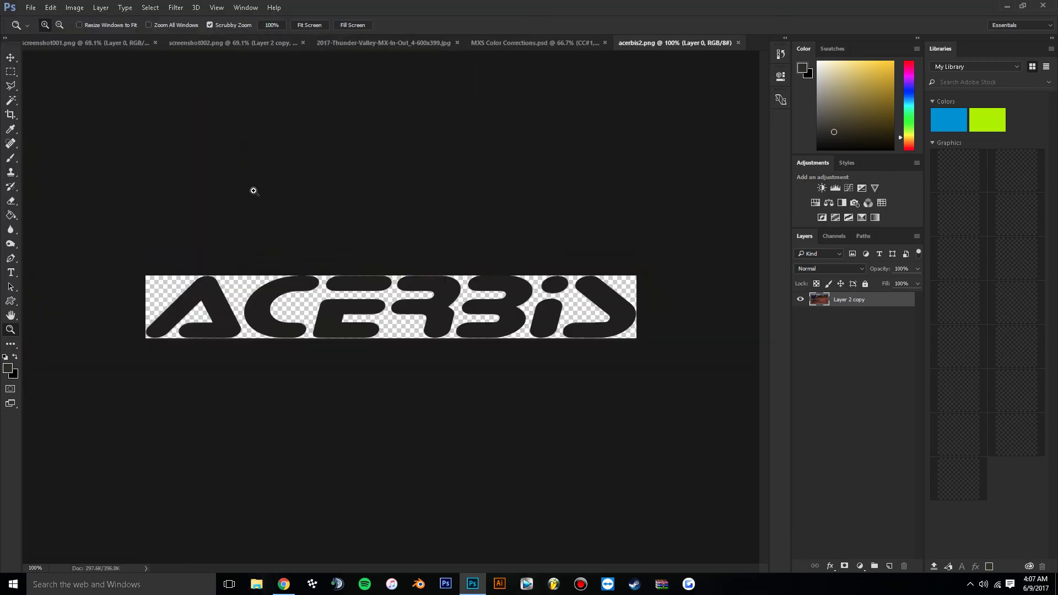
Step: Duplicate the Acerbis logo layer from acerbis2.png into screenshot002.png
{"action": "right_click", "coordinate": [875, 303]}
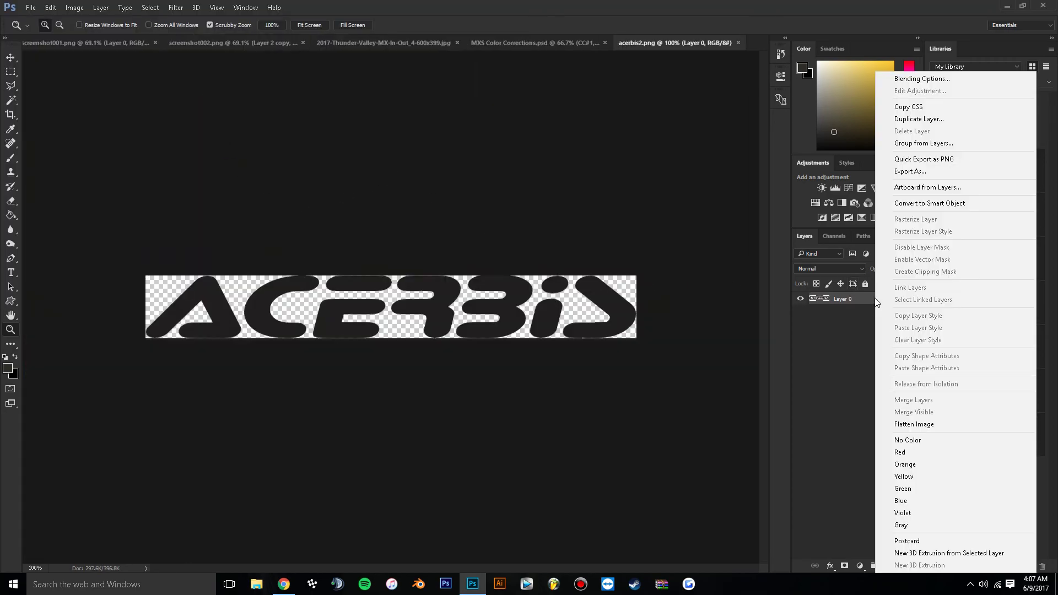
{"action": "left_click", "coordinate": [920, 122]}
{"action": "left_click", "coordinate": [551, 216]}
{"action": "left_click", "coordinate": [551, 235]}
{"action": "left_click", "coordinate": [624, 179]}
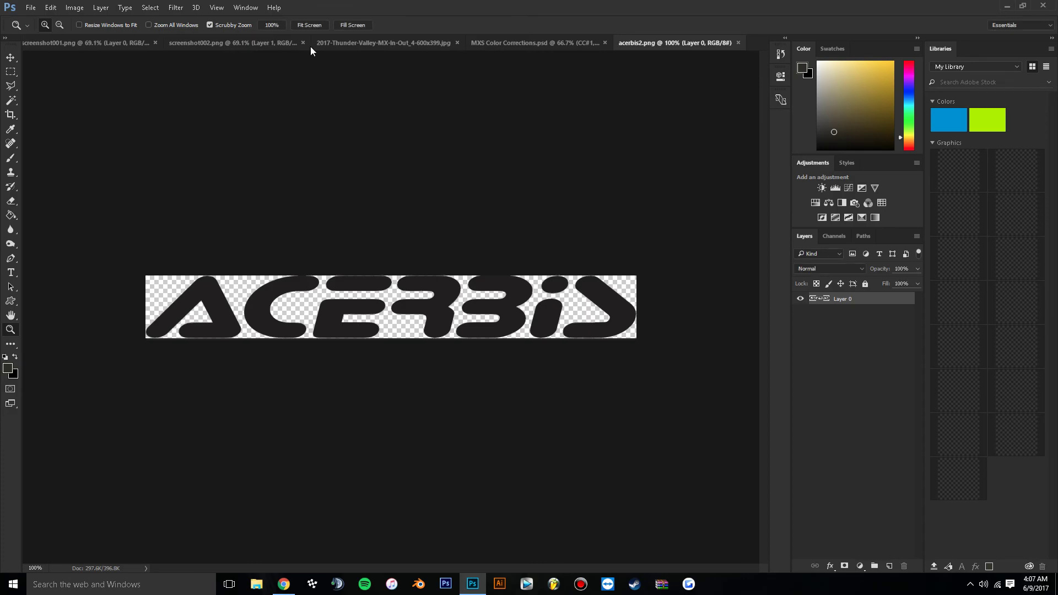
Step: Try the Acerbis logo at about 32% size in the lower-right corner of the screenshot002.png image, and delete the logo layer
{"action": "left_click", "coordinate": [233, 43]}
{"action": "left_click", "coordinate": [11, 57]}
{"action": "left_click_drag", "start_coordinate": [223, 129], "coordinate": [560, 487]}
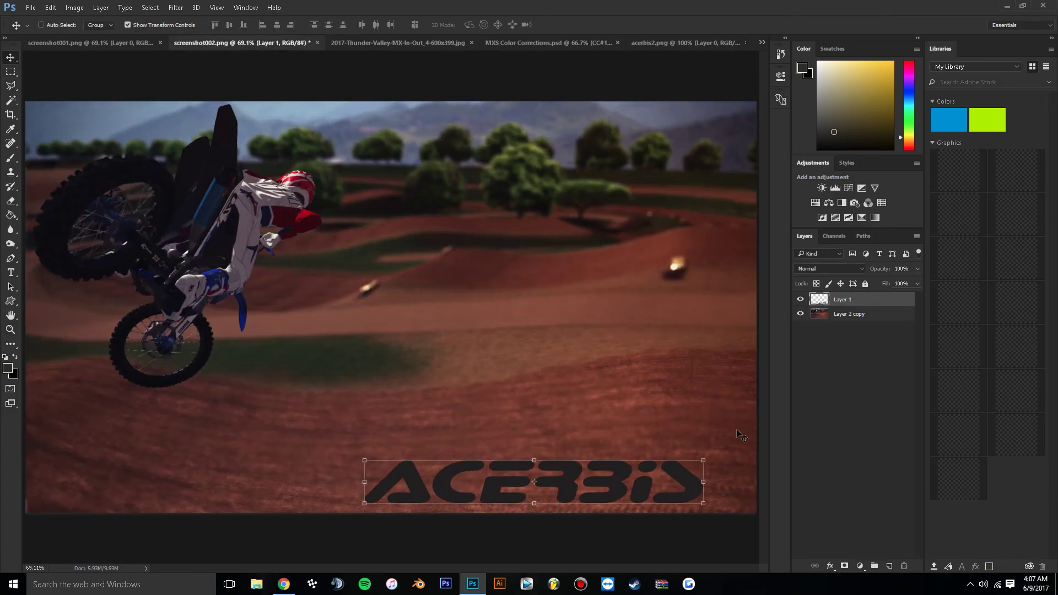
{"action": "left_click_drag", "start_coordinate": [702, 462], "coordinate": [719, 500]}
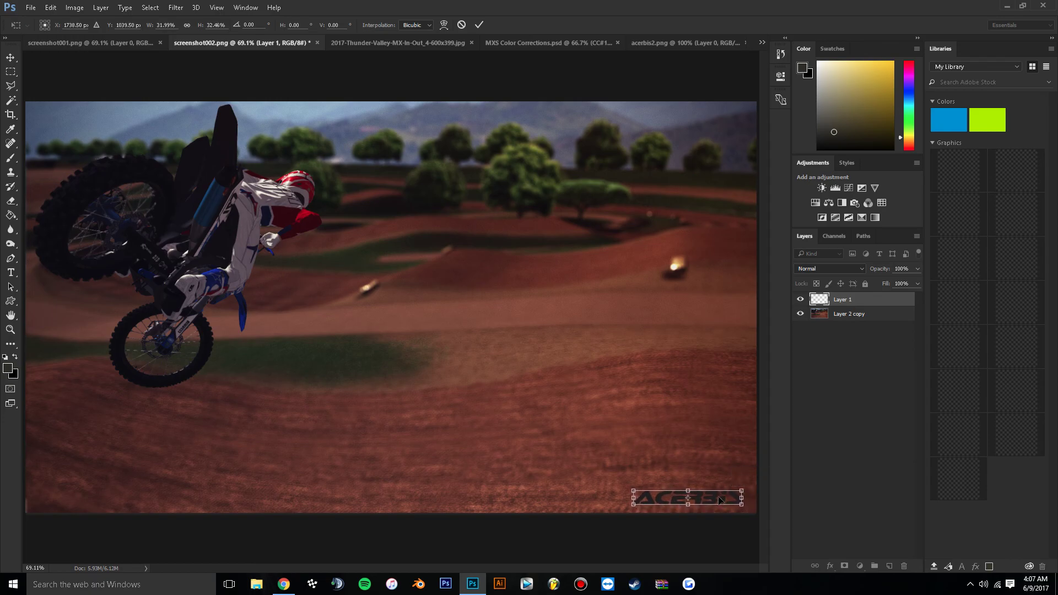
{"action": "left_click", "coordinate": [10, 328]}
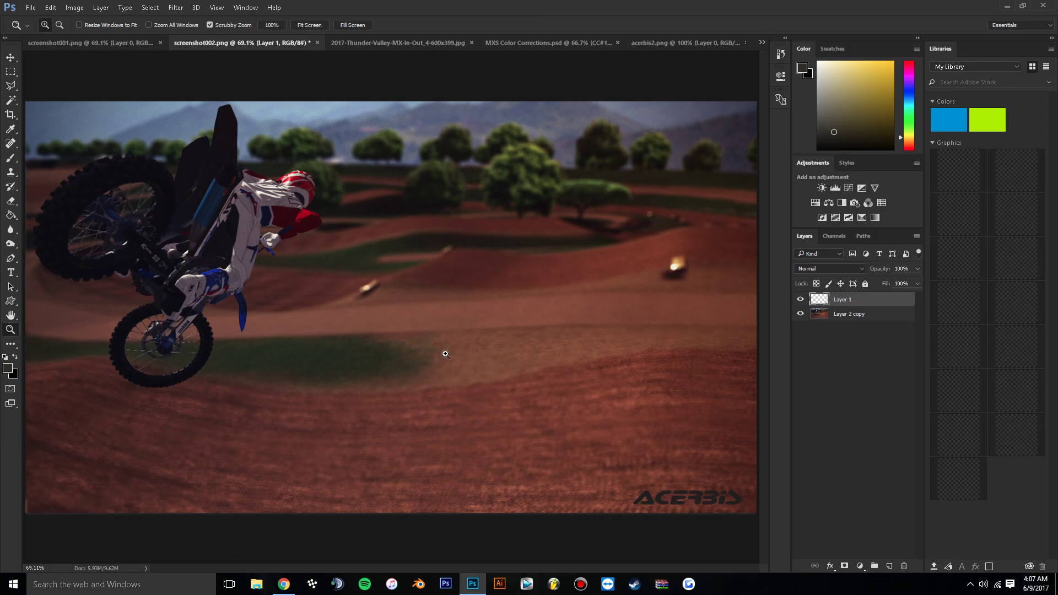
{"action": "key", "text": "Delete"}
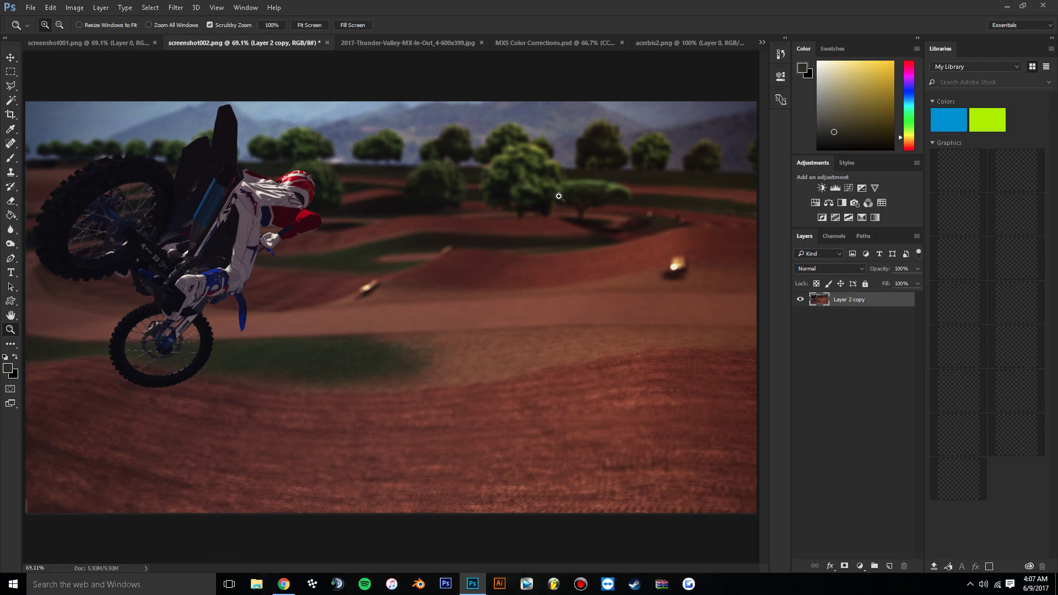